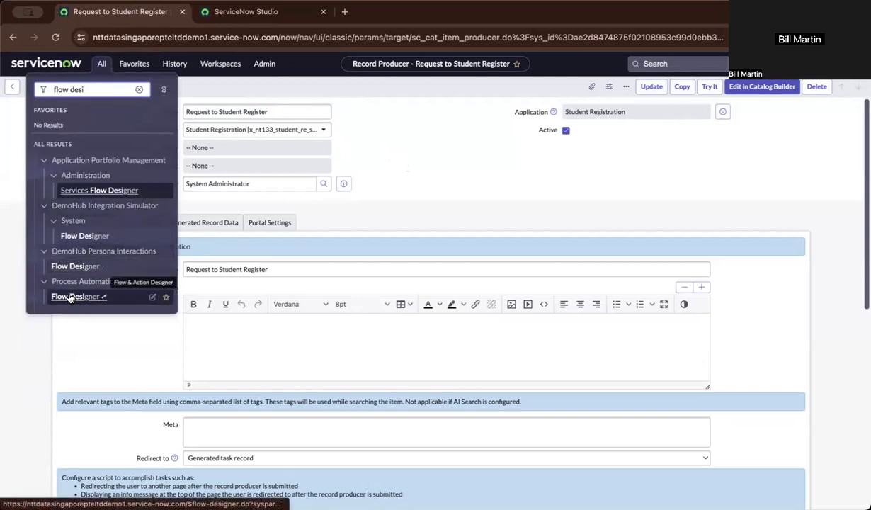
Step: Open Flow Designer from the Process Automation results and bring its page to the front once it has loaded
left_click(70, 298)
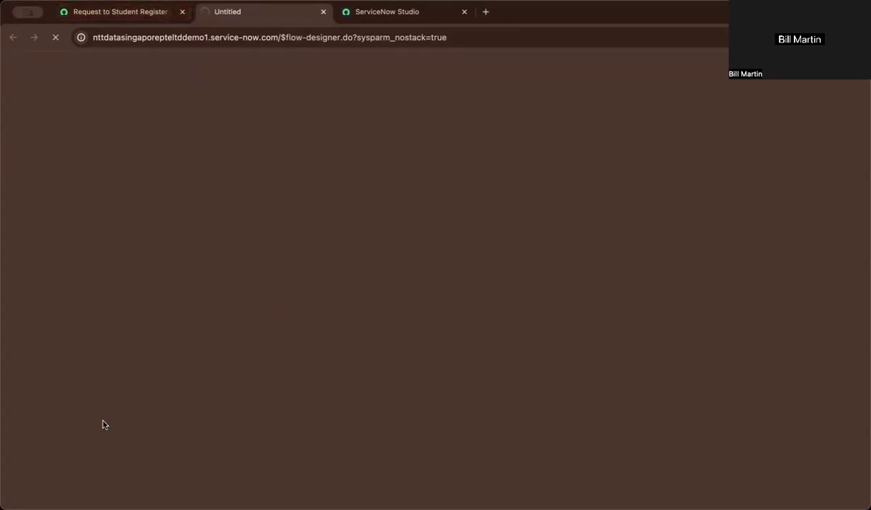
left_click(389, 16)
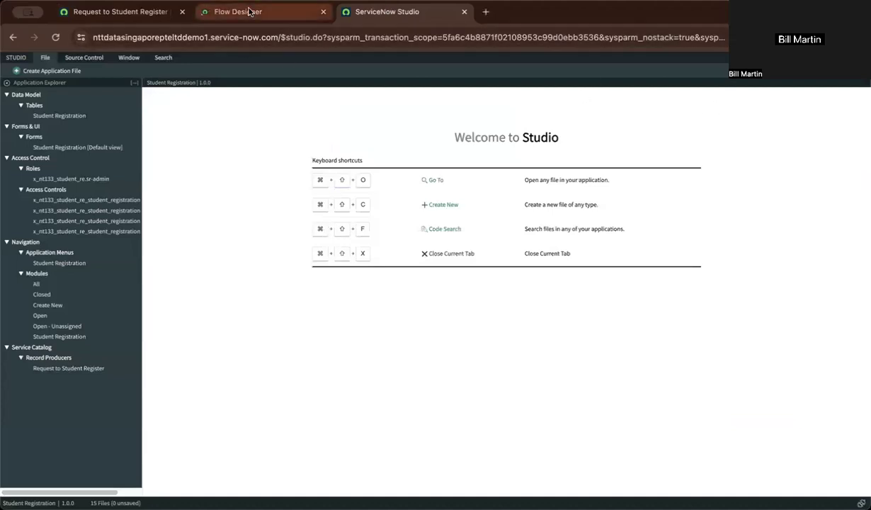
left_click(133, 14)
left_click(753, 64)
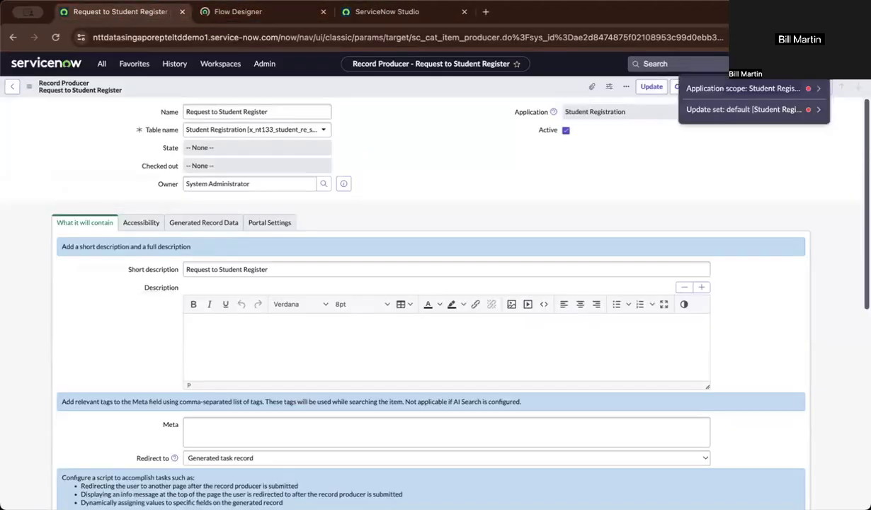
left_click(241, 14)
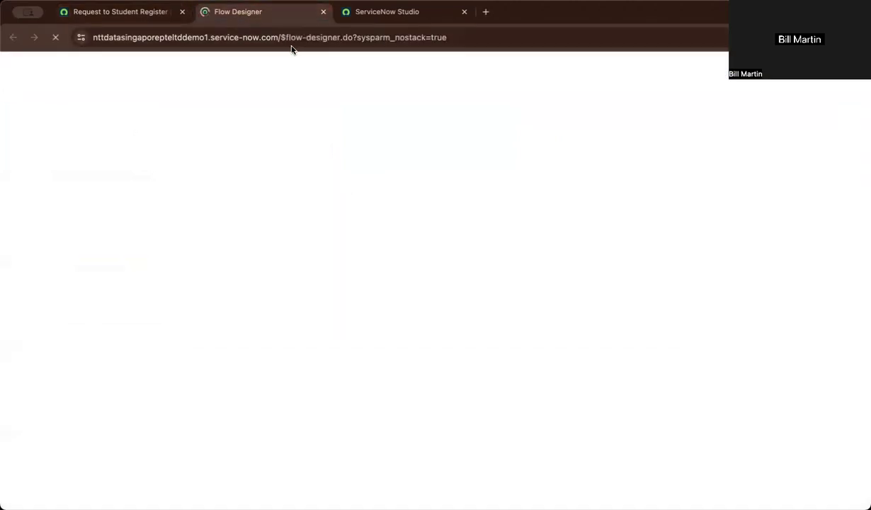
left_click(392, 14)
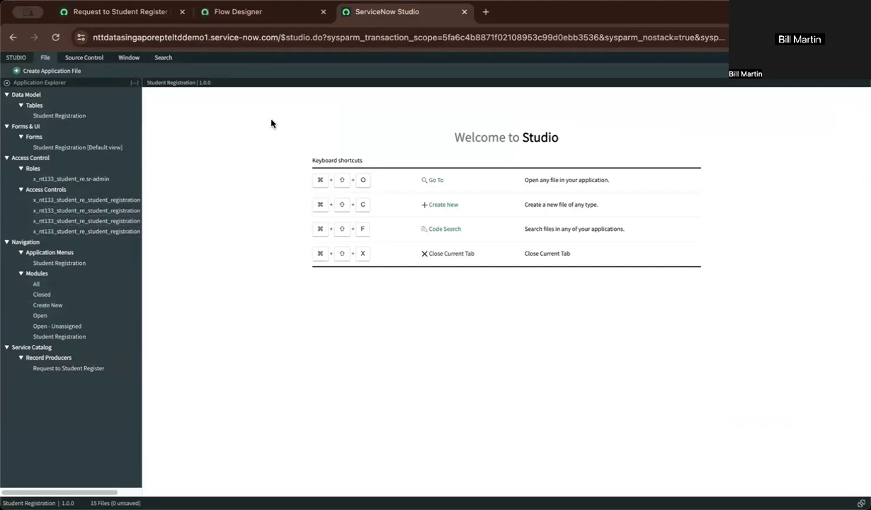
left_click(239, 14)
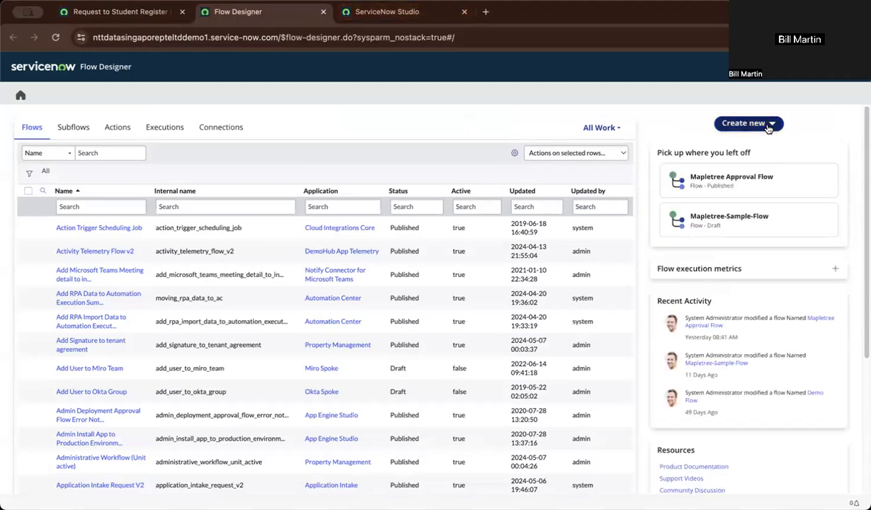
Step: Create a new flow named Student Registration Approval in the Student Registration application and dismiss the welcome tour
left_click(742, 124)
left_click(736, 140)
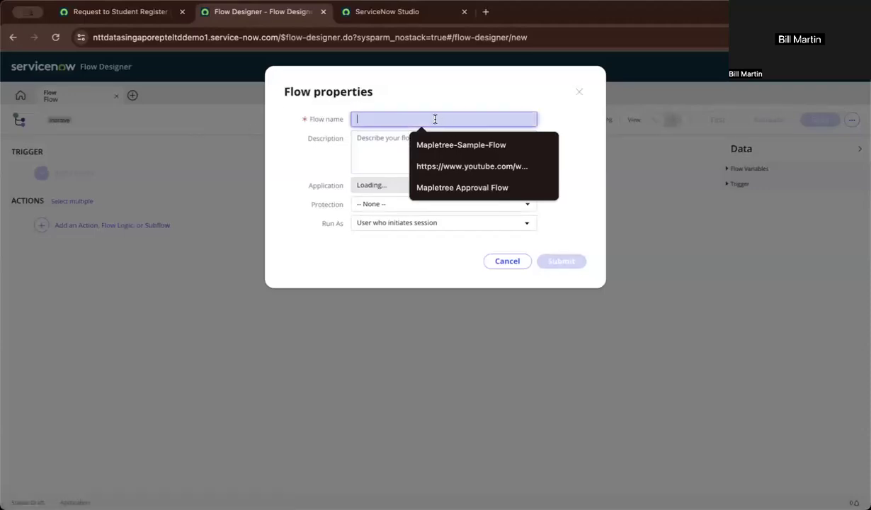
type("S")
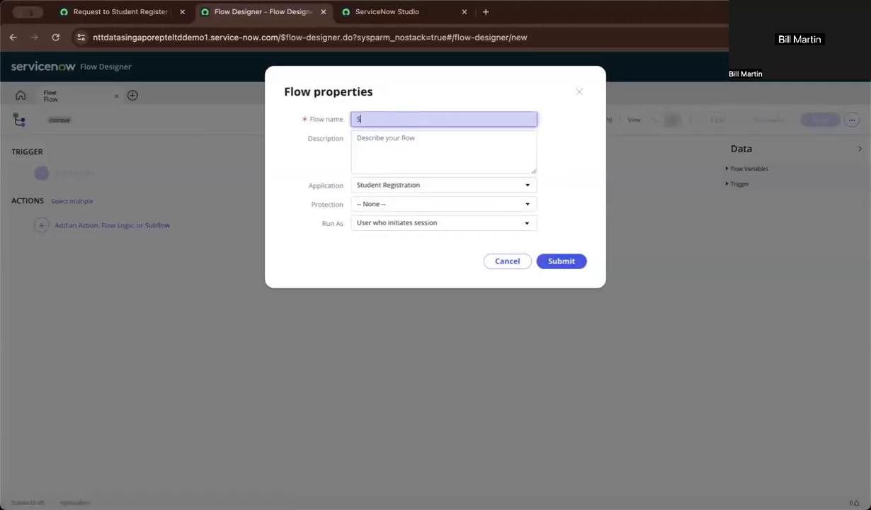
type("tudent Registration Fl")
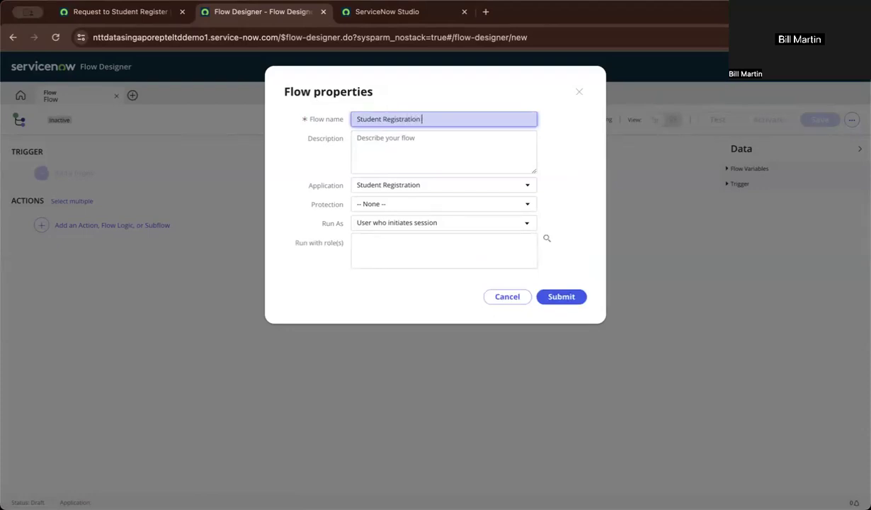
key("BackSpace")
key("BackSpace")
type("Apprva")
key("BackSpace")
key("BackSpace")
type("roal")
key("BackSpace")
type("val")
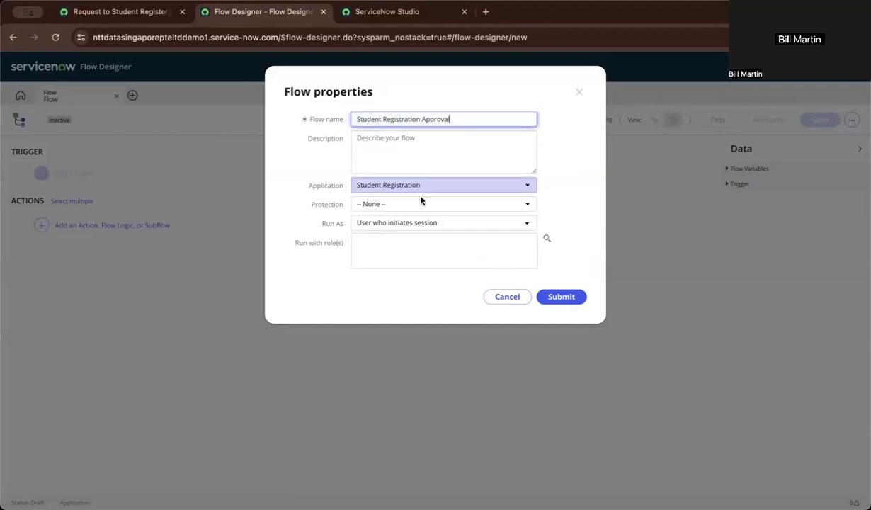
left_click(565, 297)
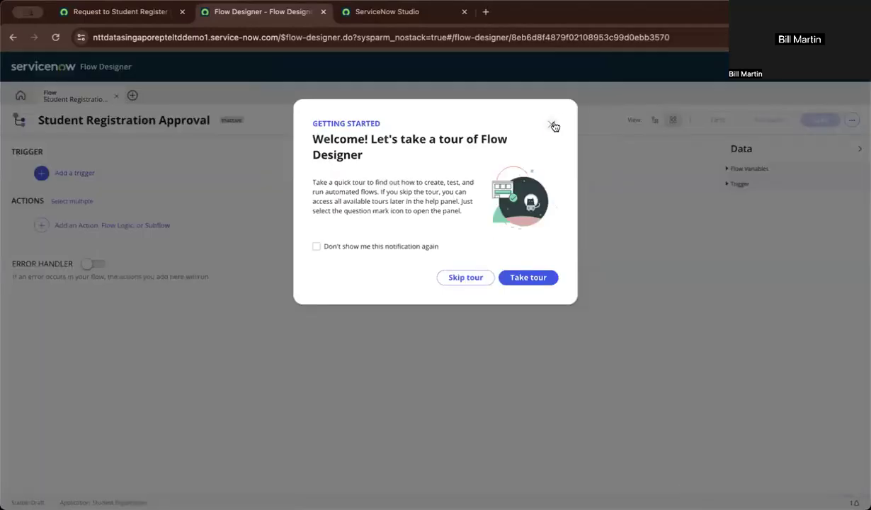
left_click(553, 125)
Step: Add a record Created trigger to the flow for the Student Registration table
left_click(81, 172)
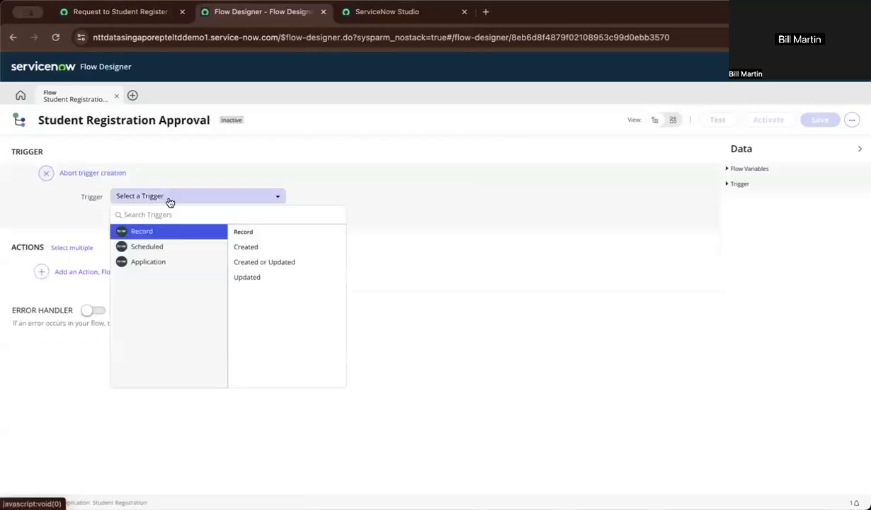
left_click(259, 249)
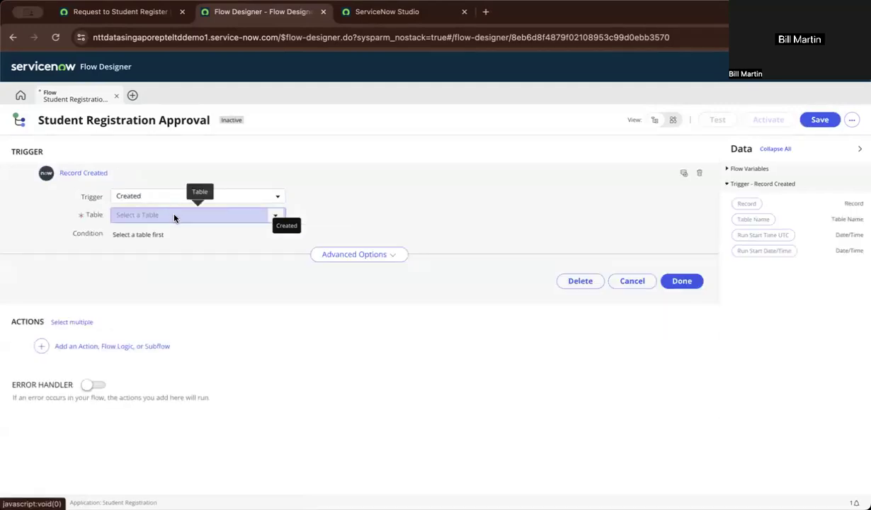
left_click(274, 216)
type("student")
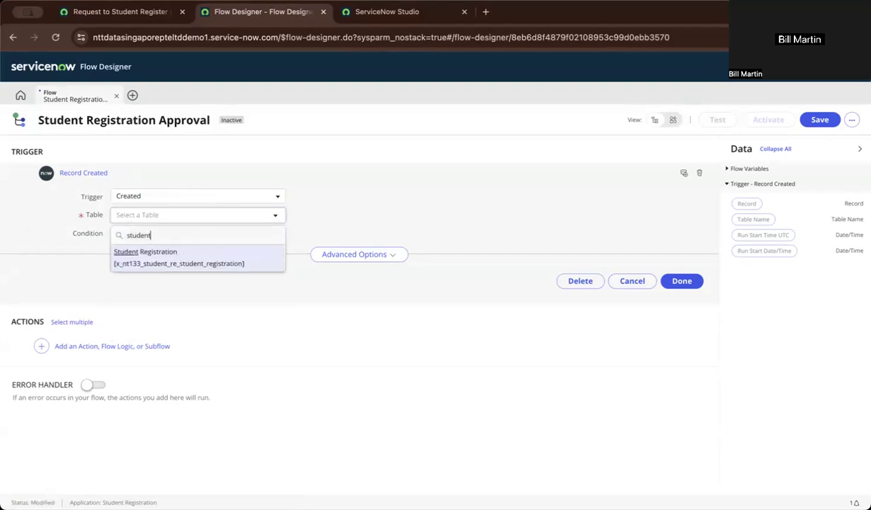
left_click(180, 255)
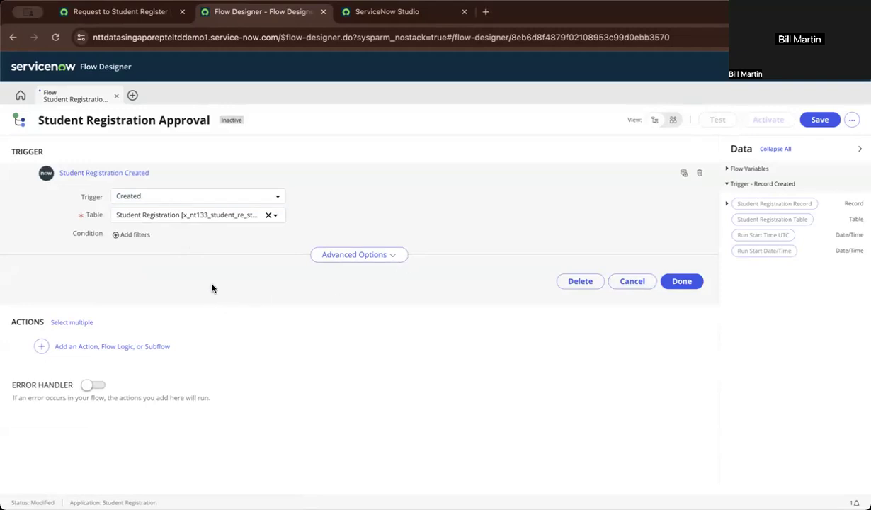
left_click(155, 347)
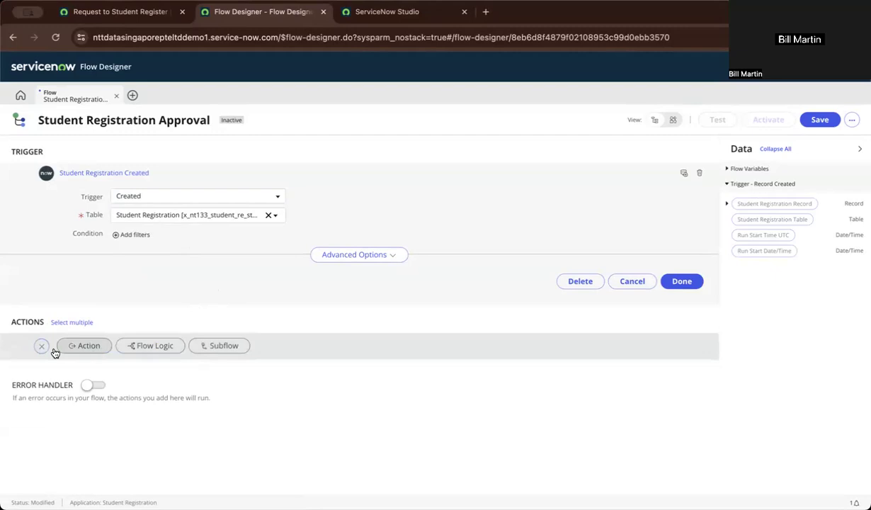
left_click(86, 346)
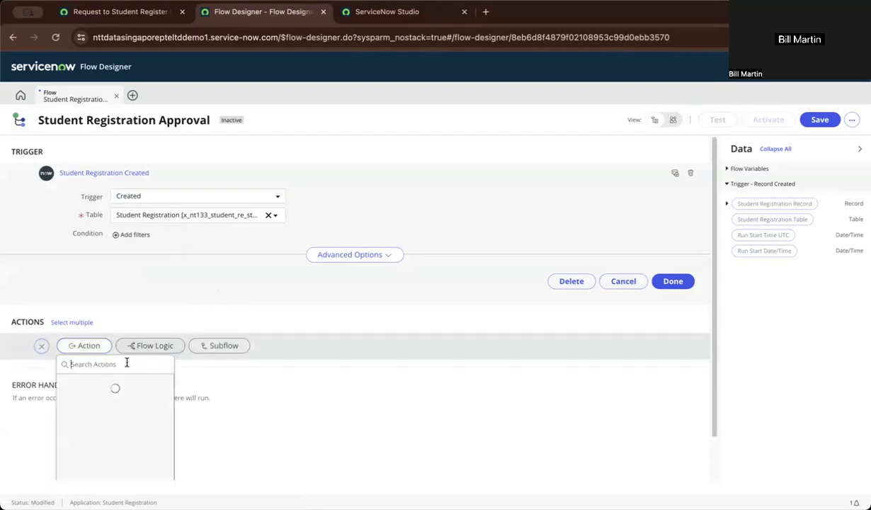
left_click(127, 363)
type("flow")
scroll(407, 210, "down", 1)
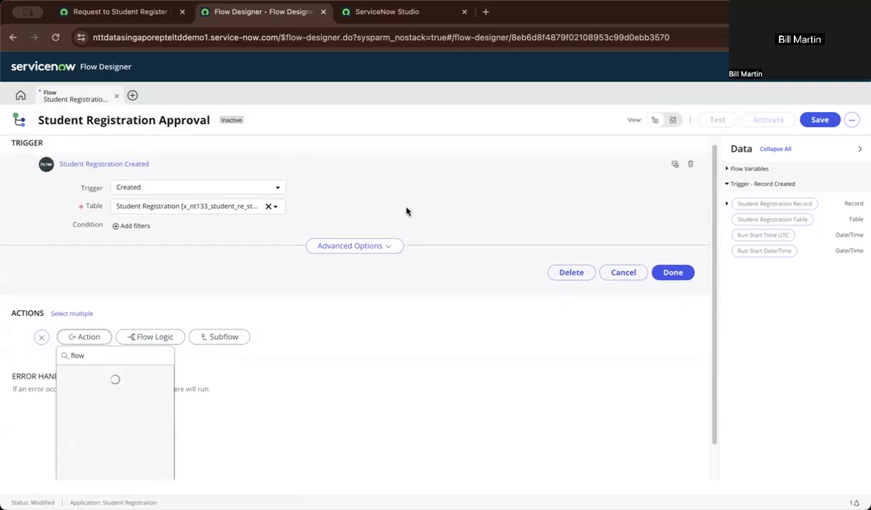
Step: Save the Student Registration Approval flow
left_click(814, 121)
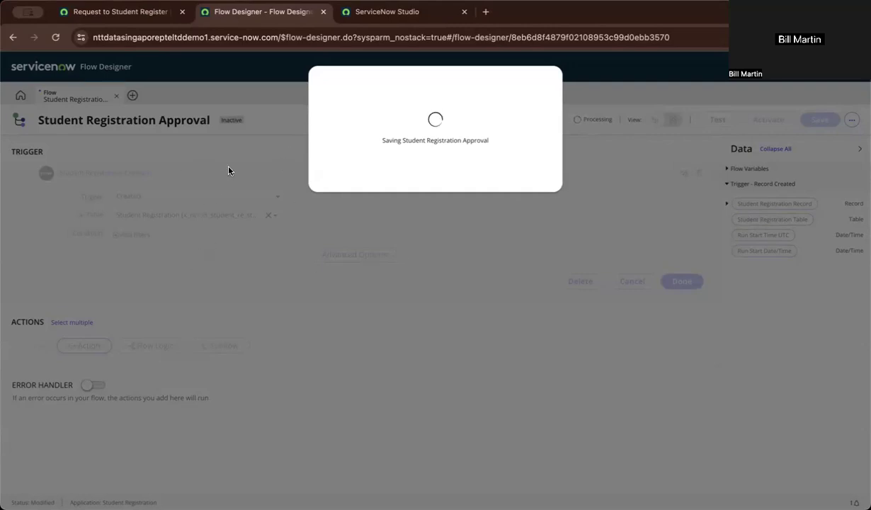
Step: Switch back to the main ServiceNow page and open the Groups list under User Administration
left_click(86, 12)
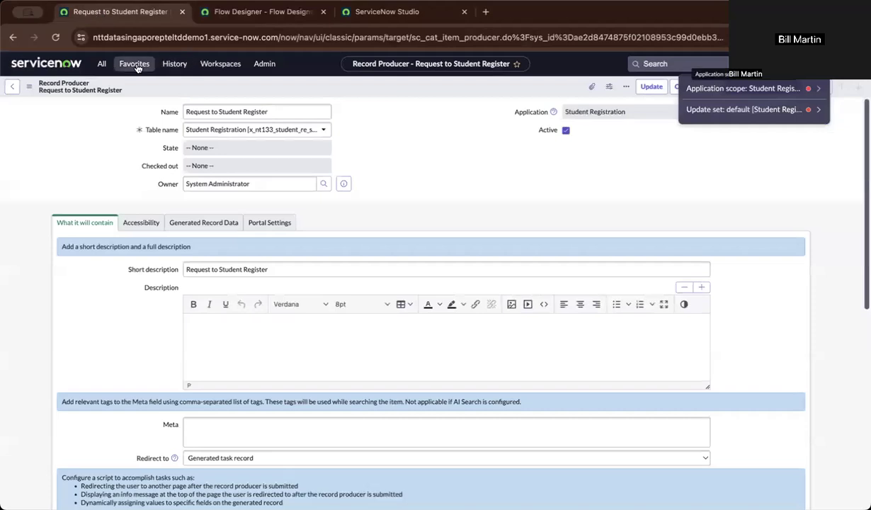
left_click(100, 64)
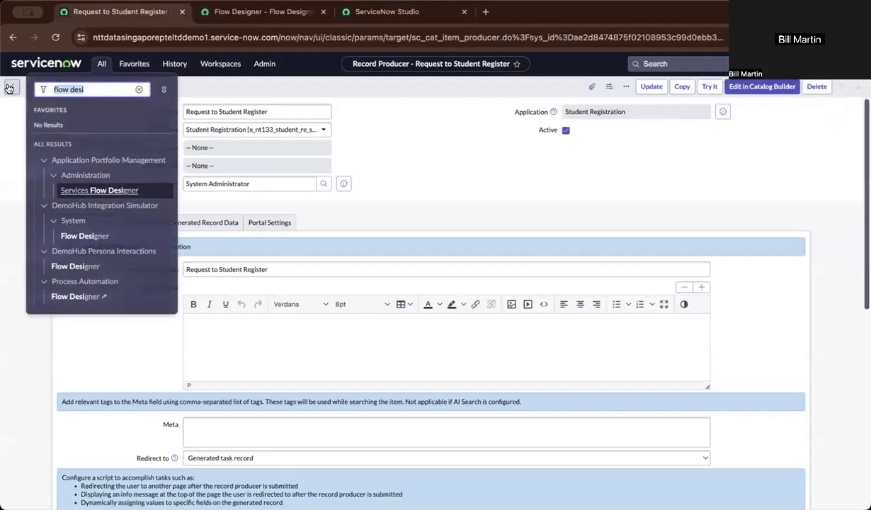
type("user admin")
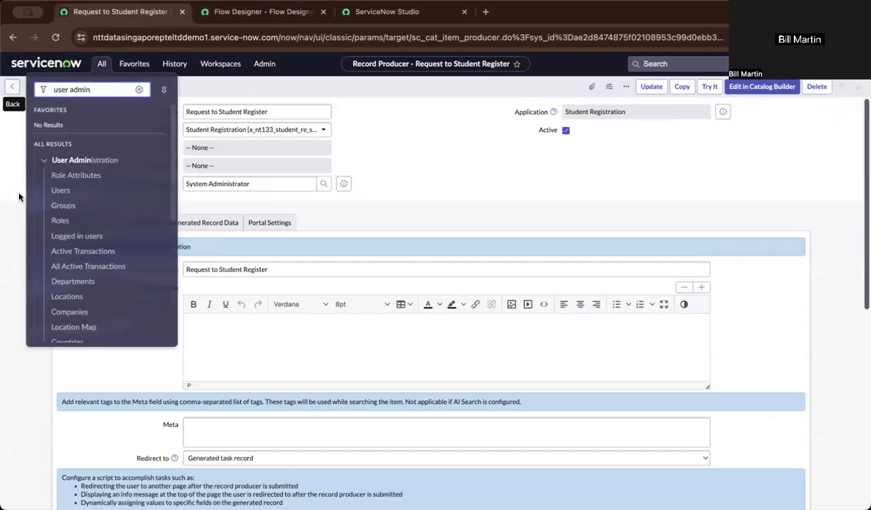
left_click(63, 205)
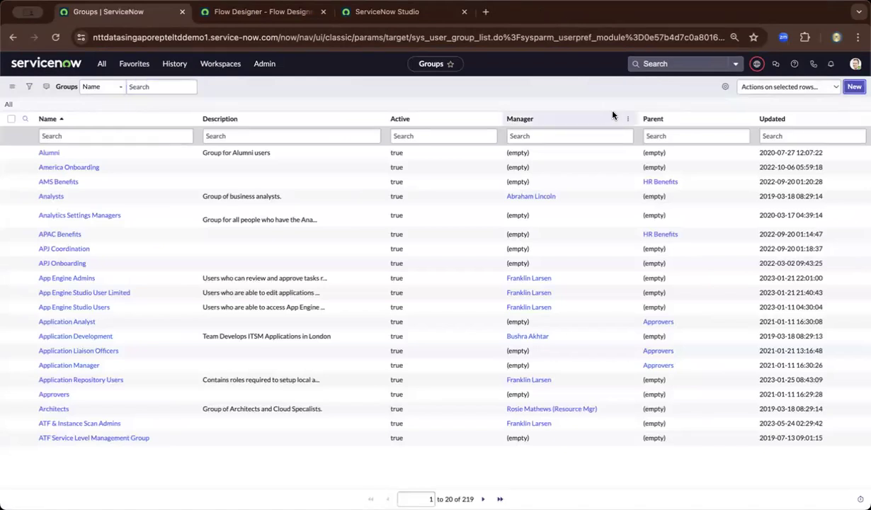
Step: Create a new group named Student Registration Approvers and save it, staying on its record
key("Return")
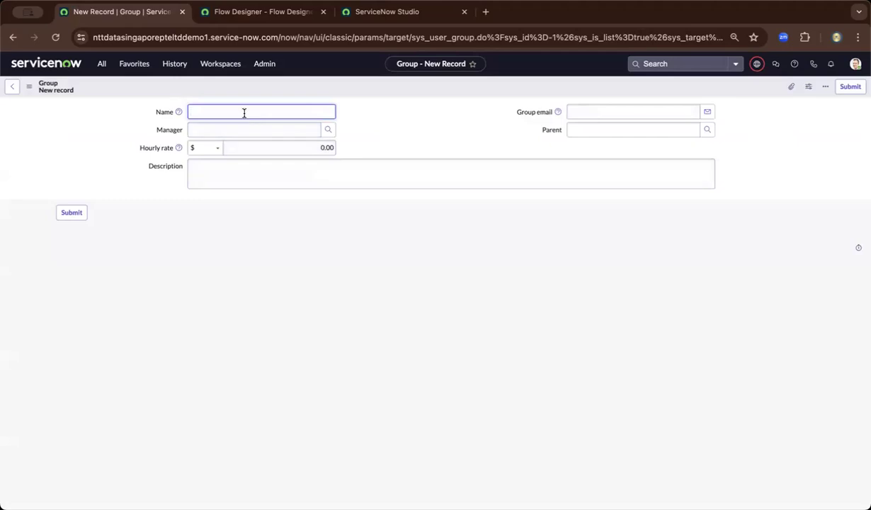
type("Student Registration Approvers")
right_click(324, 89)
left_click(358, 94)
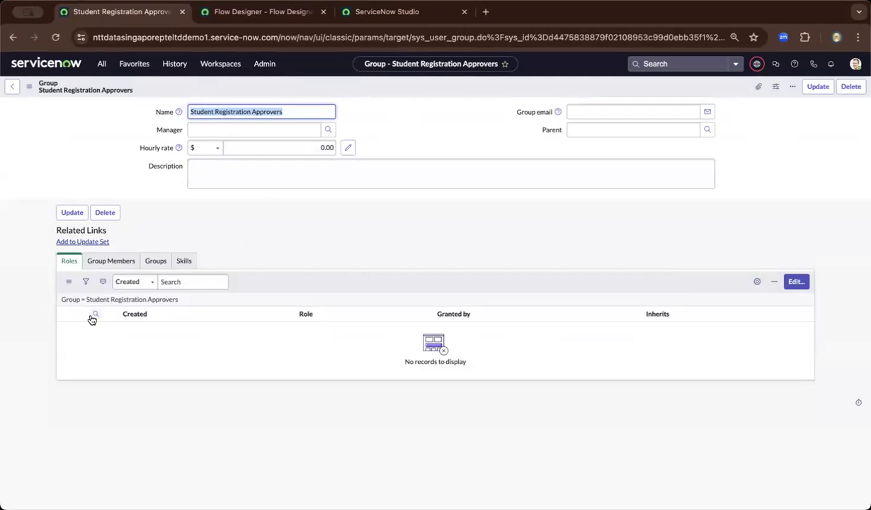
Step: Edit the group's roles and add approver_user to the roles list
left_click(796, 282)
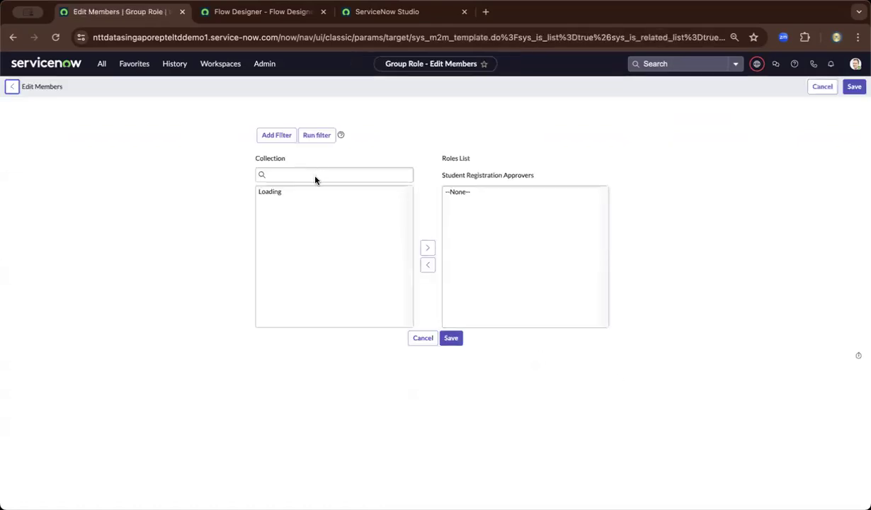
left_click(325, 194)
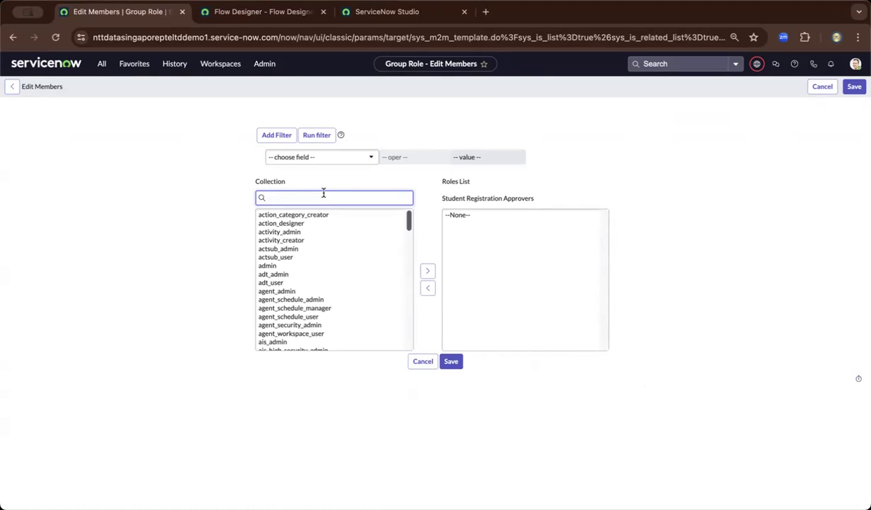
type("sys")
key("BackSpace")
key("BackSpace")
key("BackSpace")
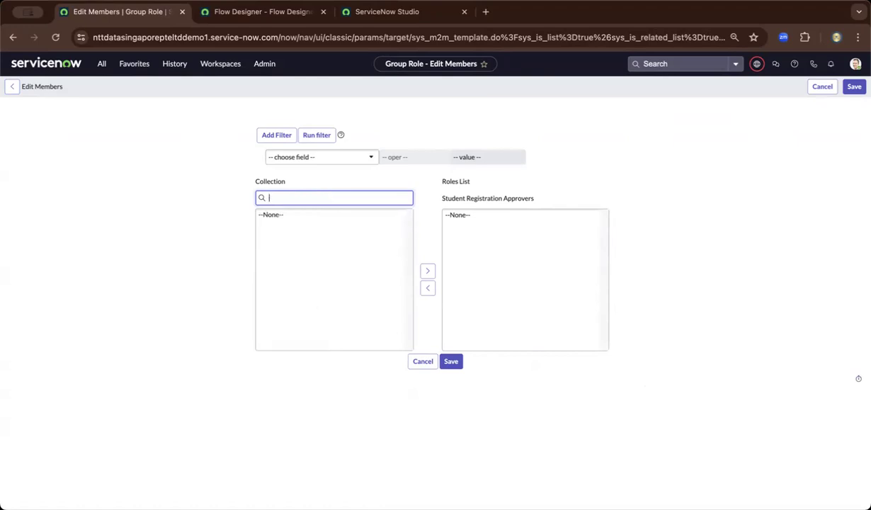
type("appro")
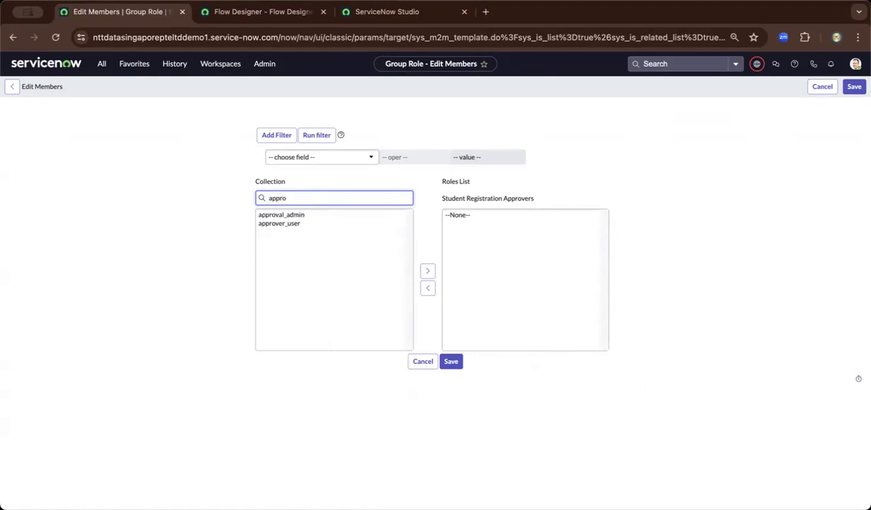
left_click(297, 223)
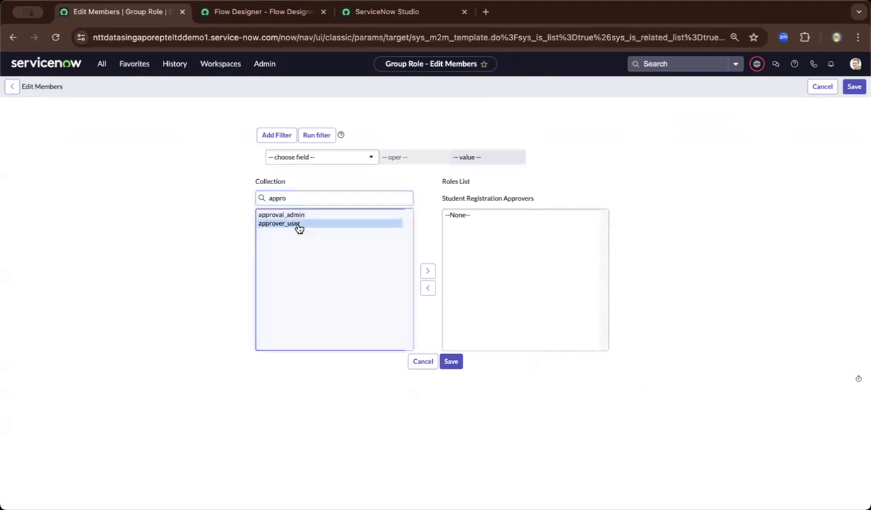
left_click(427, 271)
Step: Find the business_stakeholder role and add it to the group's roles list
left_click(318, 198)
left_click_drag(318, 199, 259, 199)
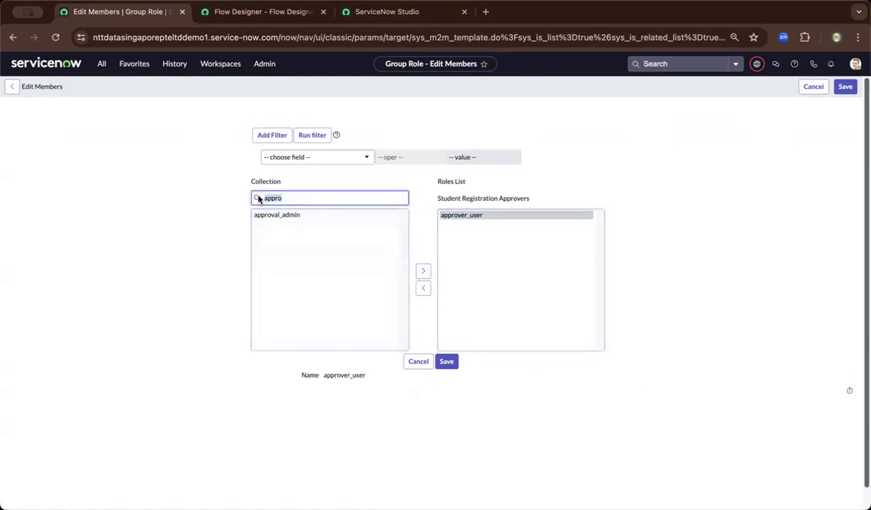
type("busine")
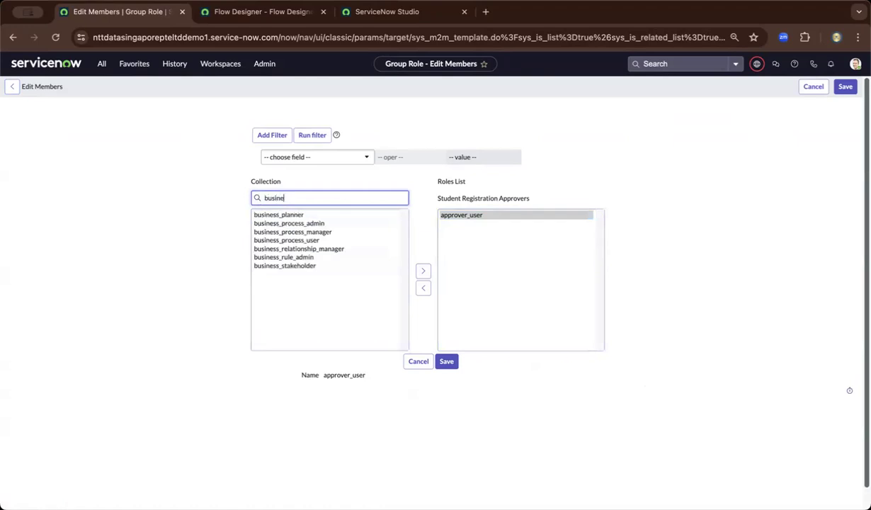
left_click(283, 265)
left_click(423, 272)
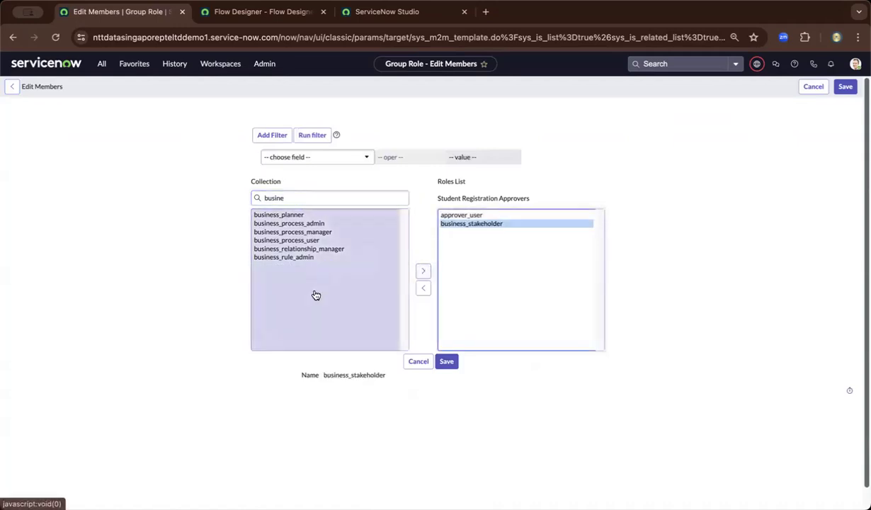
Step: Find the snc_internal role in the collection and add it to the group's roles list
left_click(299, 200)
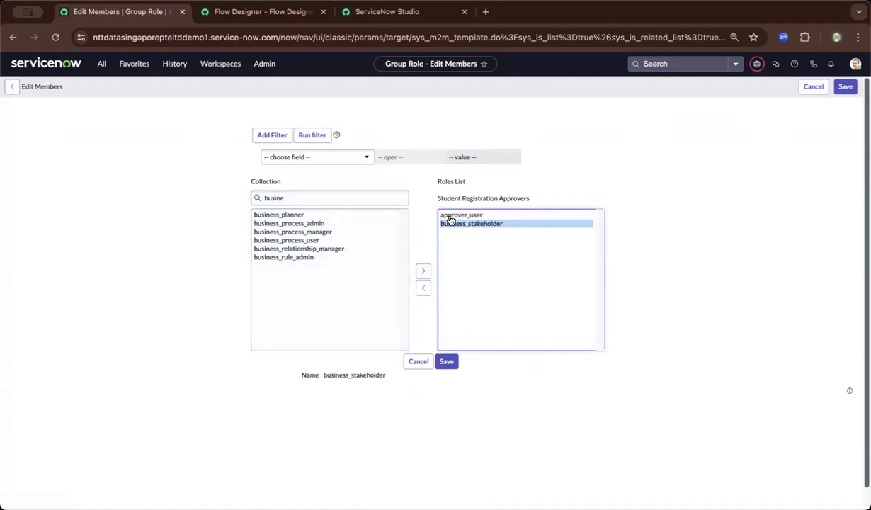
left_click(317, 196)
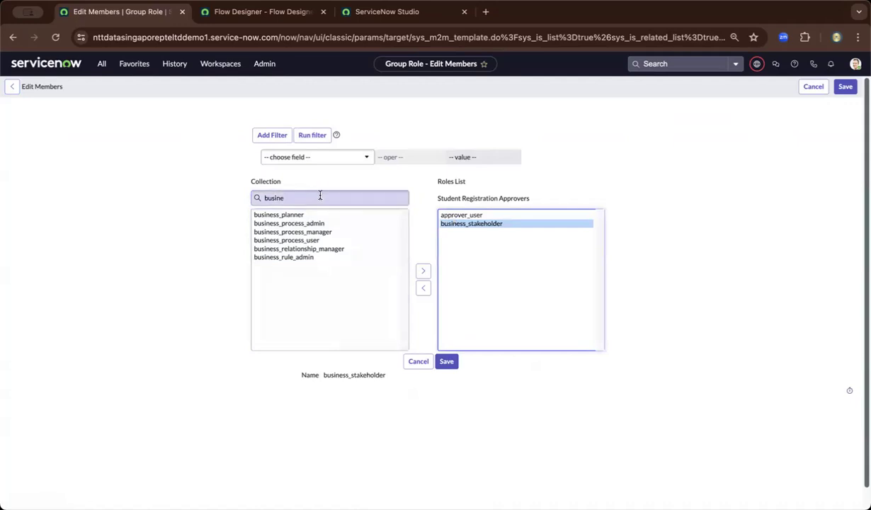
left_click_drag(320, 196, 263, 191)
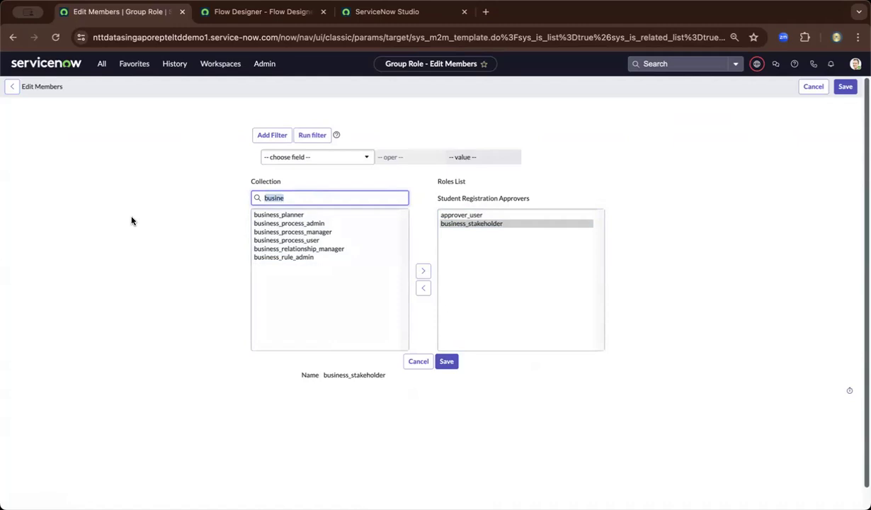
type("snc")
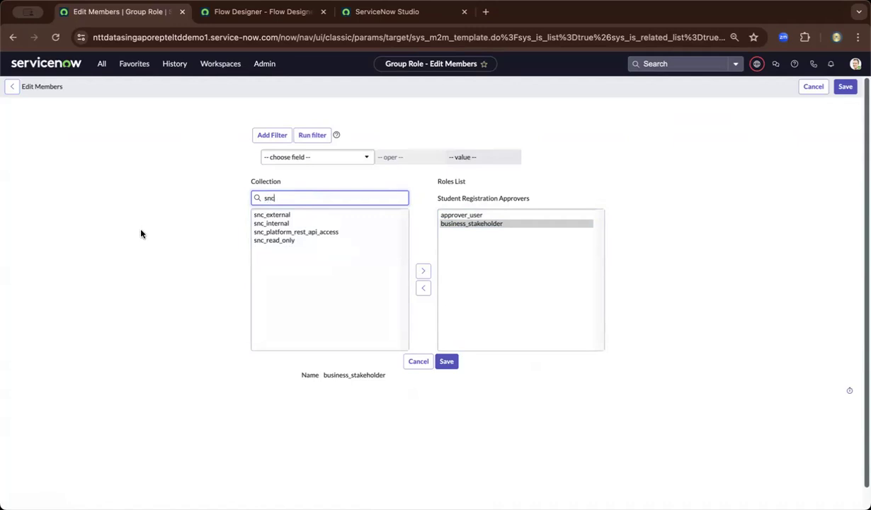
left_click(259, 224)
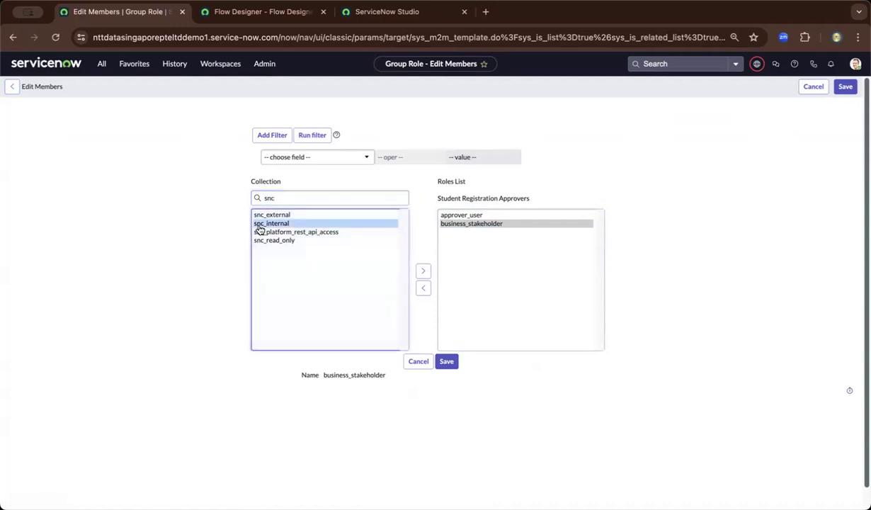
left_click(423, 270)
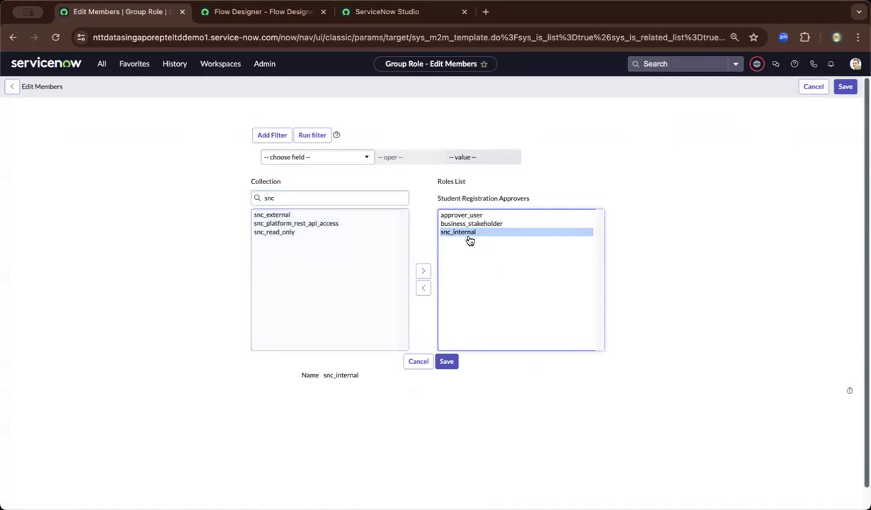
Step: Add the x_nt133_student_re.sr-admin role to the group's roles list and save the changes on the group record
left_click_drag(315, 198, 264, 197)
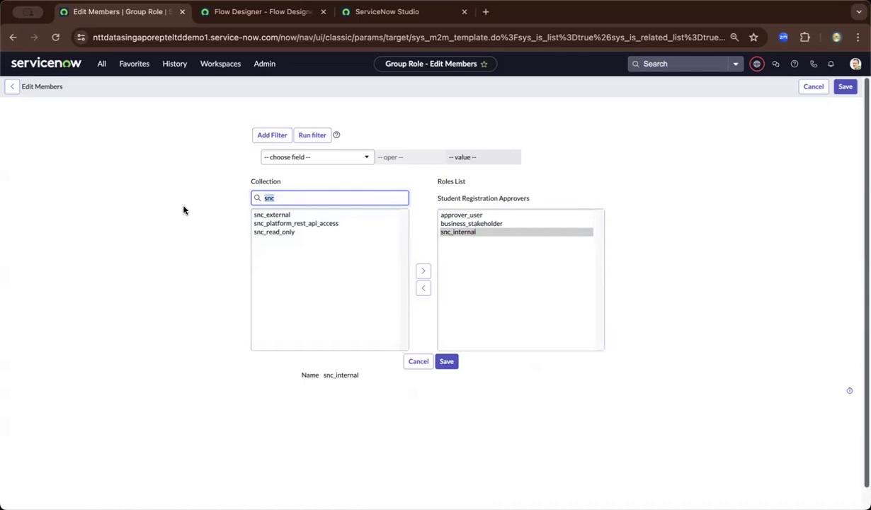
type("x_")
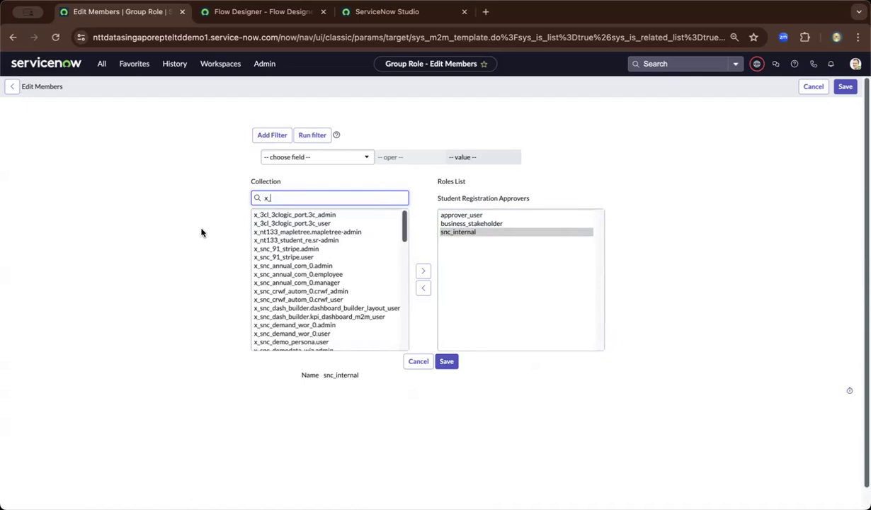
left_click(288, 240)
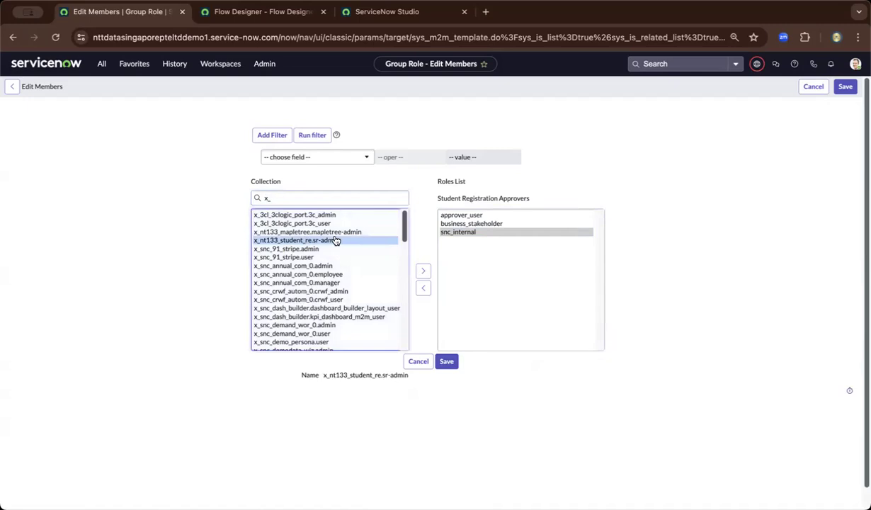
left_click(421, 271)
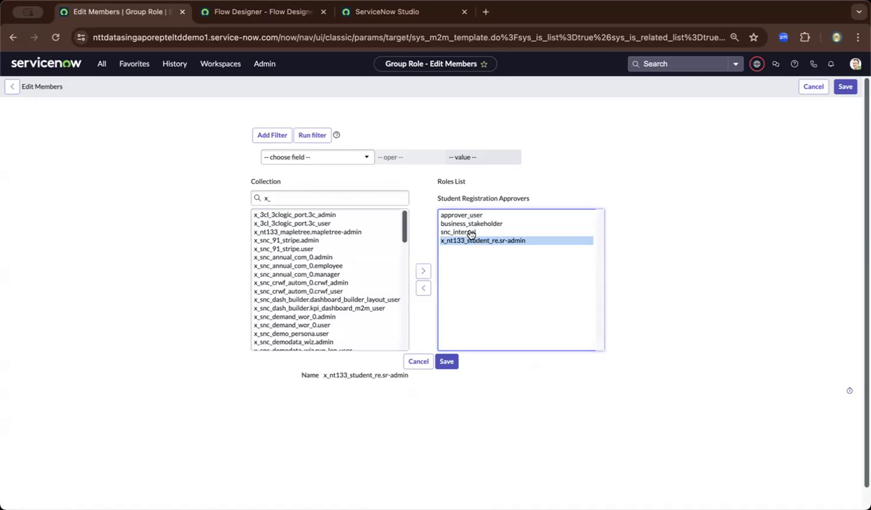
left_click(446, 366)
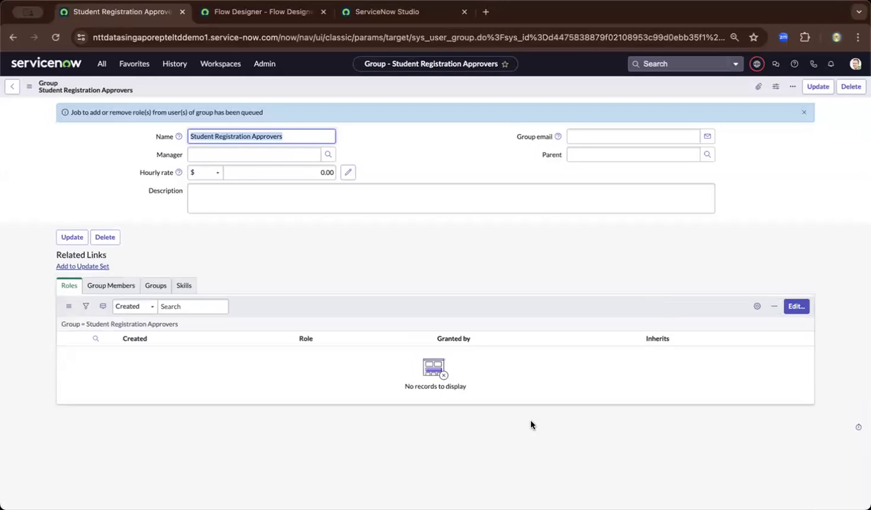
right_click(406, 89)
left_click(412, 92)
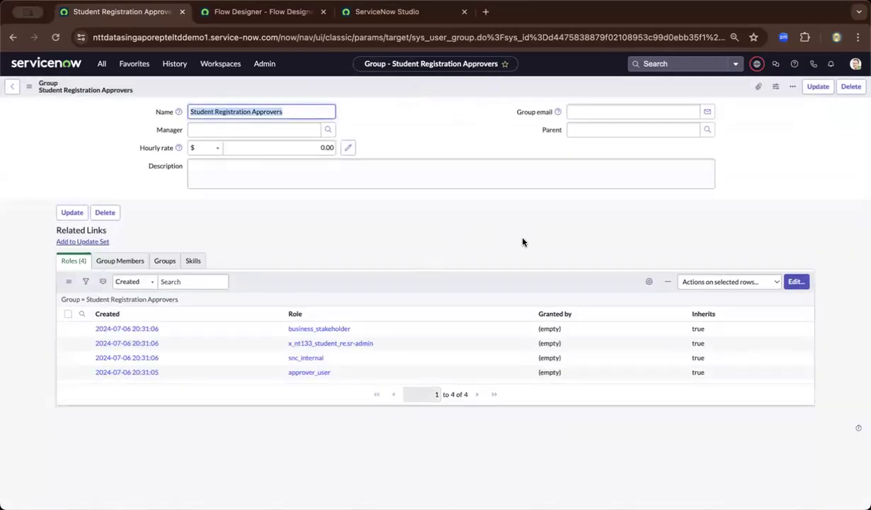
Step: Edit the members of the Student Registration Approvers group, add the approver's user account and save the membership
left_click(163, 260)
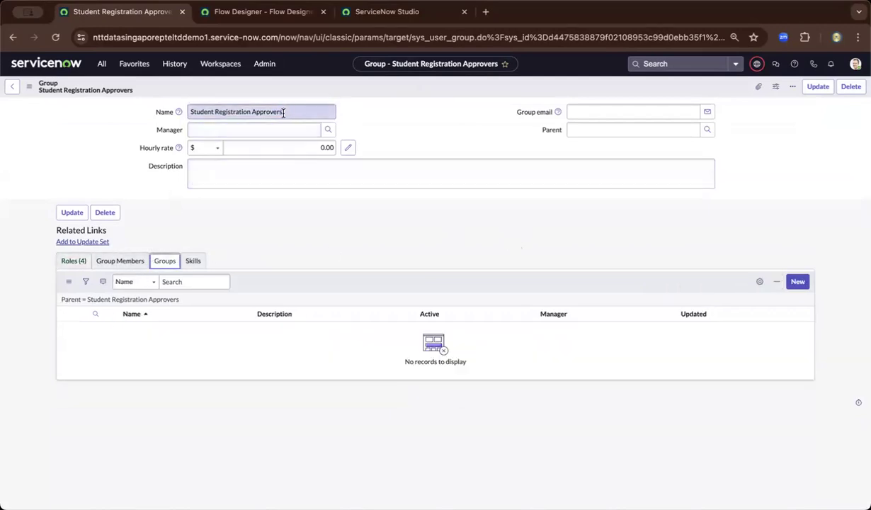
left_click(69, 262)
left_click(107, 262)
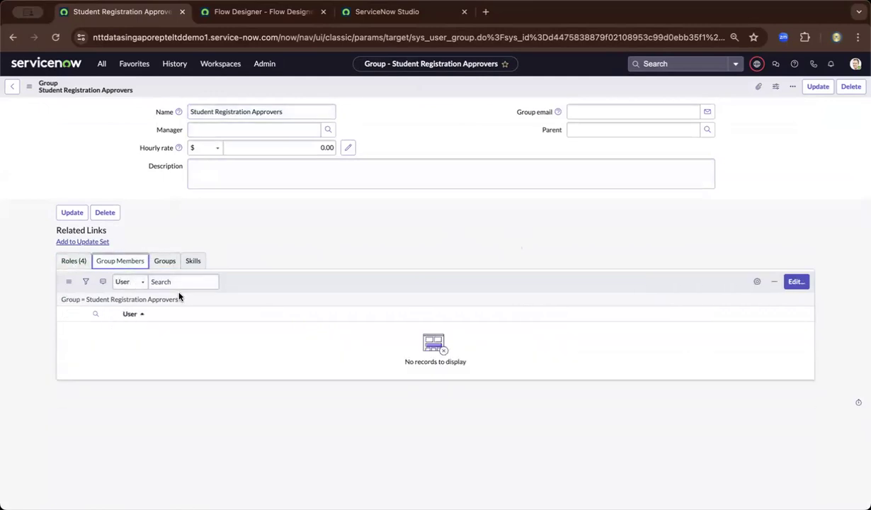
left_click(796, 282)
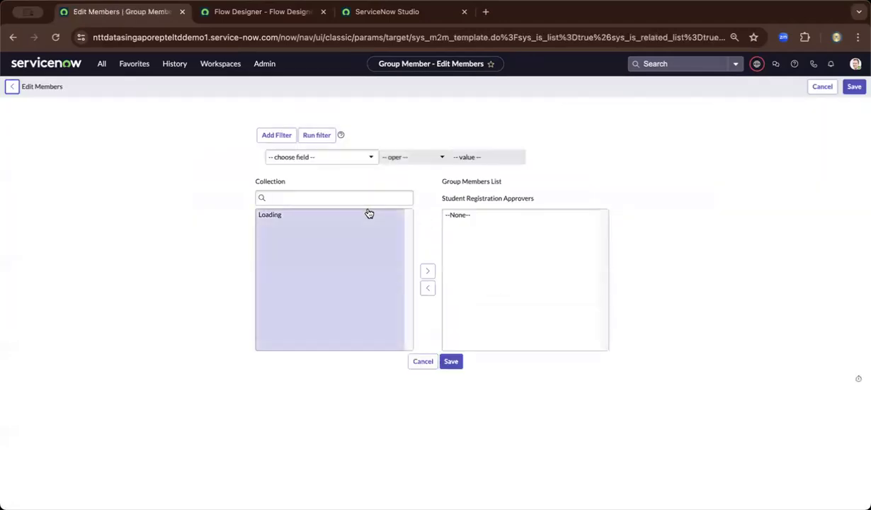
left_click(362, 197)
type("abek")
key("BackSpace")
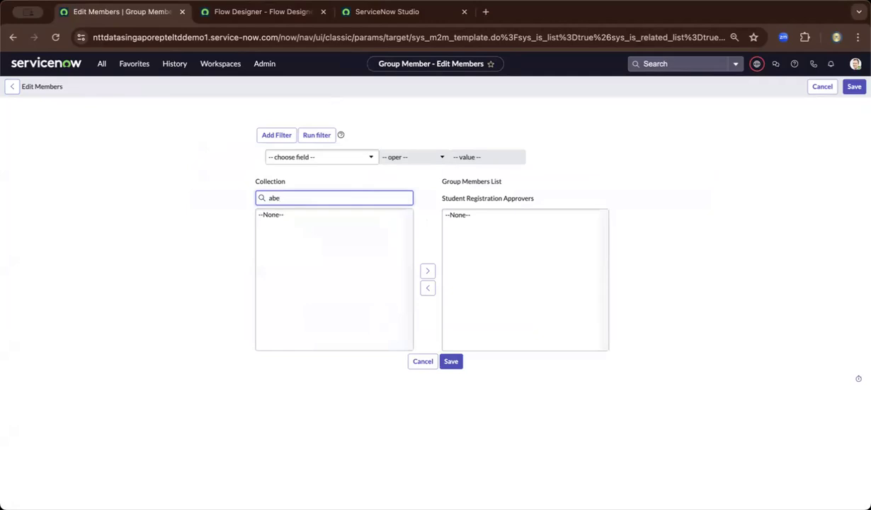
type("l")
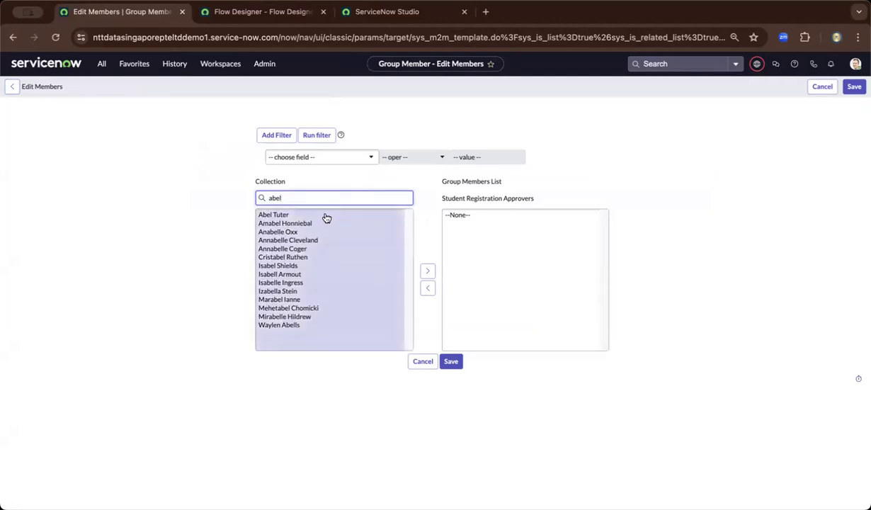
left_click(276, 215)
left_click(423, 270)
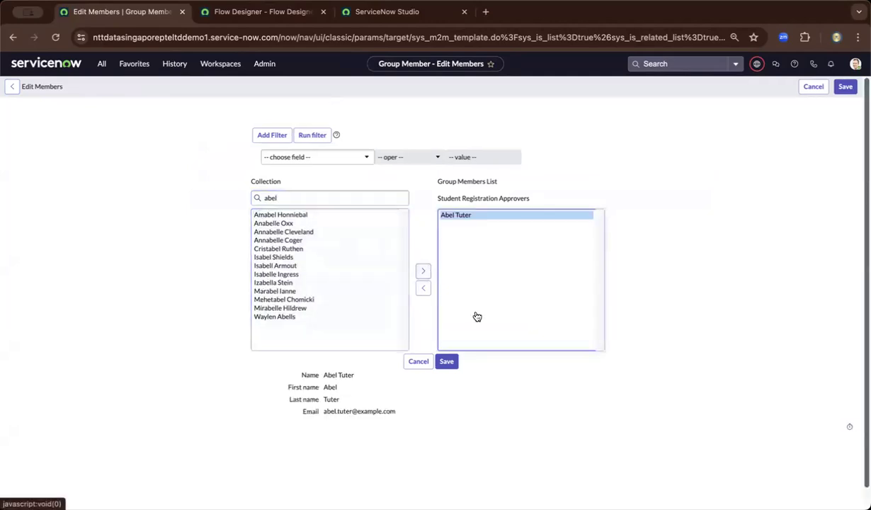
left_click(450, 362)
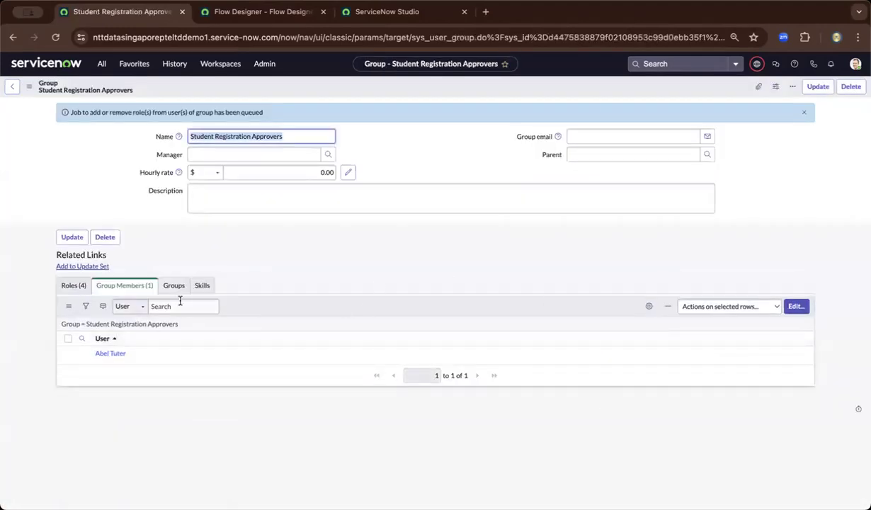
Step: Save the group record and review its assigned roles and group members
left_click(75, 286)
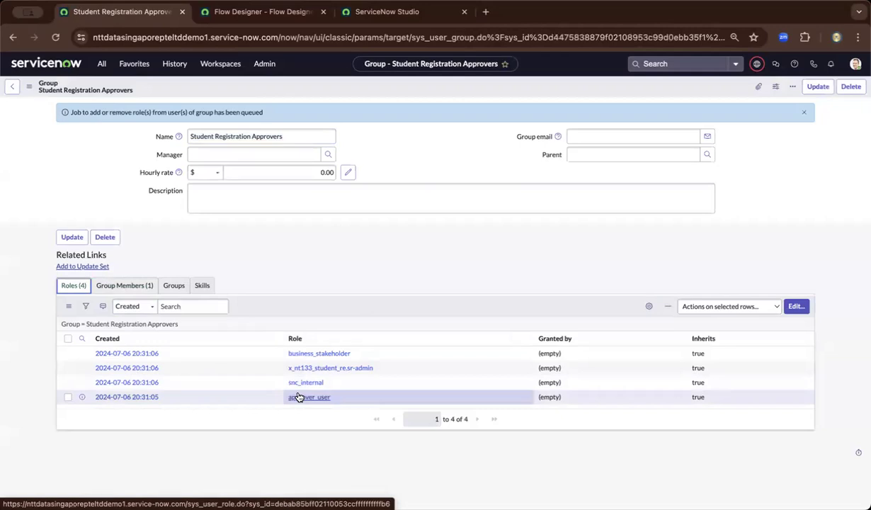
left_click(141, 286)
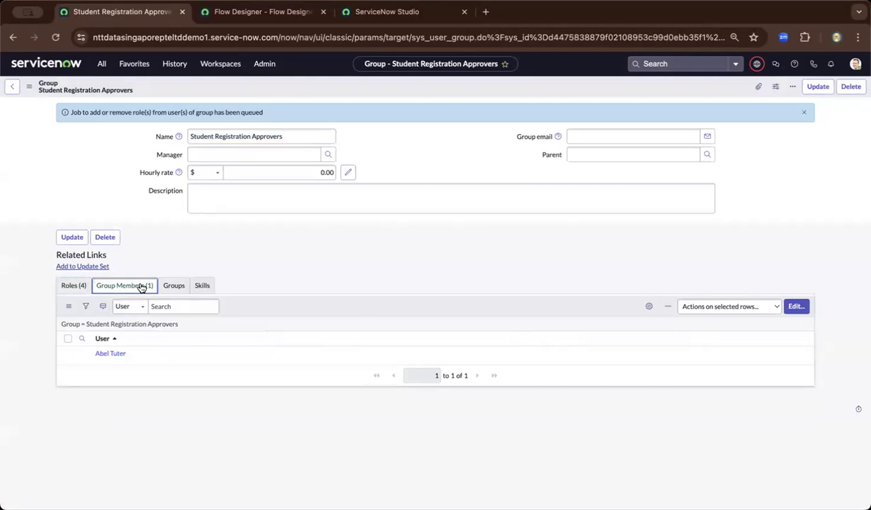
right_click(388, 88)
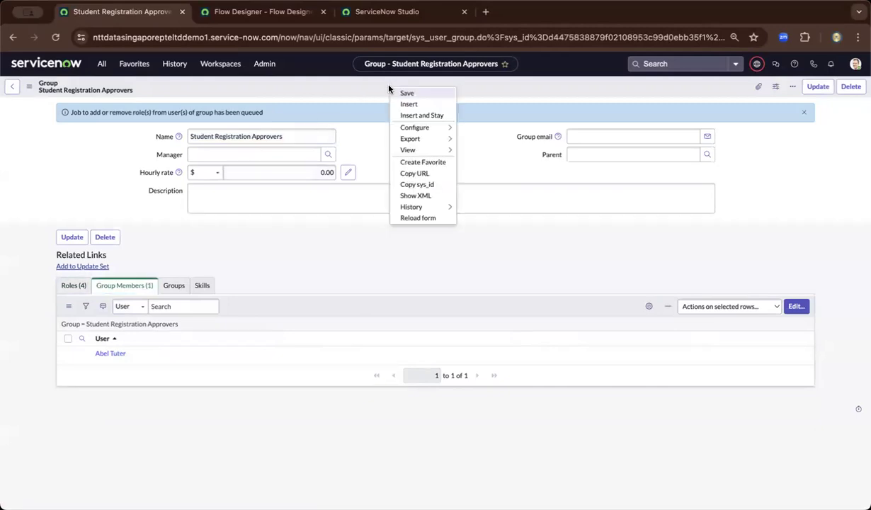
left_click(404, 92)
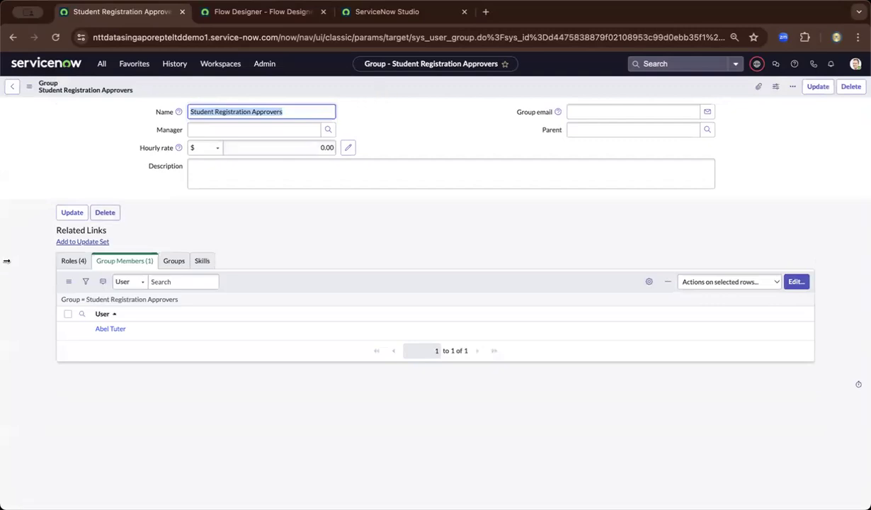
left_click(67, 260)
left_click(103, 262)
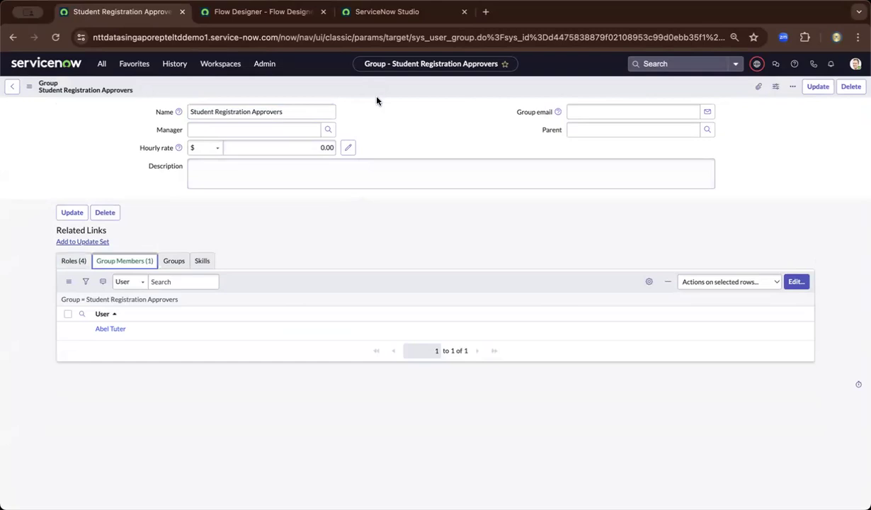
Step: Switch to Flow Designer and add an Ask For Approval action using the trigger's Student Registration Record as its record
left_click(263, 12)
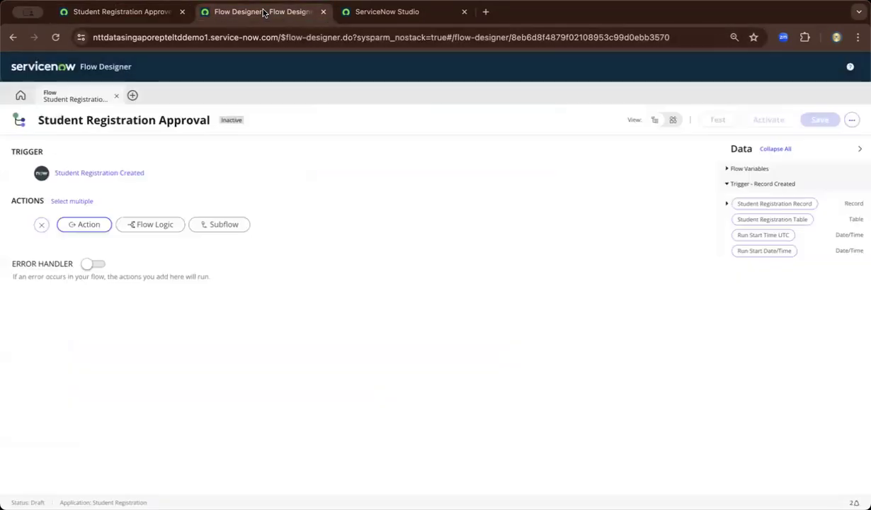
left_click(90, 226)
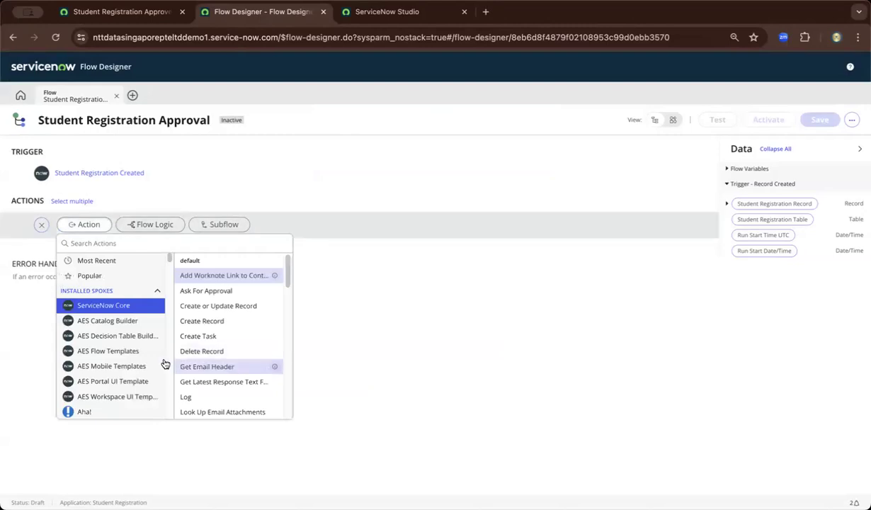
left_click(206, 290)
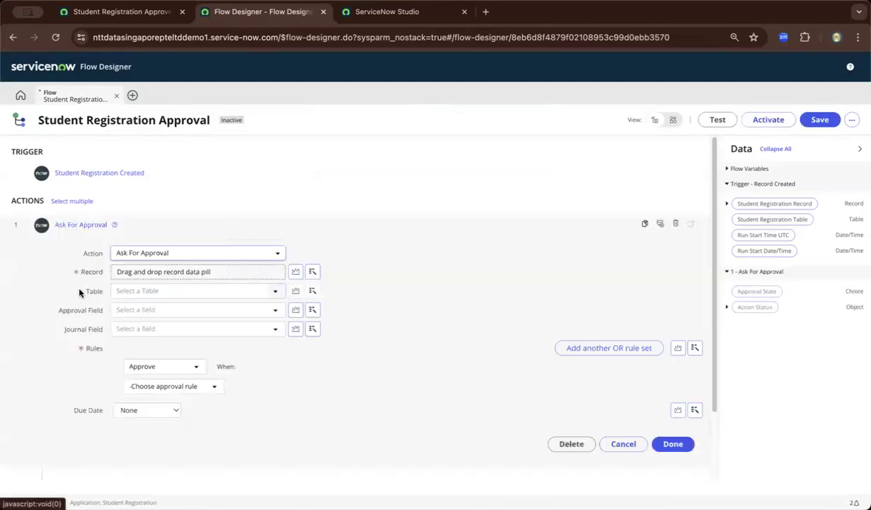
left_click_drag(795, 206, 202, 272)
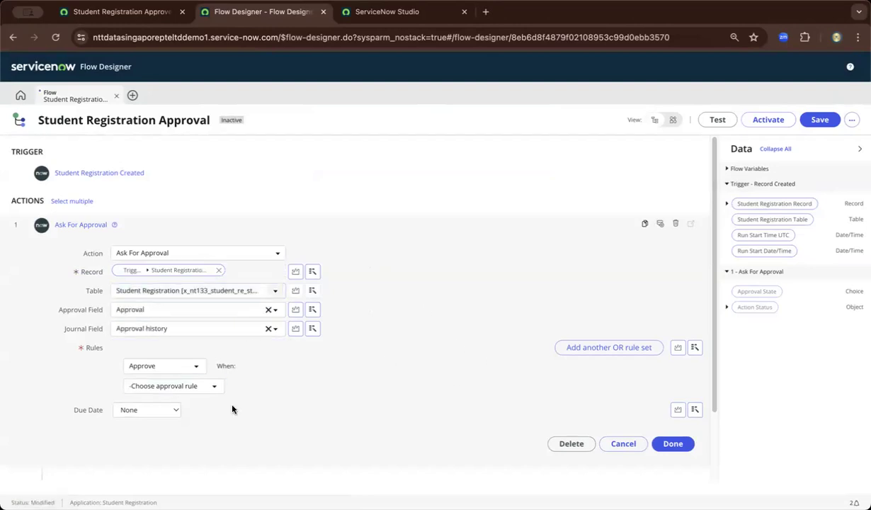
Step: Set the approval rule to Approve when Anyone approves, with the Student Registration Approvers group as approver
scroll(470, 395, "down", 1)
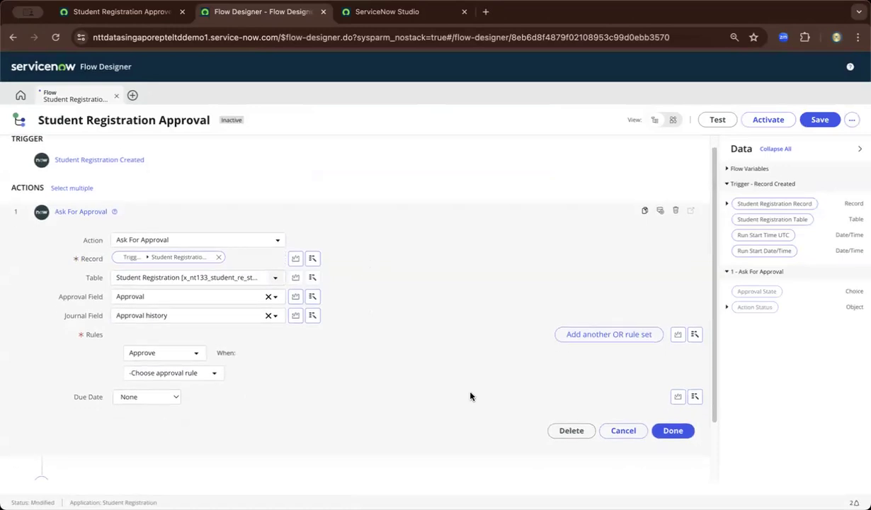
left_click(213, 372)
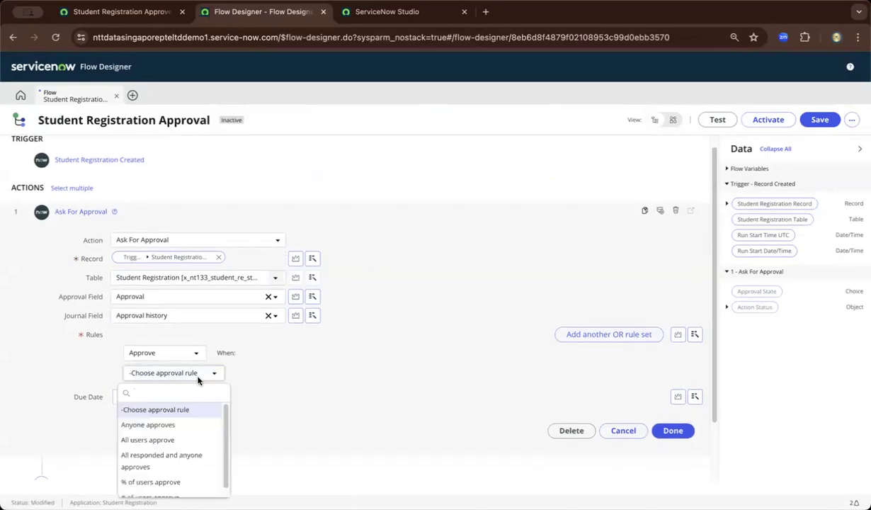
left_click(166, 425)
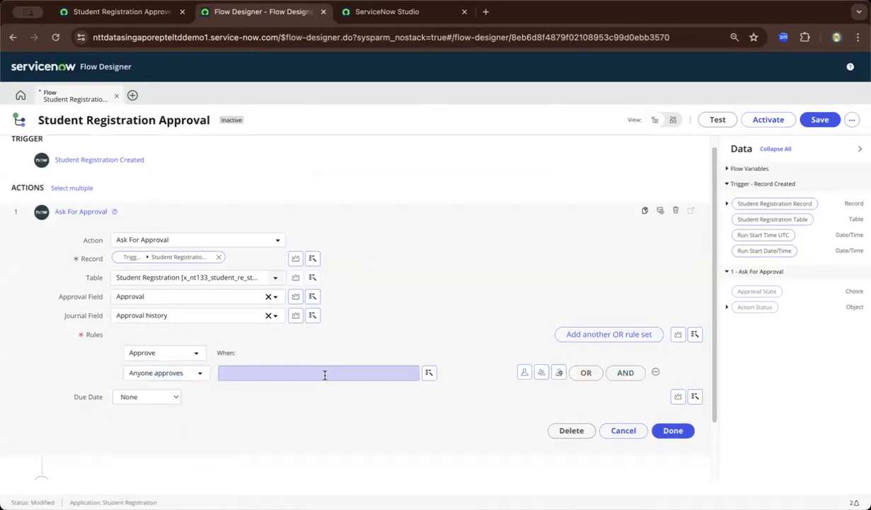
left_click(539, 373)
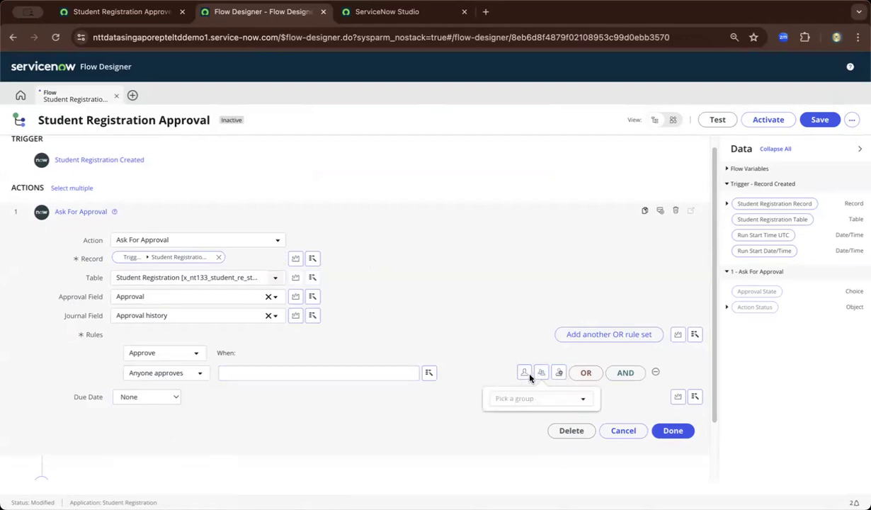
left_click(528, 399)
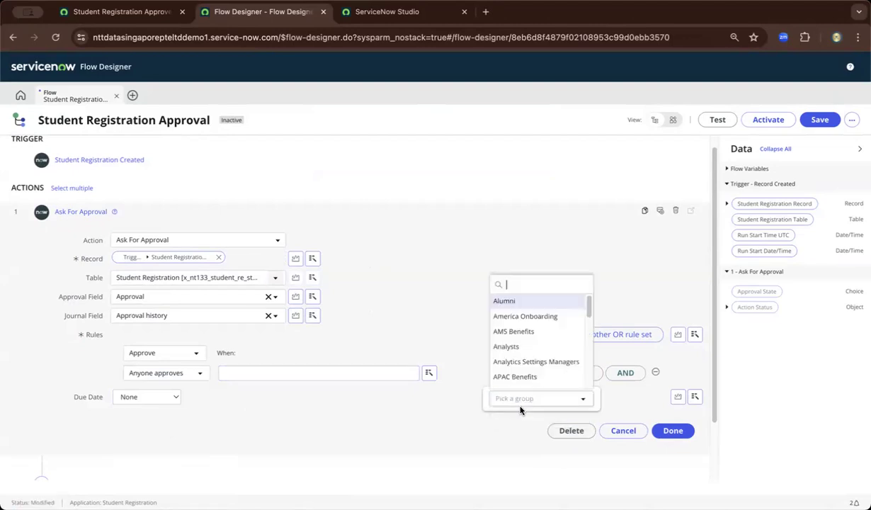
type("studen")
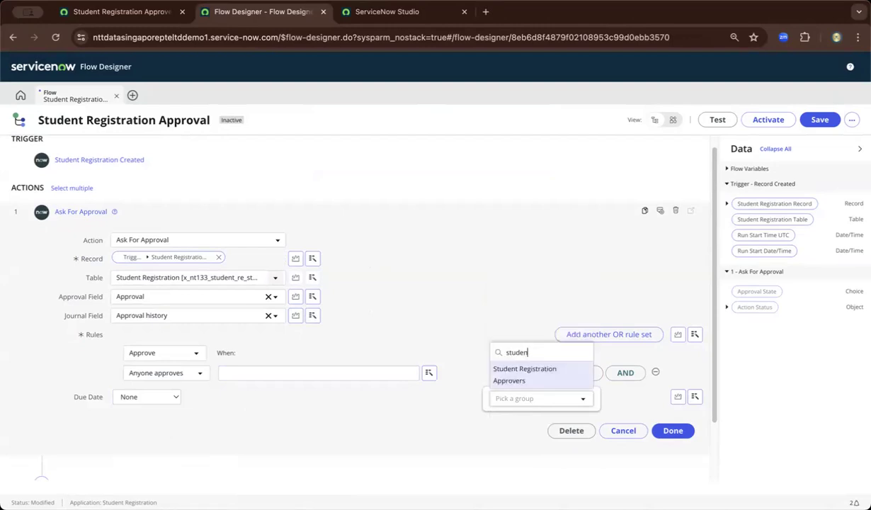
left_click(530, 375)
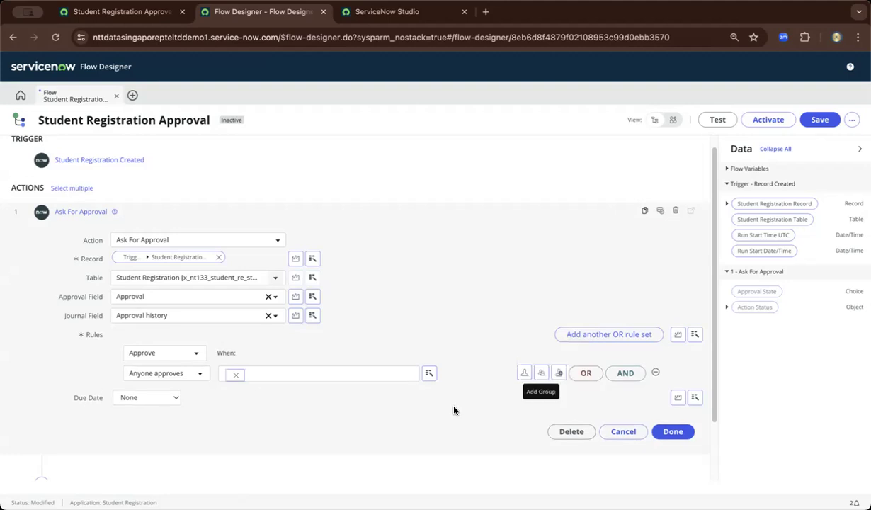
Step: Finish and close the configuration of the Ask For Approval action
scroll(447, 417, "down", 1)
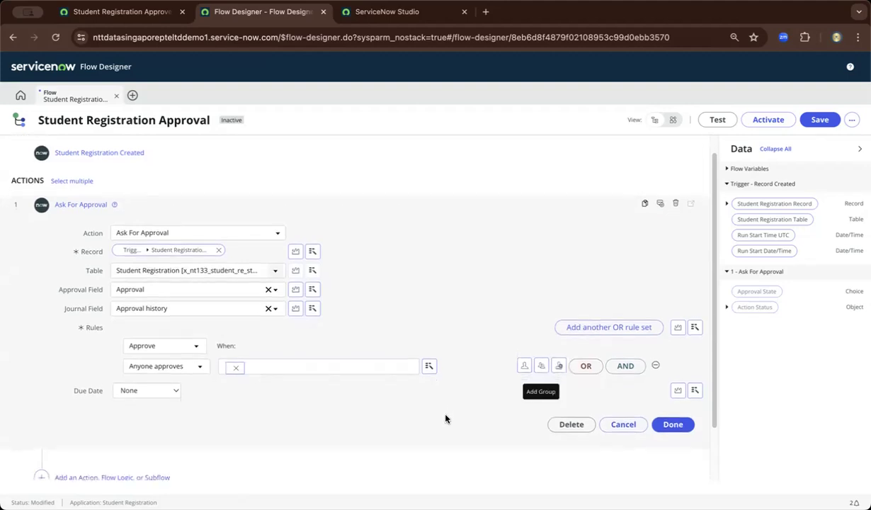
scroll(445, 418, "down", 1)
scroll(445, 419, "down", 3)
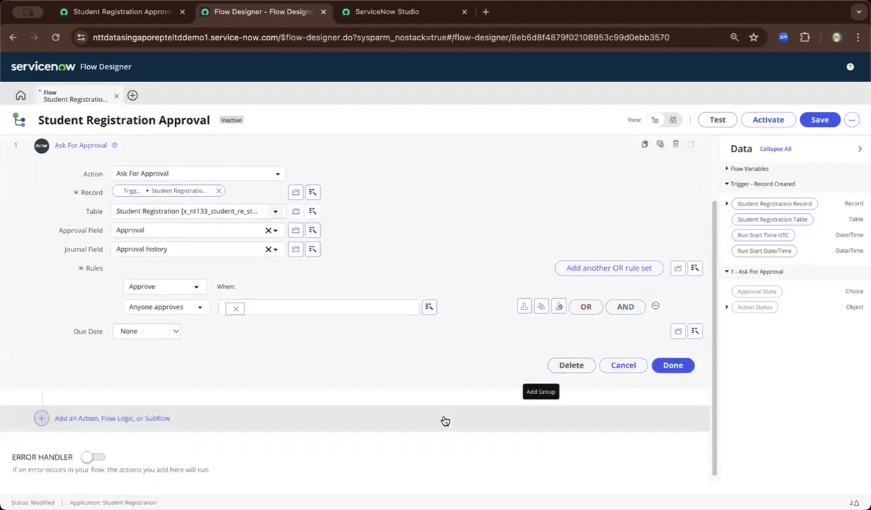
left_click(676, 364)
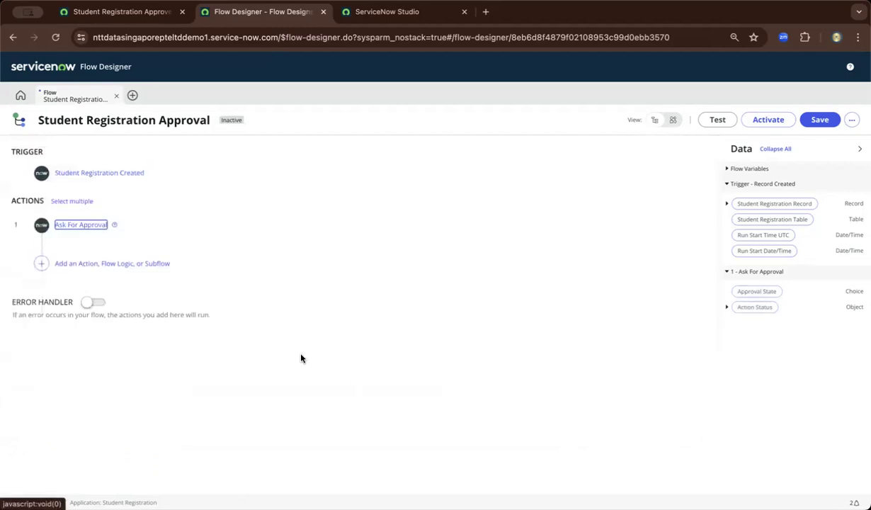
Step: Add an If flow logic after the Ask For Approval action and label its condition "Student Register Approved"
left_click(82, 264)
left_click(163, 263)
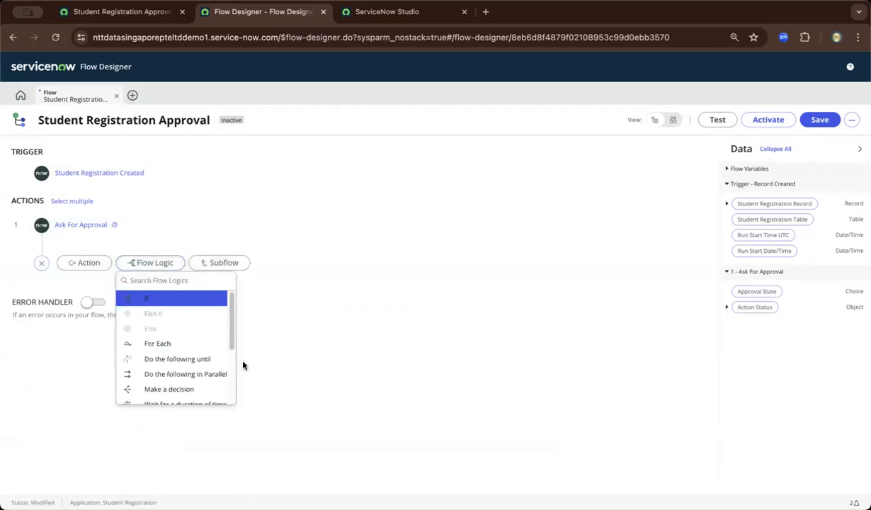
left_click(169, 301)
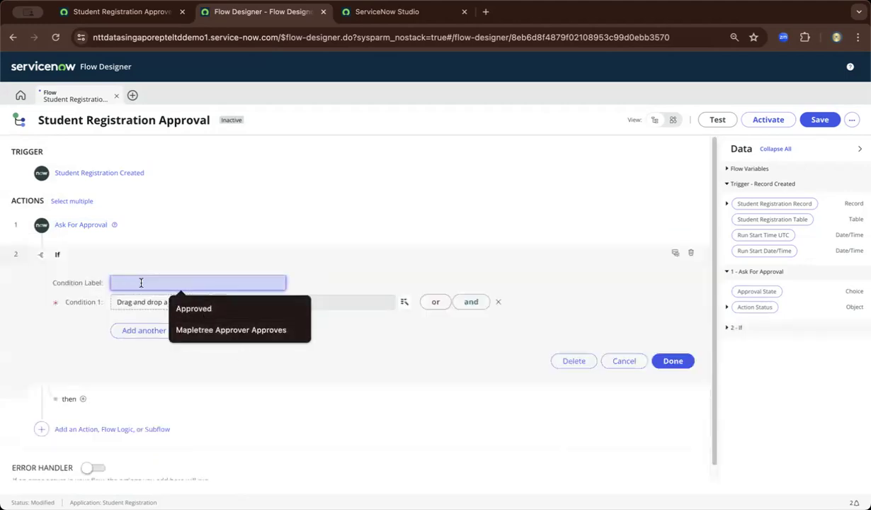
type("Student Register Approved")
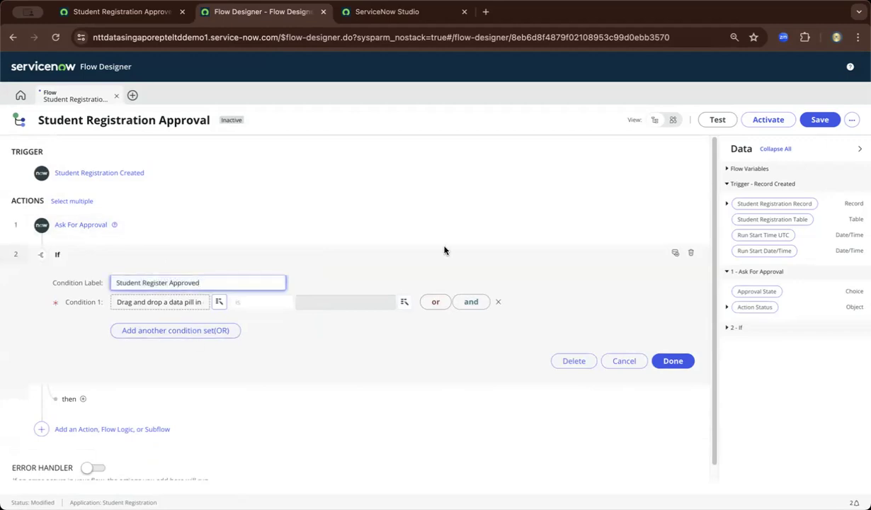
Step: Set condition 1 of the If logic to the Ask For Approval action's Approval State is Approved
left_click_drag(796, 204, 269, 323)
left_click_drag(184, 316, 215, 310)
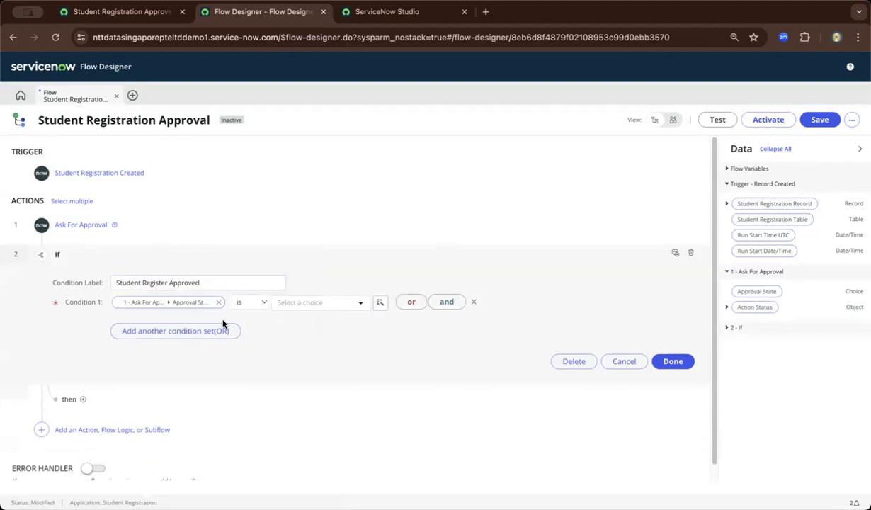
left_click(317, 303)
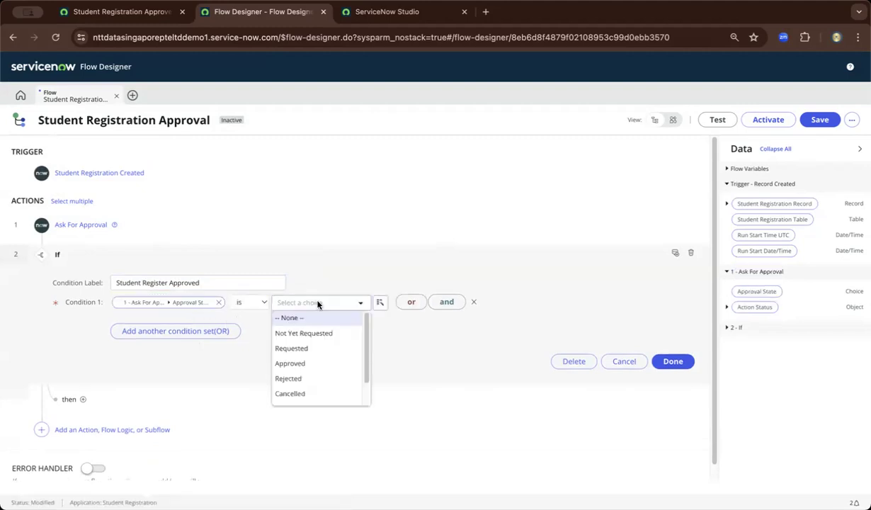
left_click(301, 363)
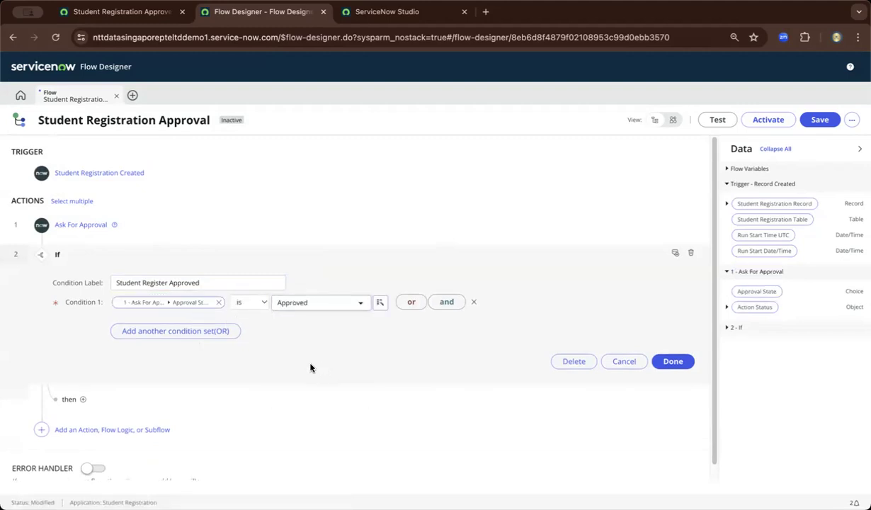
Step: Add two more OR condition sets to the If logic and finish editing it
left_click(178, 332)
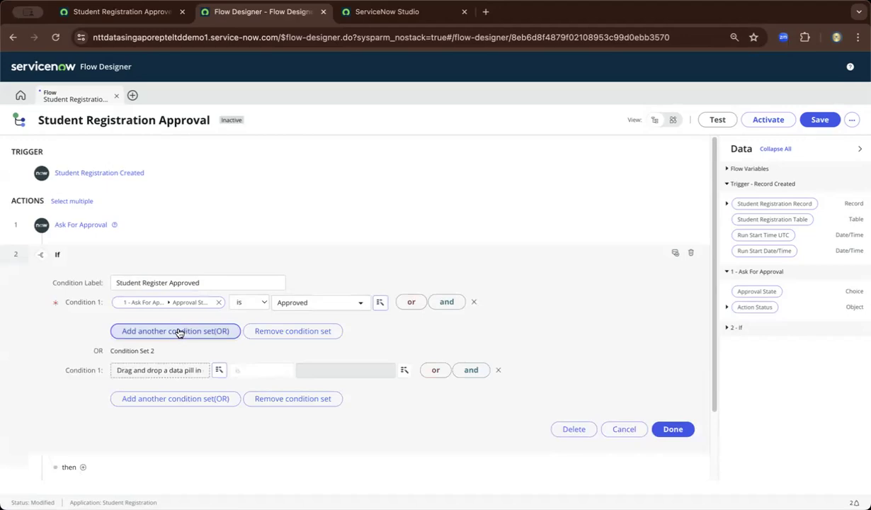
left_click(179, 331)
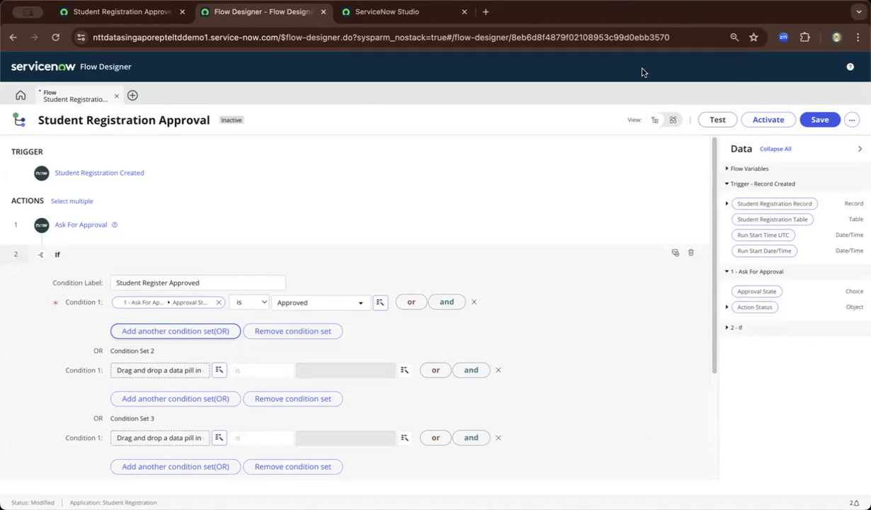
scroll(642, 72, "down", 1)
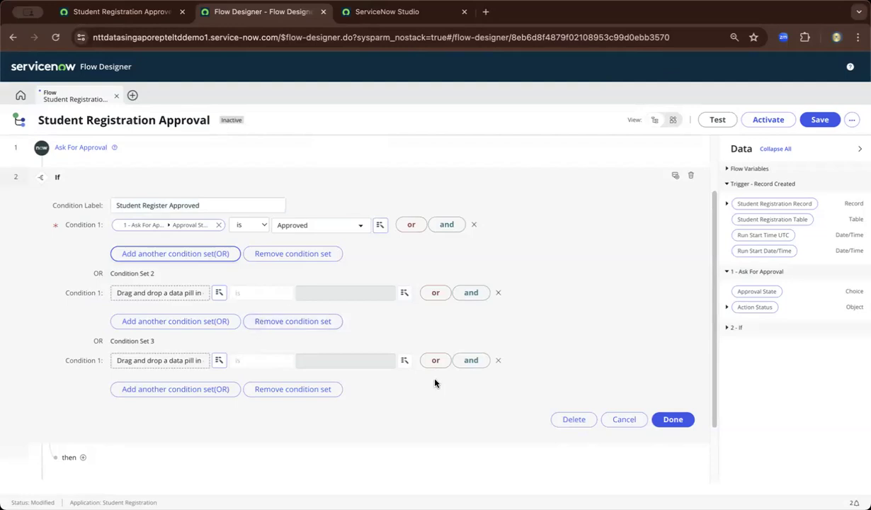
left_click(676, 421)
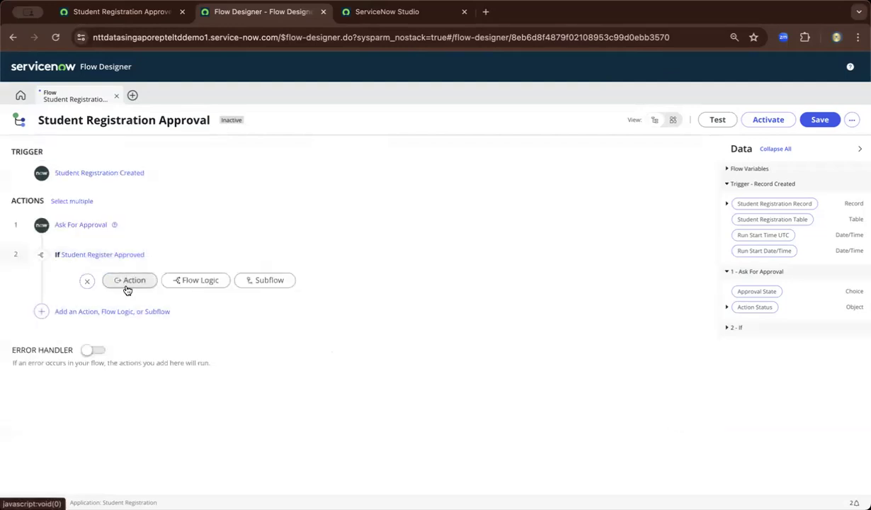
Step: Reopen the Student Register Approved logic and try to remove the empty conditions in condition sets 3 and 2
left_click(110, 255)
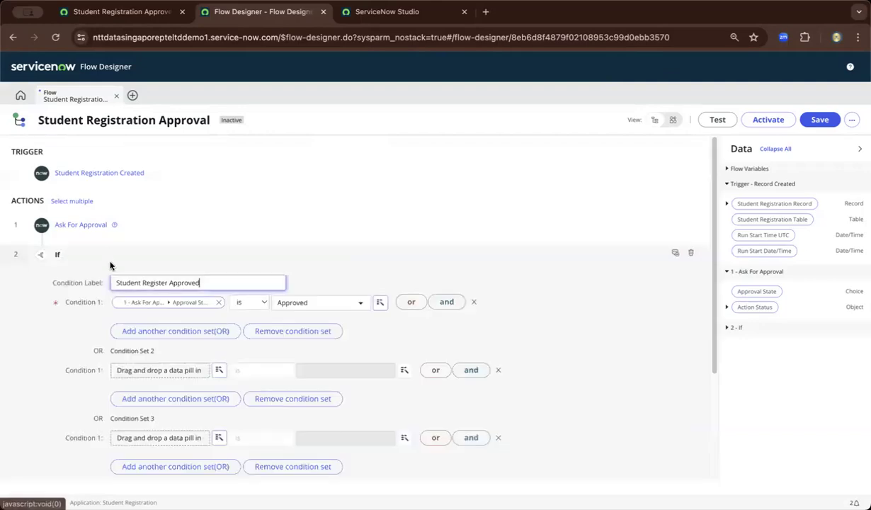
left_click(498, 438)
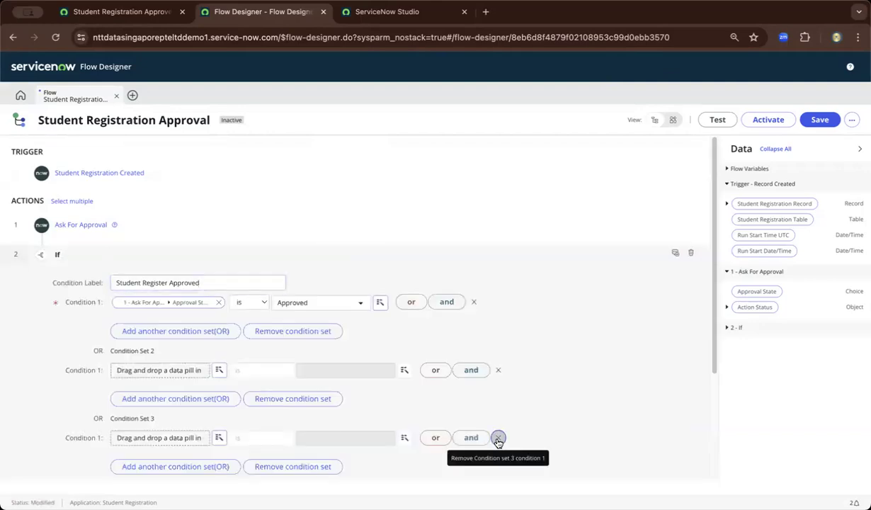
left_click(498, 369)
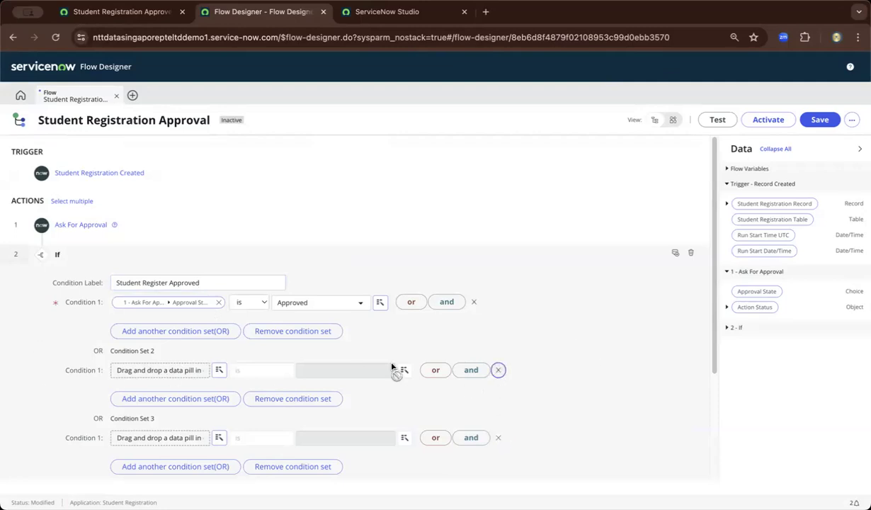
Step: Start a new action in the then branch of the If logic and search the actions for "update"
scroll(241, 325, "down", 1)
scroll(248, 329, "down", 1)
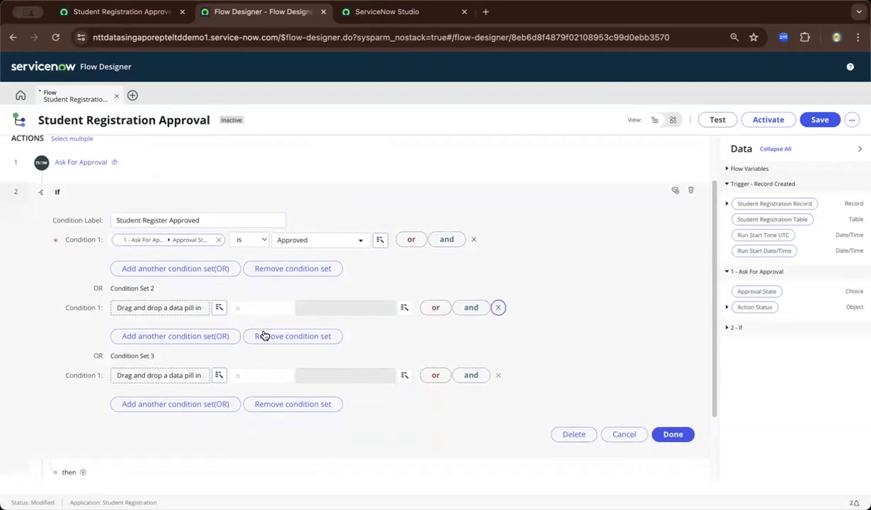
left_click(82, 470)
scroll(106, 453, "down", 1)
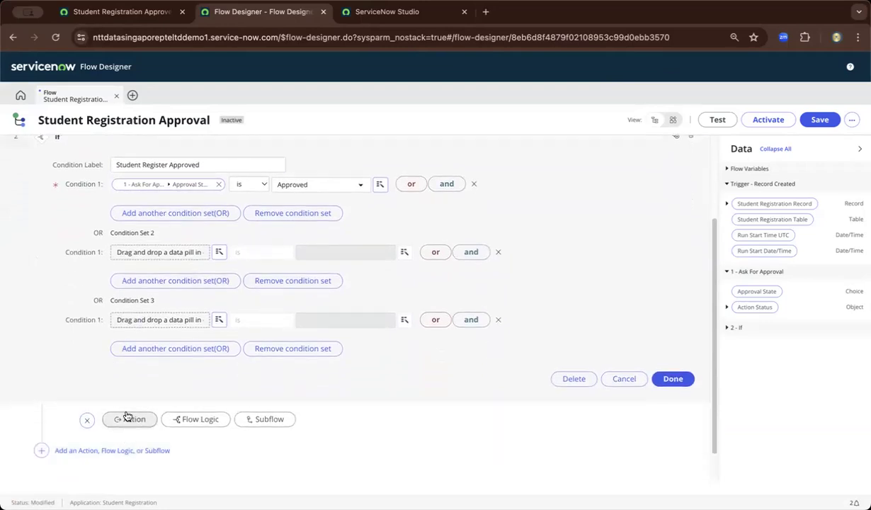
left_click(126, 414)
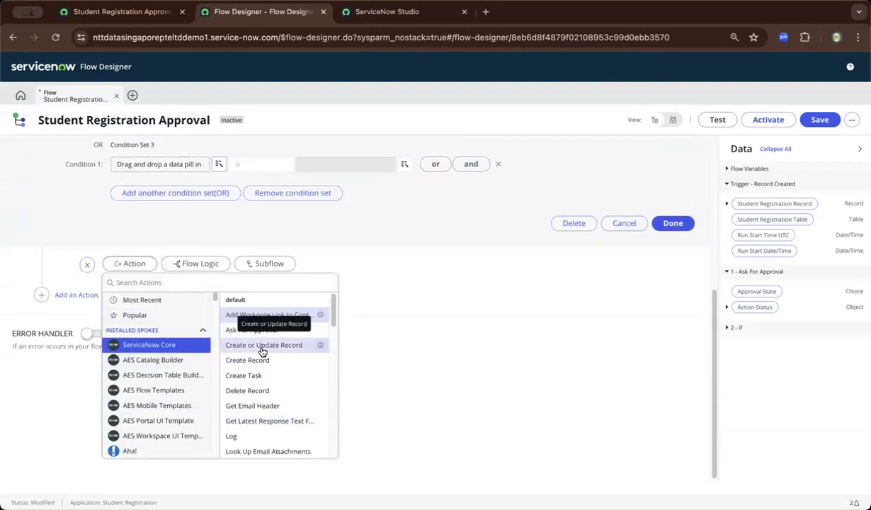
left_click(179, 283)
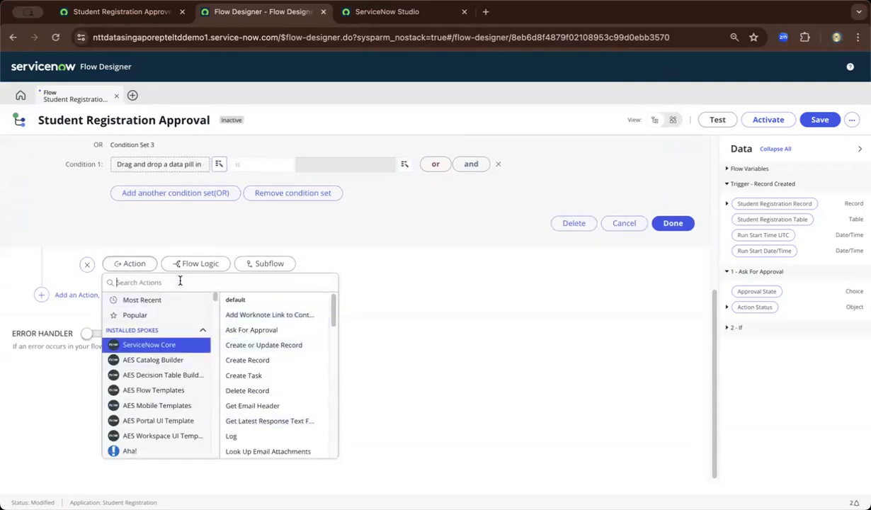
type("upodate")
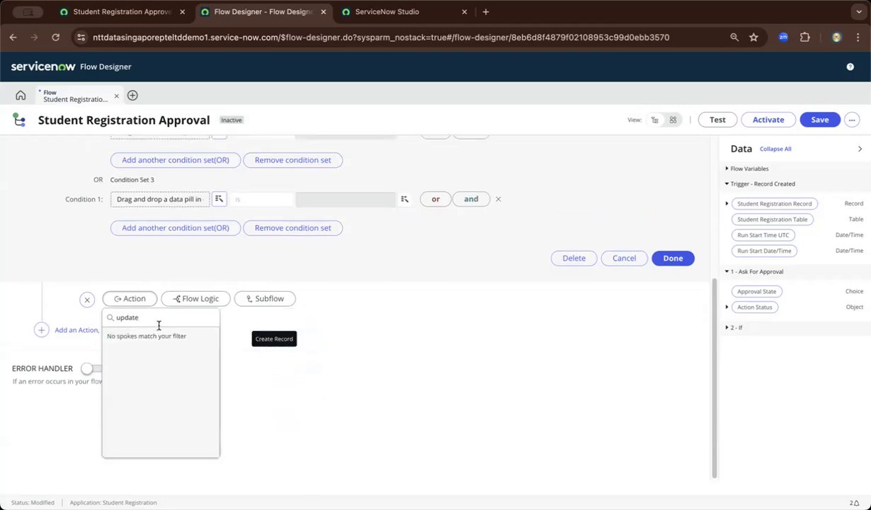
left_click_drag(153, 318, 69, 321)
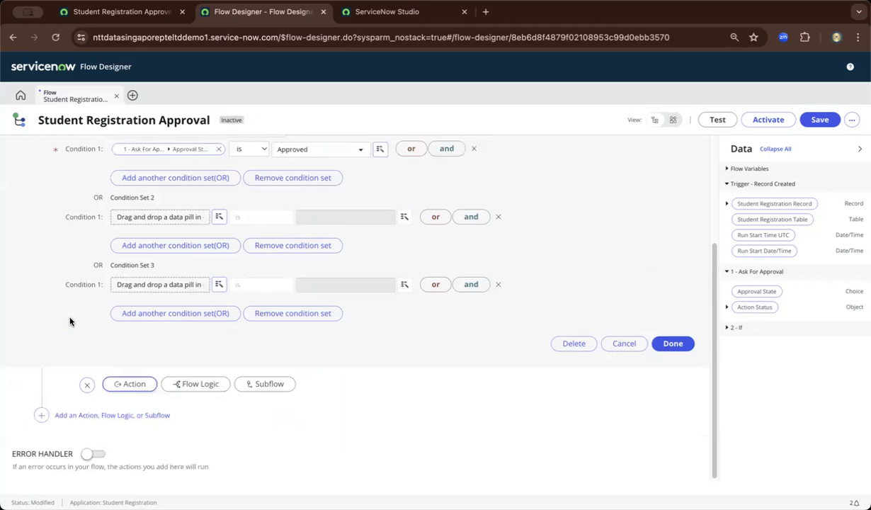
Step: Add the Update Record action from ServiceNow Core to the then branch of the If logic
left_click(127, 385)
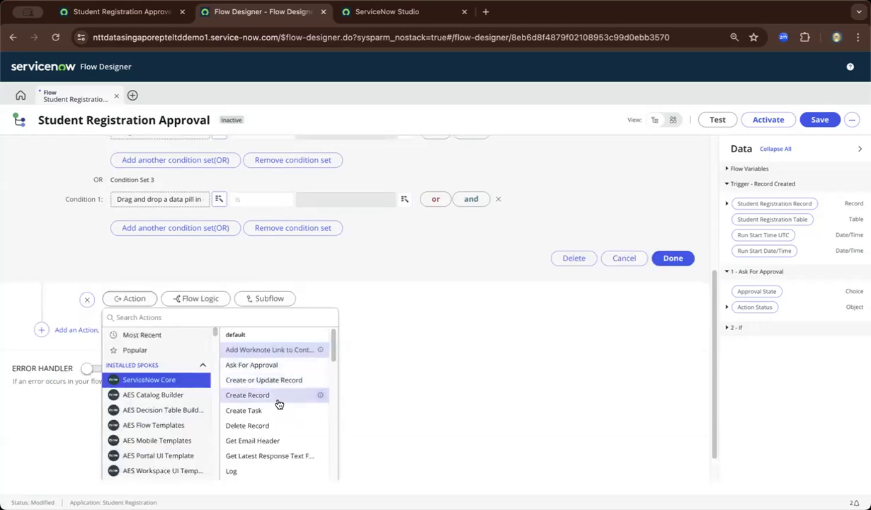
scroll(281, 407, "down", 2)
scroll(281, 412, "down", 4)
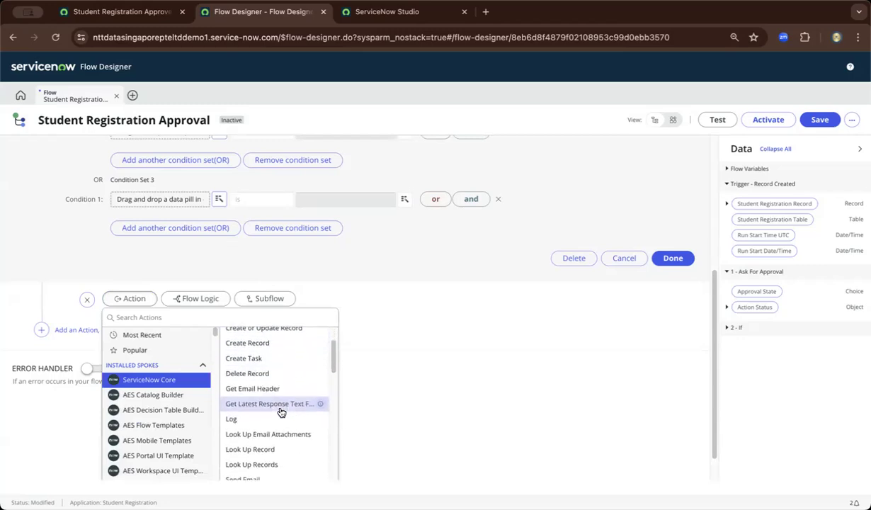
scroll(278, 414, "down", 3)
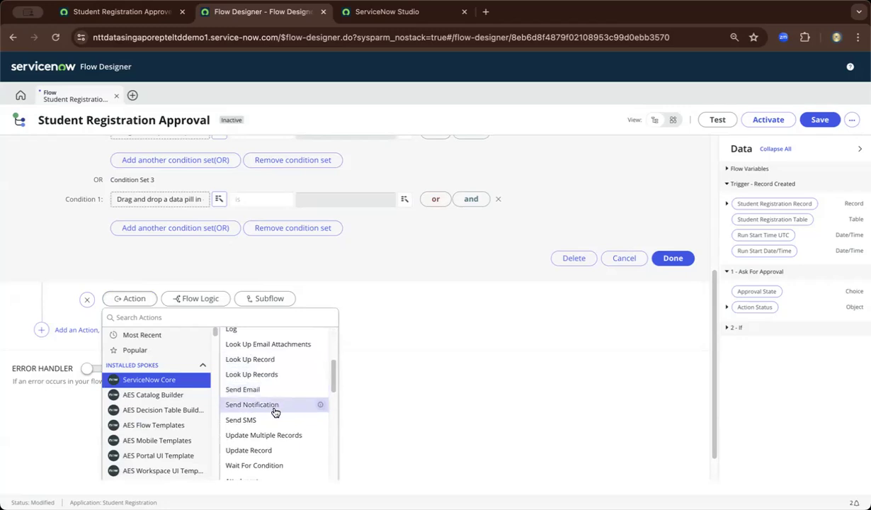
left_click(270, 445)
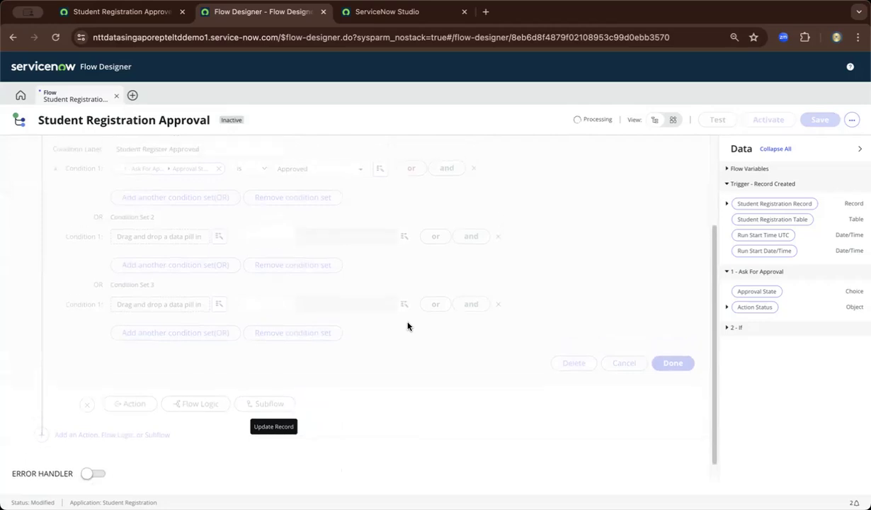
Step: Configure Update Record to set State to Closed Complete on the trigger's Student Registration Record, and save the flow
scroll(407, 325, "up", 4)
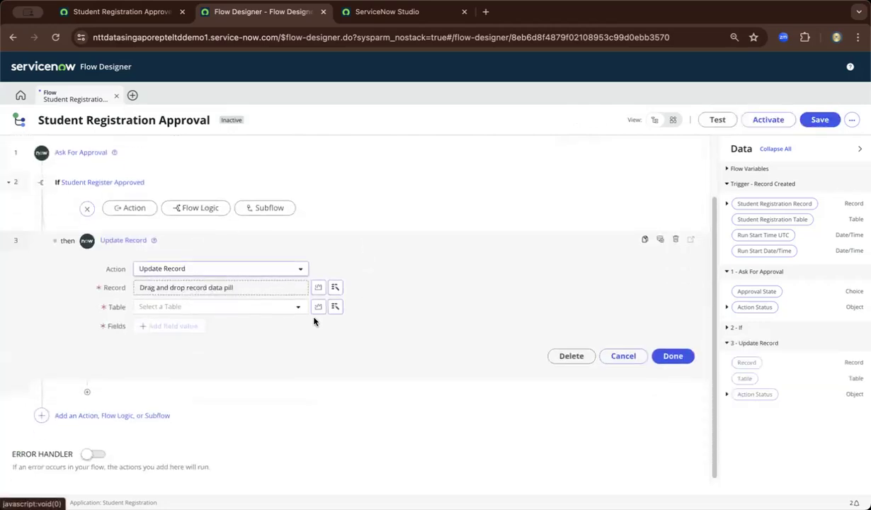
left_click_drag(774, 205, 188, 290)
left_click(168, 325)
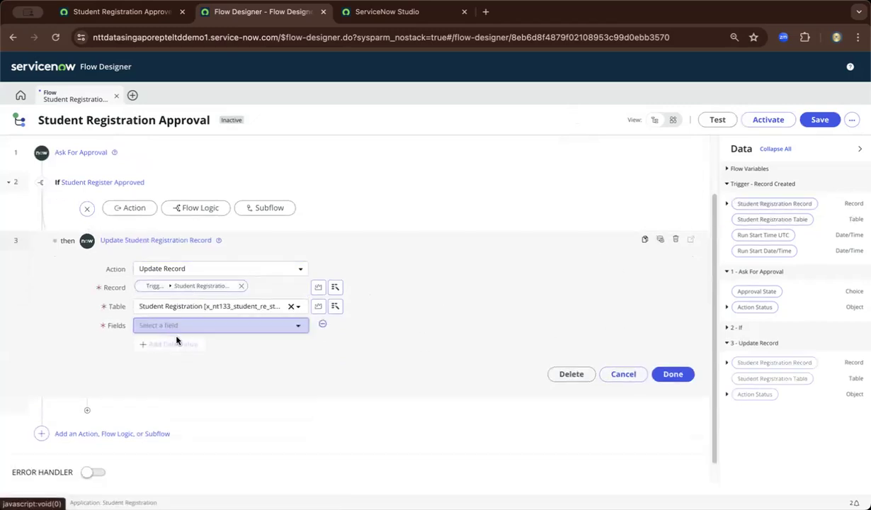
left_click(219, 325)
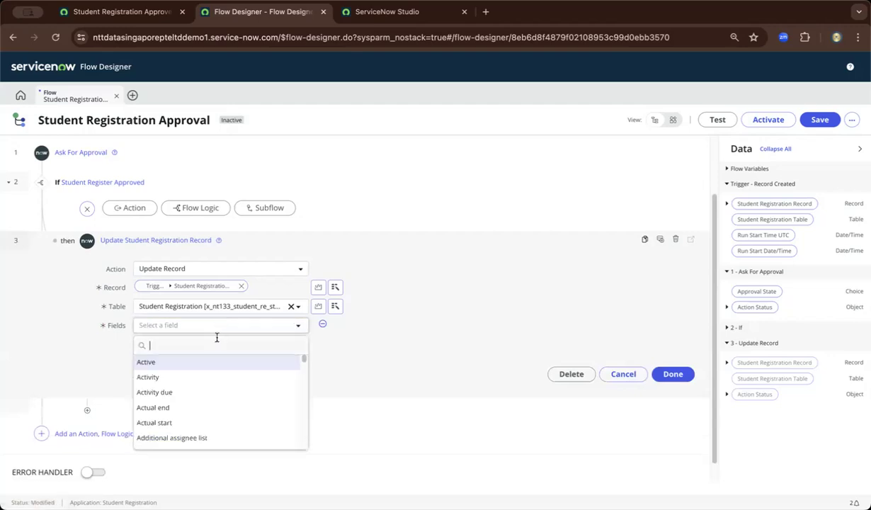
type("sta")
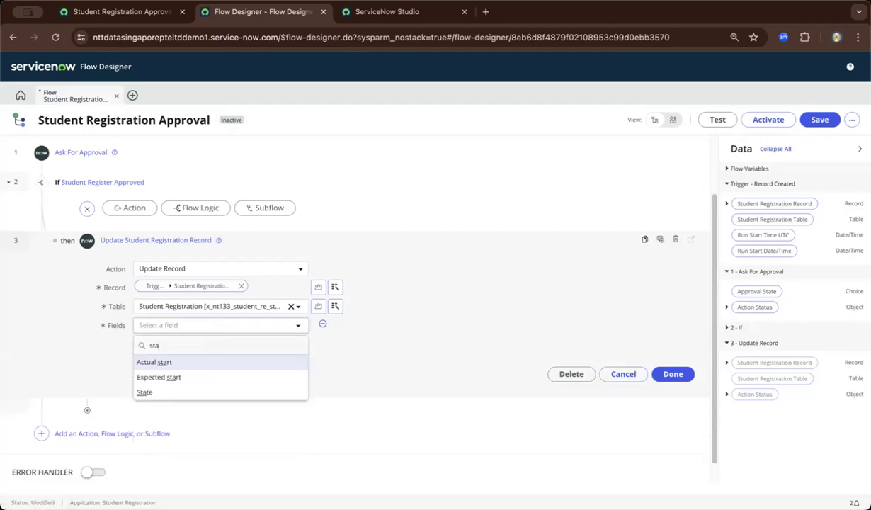
left_click(208, 391)
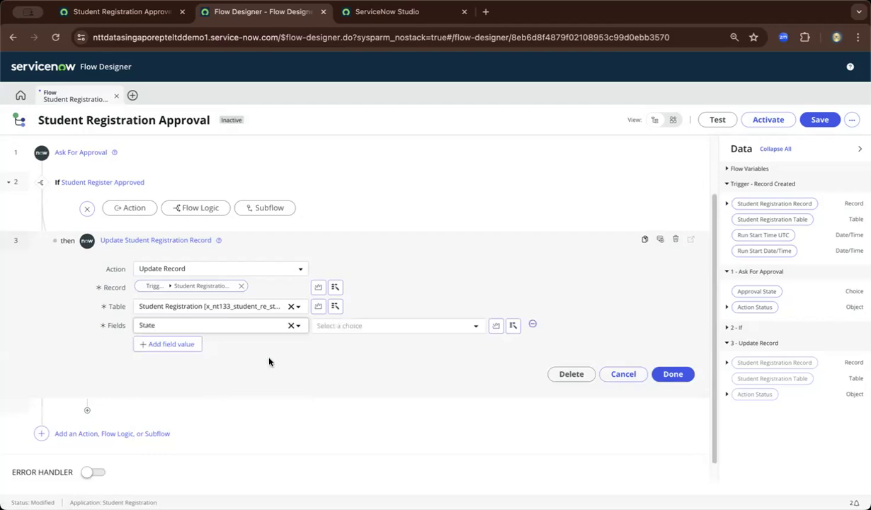
left_click(416, 331)
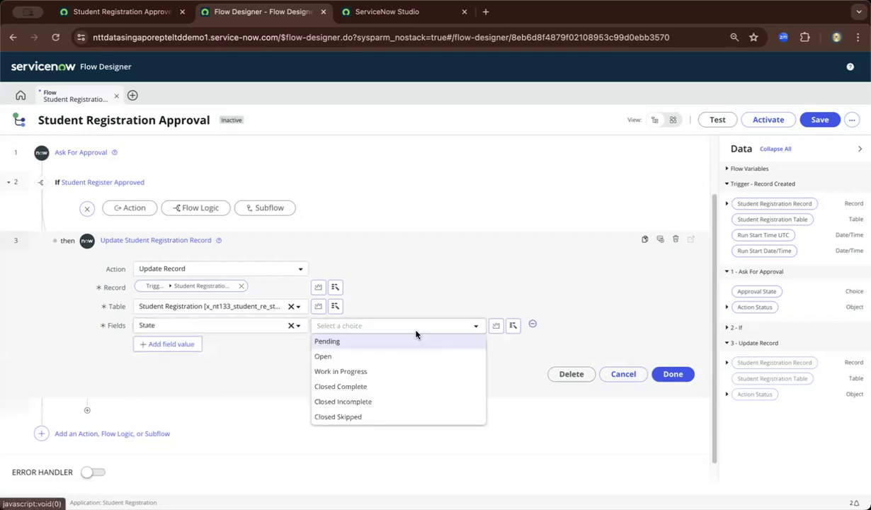
left_click(395, 387)
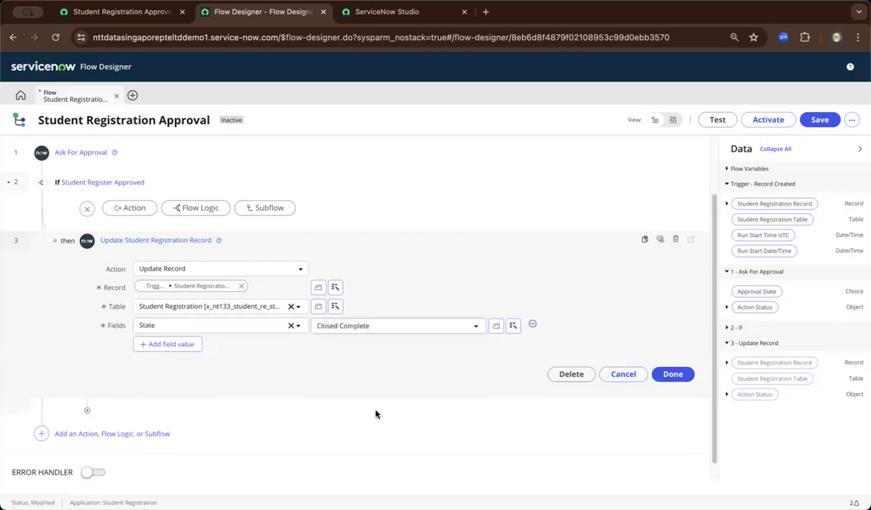
left_click(672, 374)
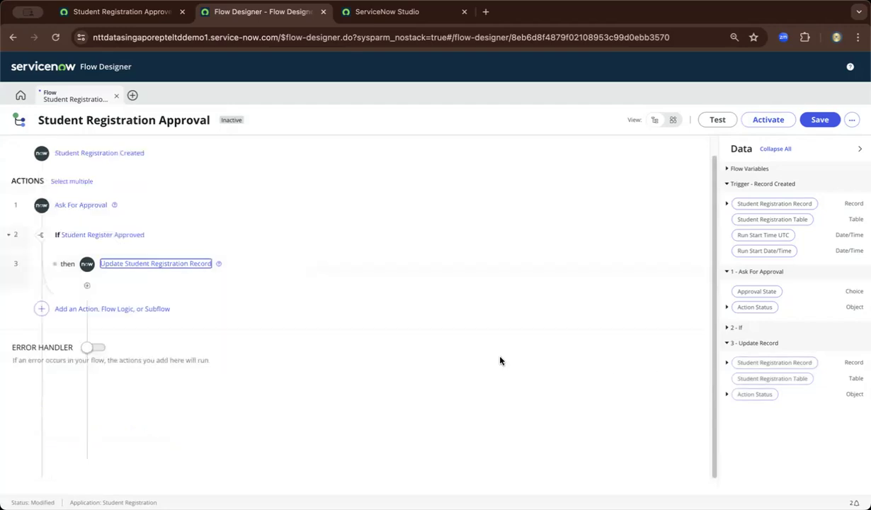
left_click(817, 119)
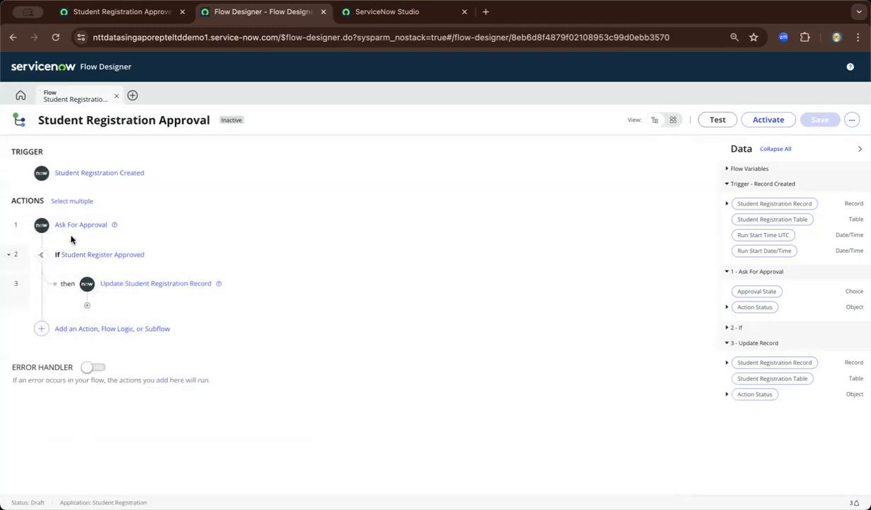
Step: Activate the Student Registration Approval flow and confirm the activation
left_click(766, 120)
left_click(525, 190)
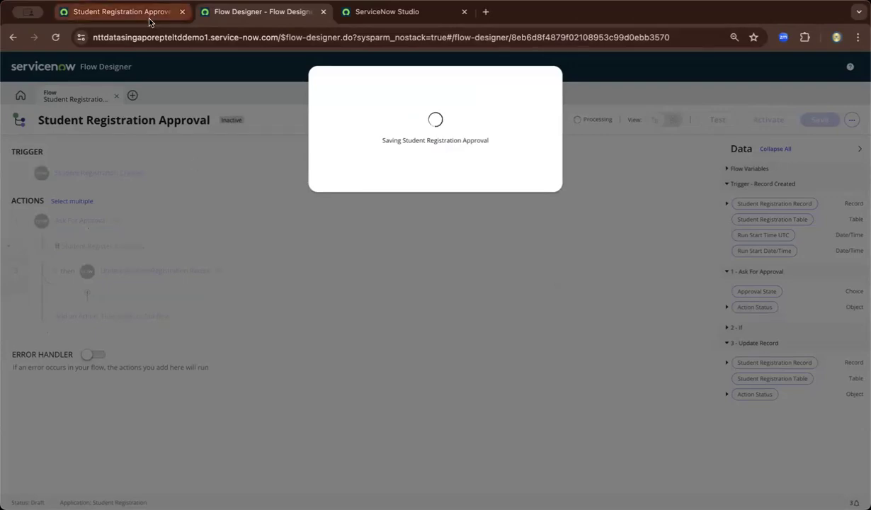
left_click(352, 15)
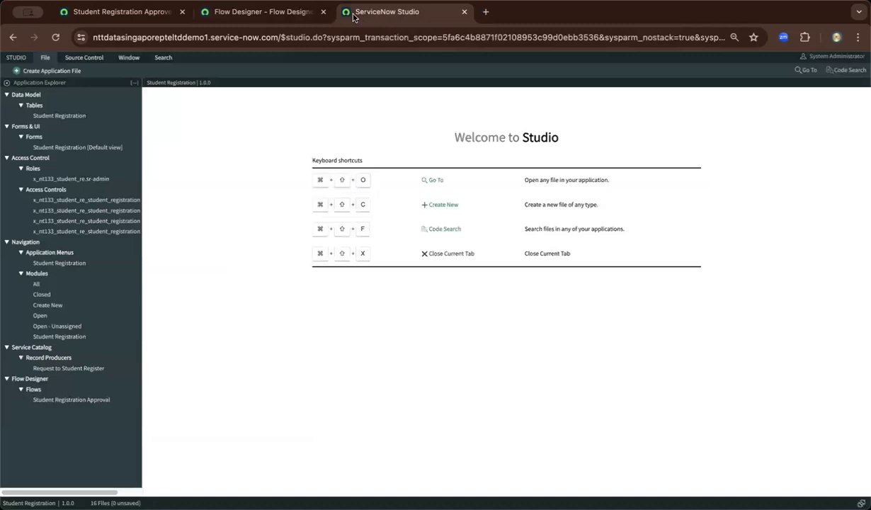
left_click(57, 38)
left_click(235, 13)
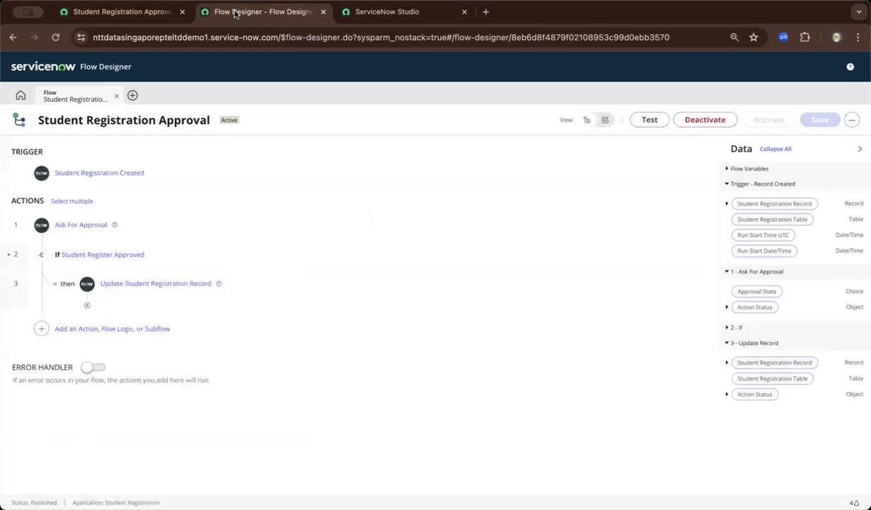
Step: Find the Student Registration modules with the filter "student", open the Open registrations list, and start a new record
left_click(78, 12)
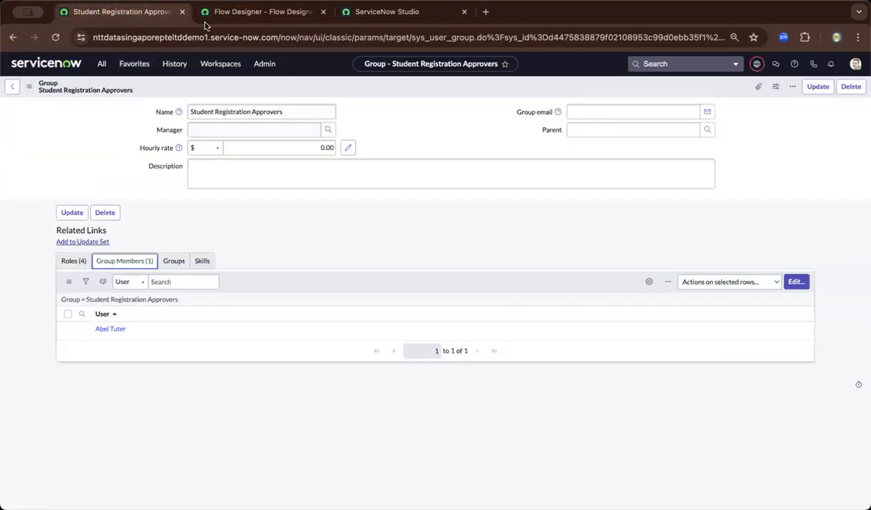
left_click(101, 63)
key("super+a")
type("student")
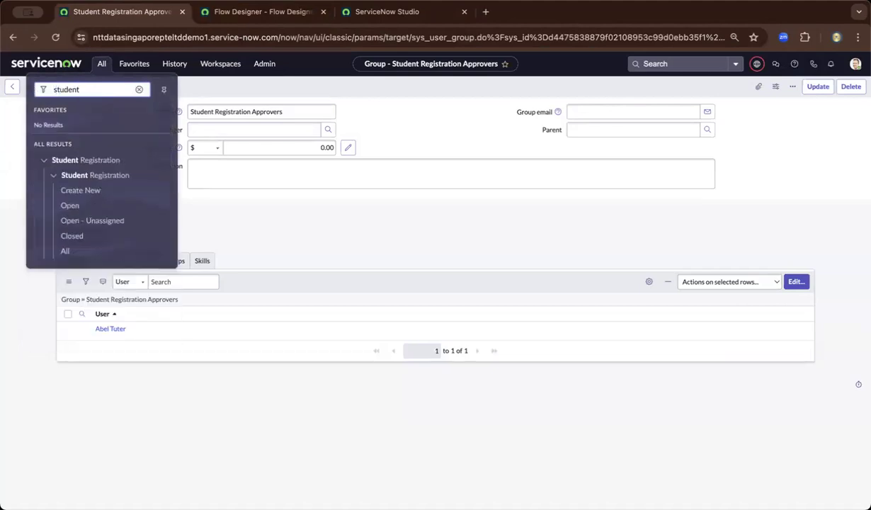
left_click(71, 206)
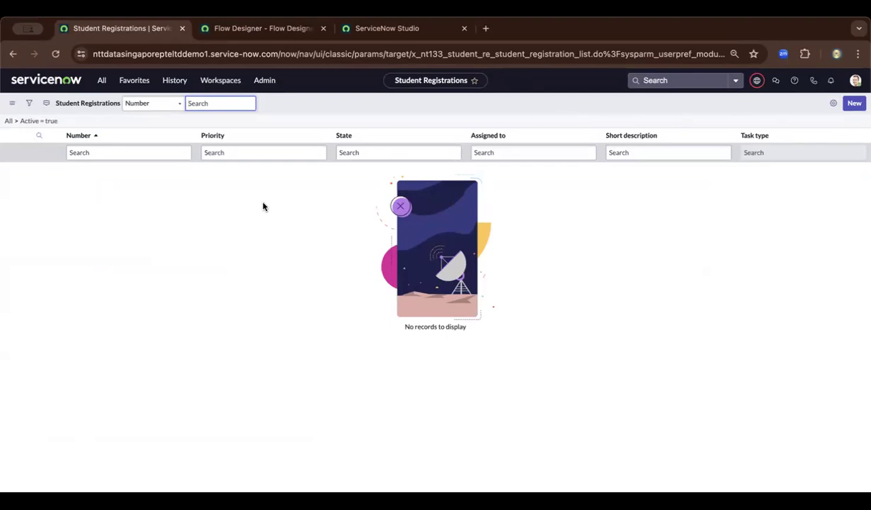
left_click(854, 103)
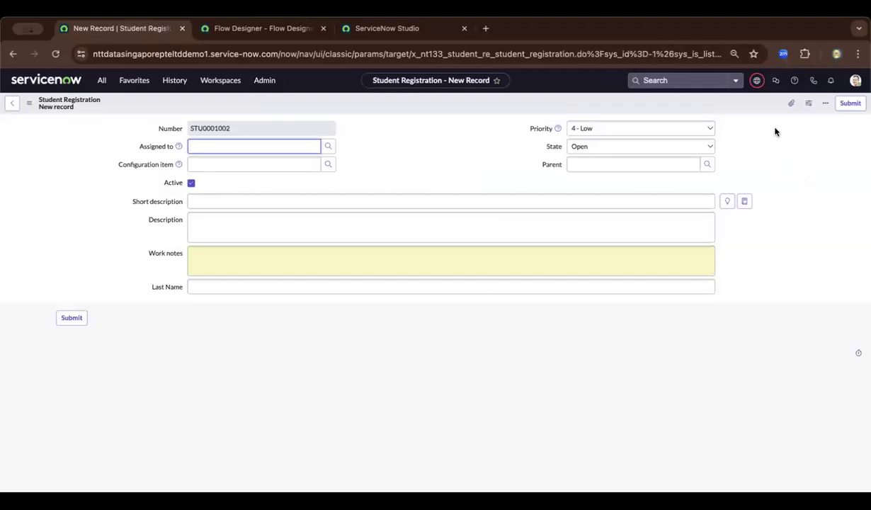
Step: Open the form layout configuration for the Student Registration form and add the First Name field to the selected fields
left_click(29, 104)
mouse_move(58, 125)
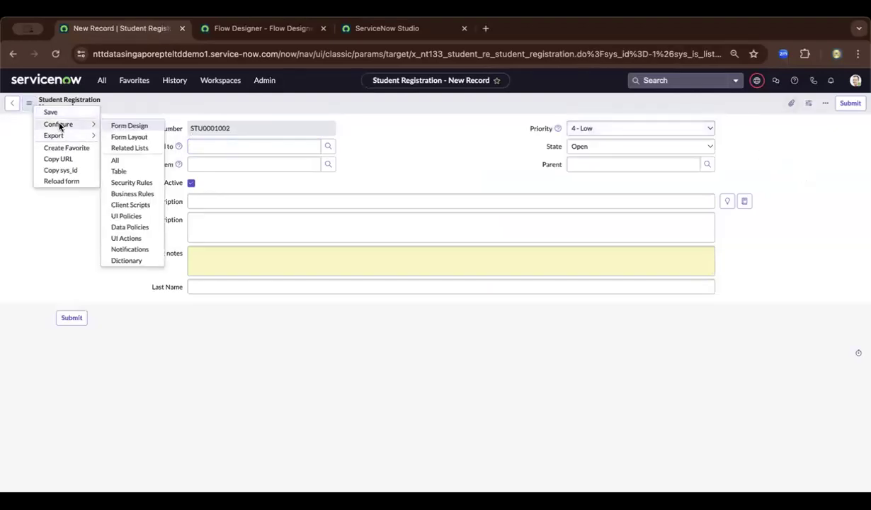
left_click(123, 136)
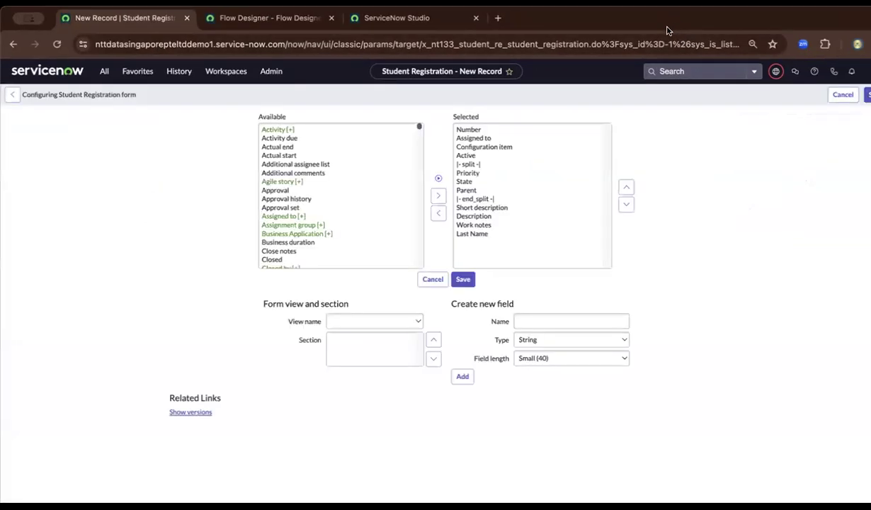
scroll(346, 224, "down", 4)
scroll(346, 225, "down", 6)
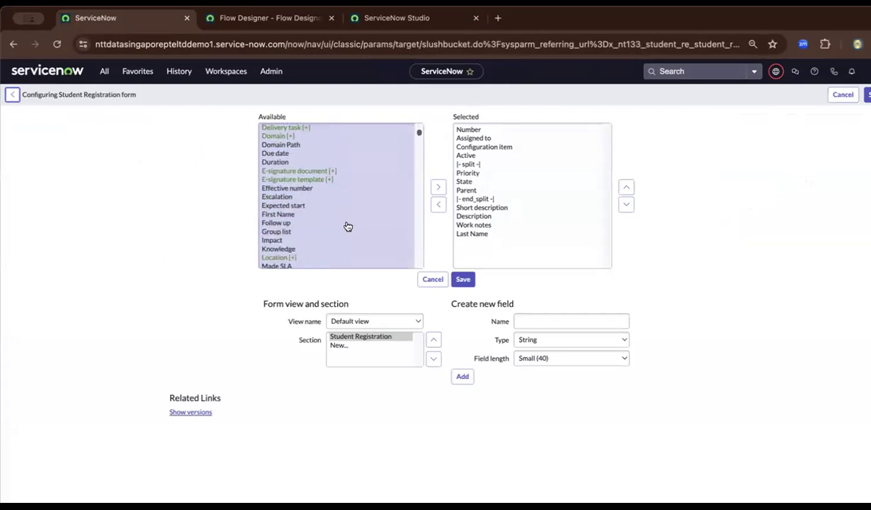
left_click(277, 189)
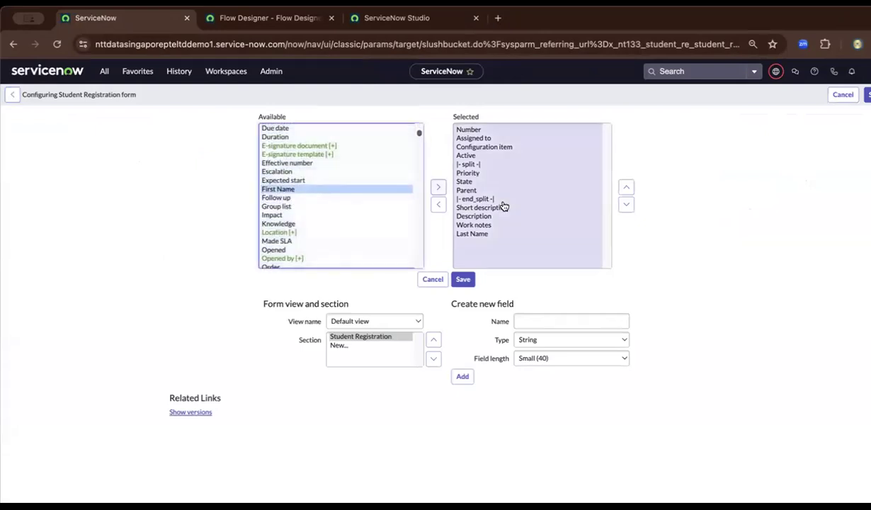
left_click(439, 188)
Step: Look through the available fields of the Student Registration form for further fields to add
scroll(329, 206, "down", 4)
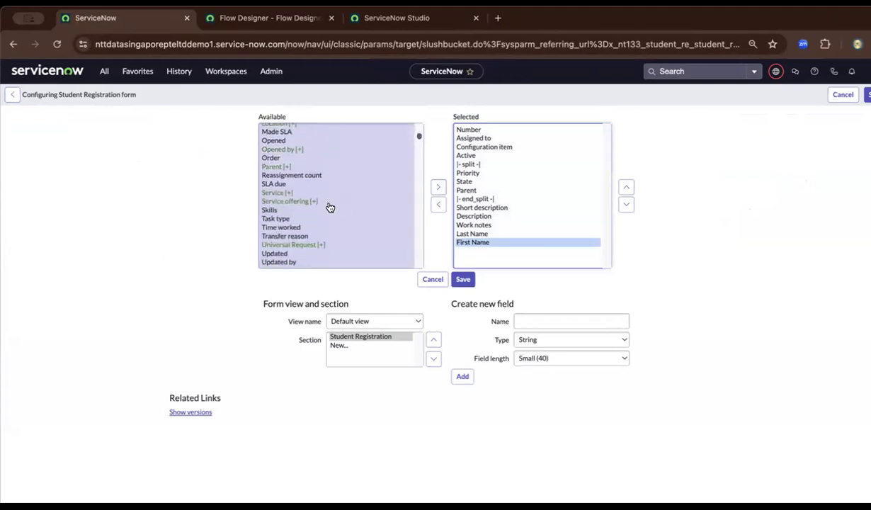
scroll(329, 206, "up", 3)
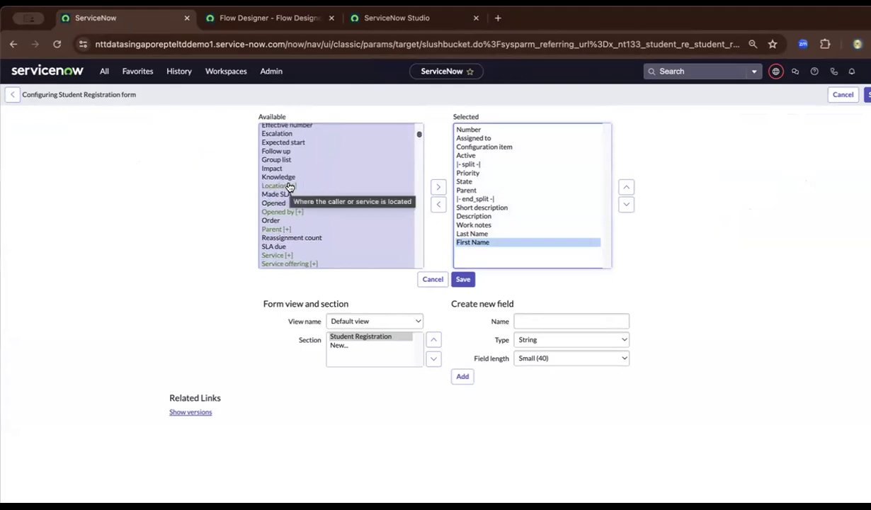
scroll(294, 180, "up", 4)
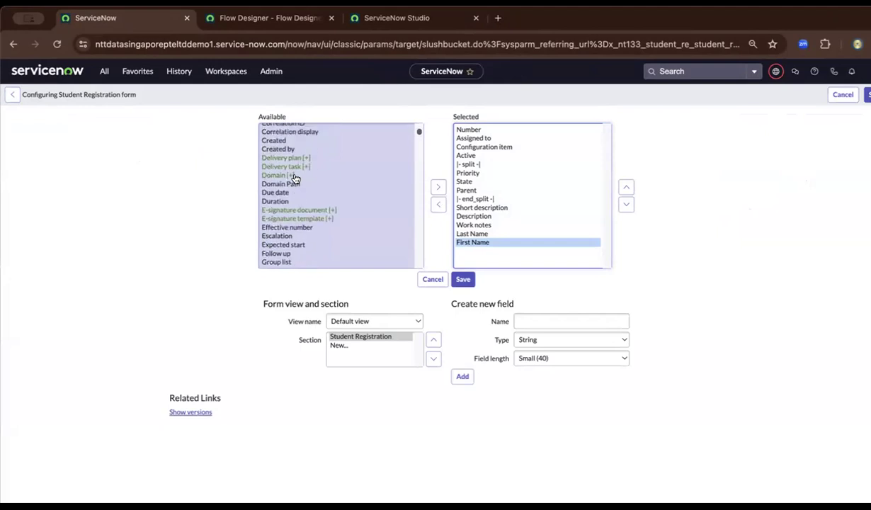
scroll(294, 180, "up", 5)
scroll(295, 180, "down", 4)
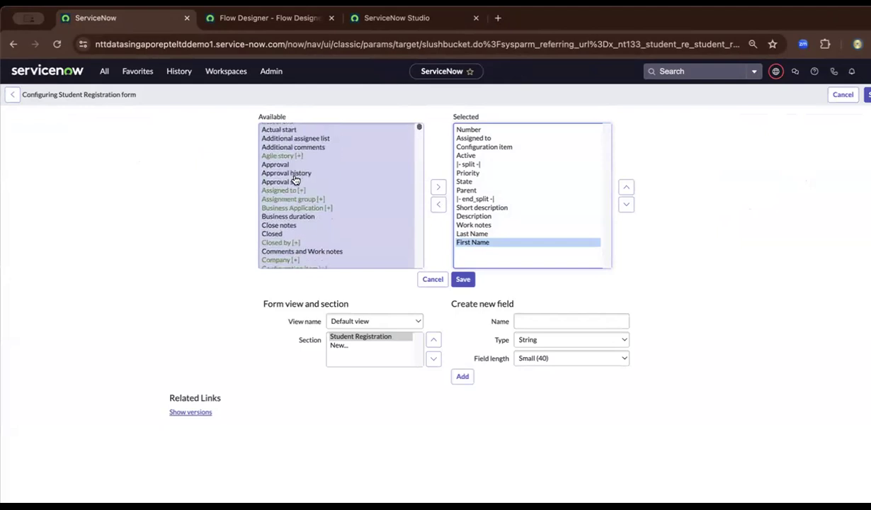
scroll(295, 180, "down", 4)
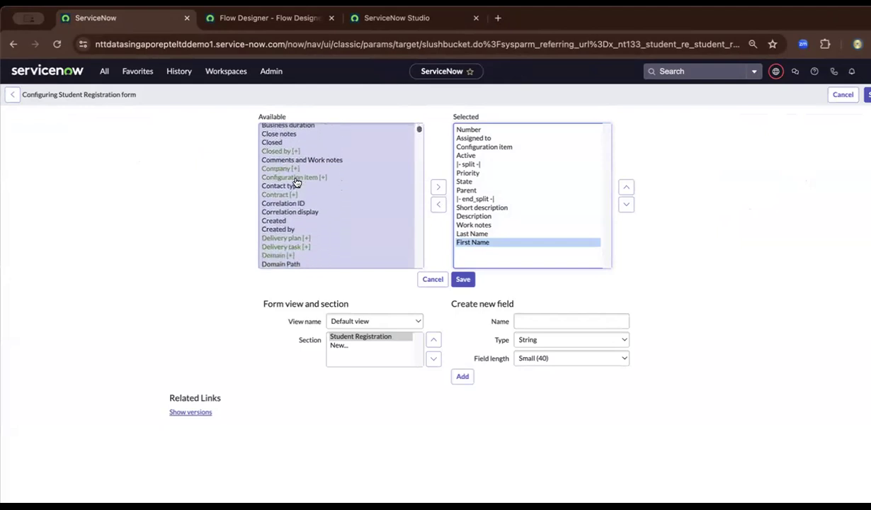
scroll(296, 183, "down", 4)
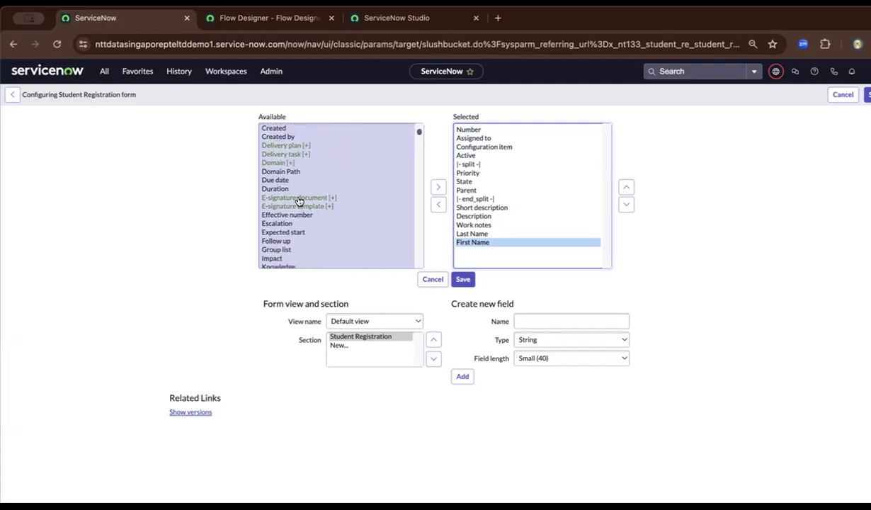
scroll(298, 204, "down", 3)
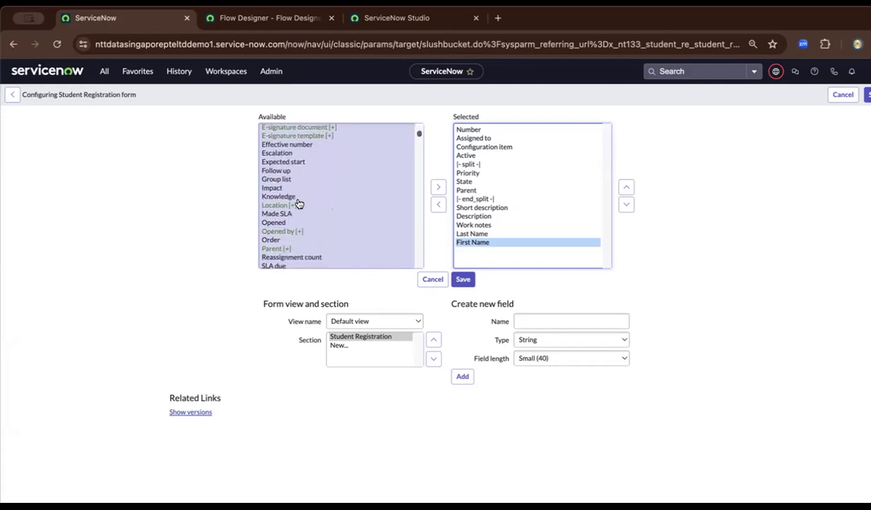
scroll(298, 204, "down", 6)
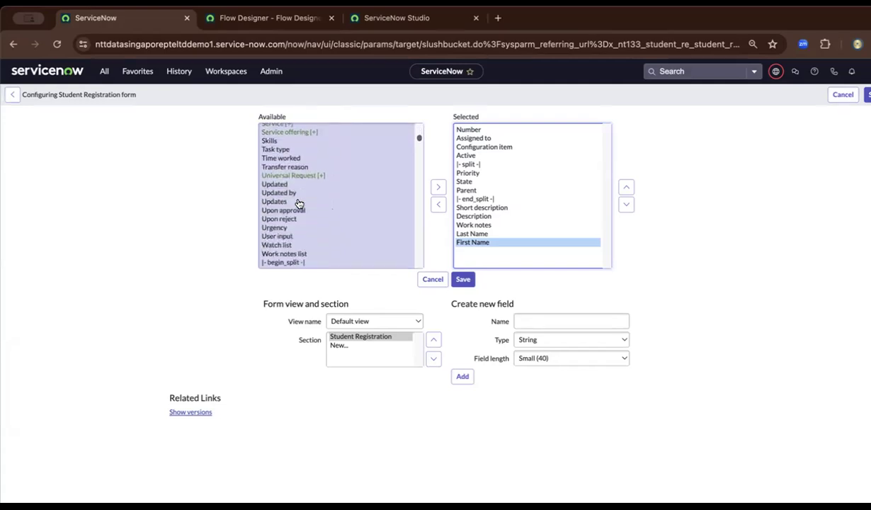
scroll(298, 204, "down", 10)
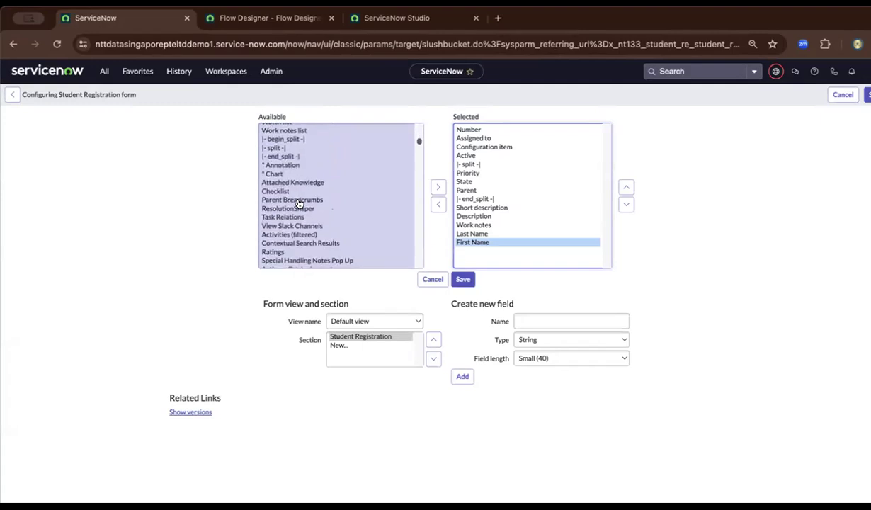
scroll(303, 204, "up", 4)
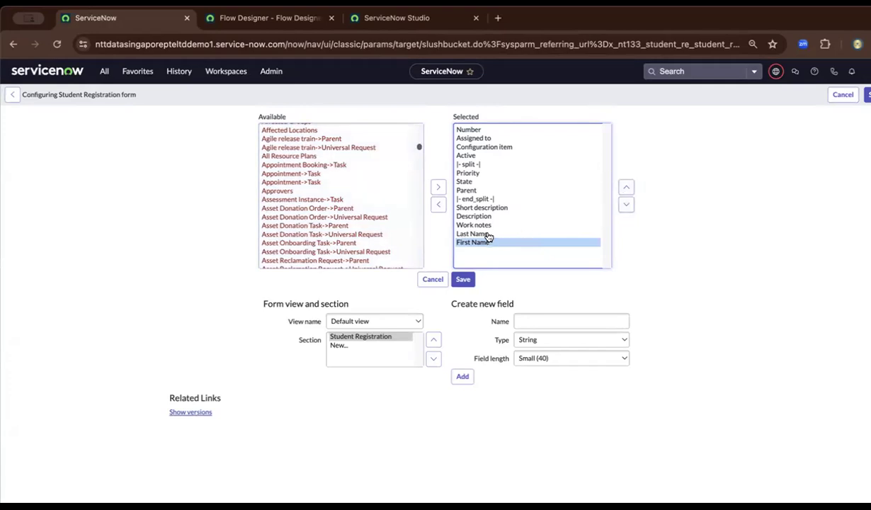
Step: Move the First Name and Last Name fields directly below Number, with First Name ahead of Last Name
left_click(473, 233, "shift")
left_click(626, 187)
left_click(626, 187)
left_click(626, 186)
left_click(626, 187)
left_click(626, 187)
left_click(626, 187)
left_click(626, 187)
left_click(626, 187)
left_click(626, 187)
left_click(626, 187)
left_click(625, 187)
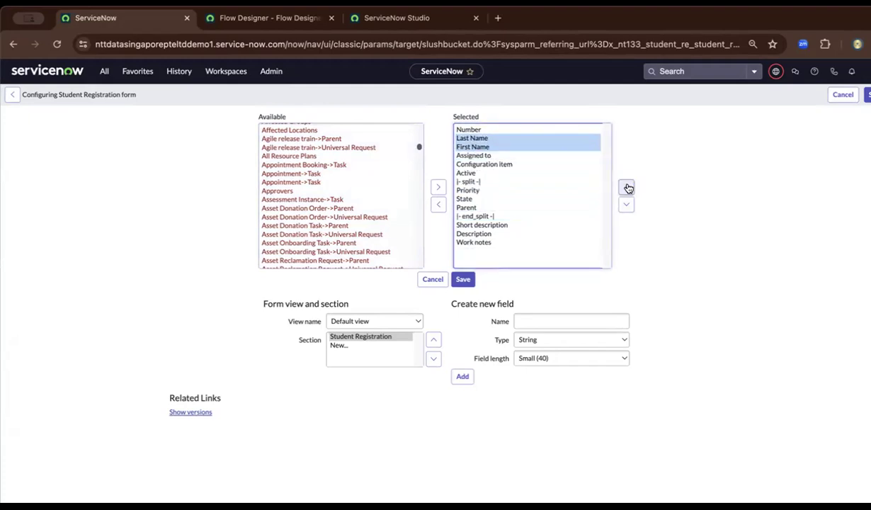
left_click(483, 138)
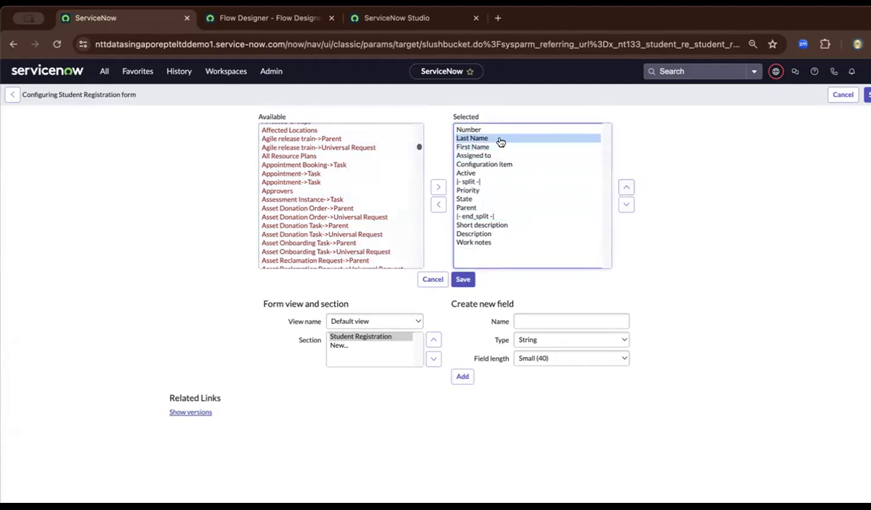
left_click(627, 204)
Step: Remove Configuration item from the selected form fields and save the Student Registration form layout
left_click(492, 155)
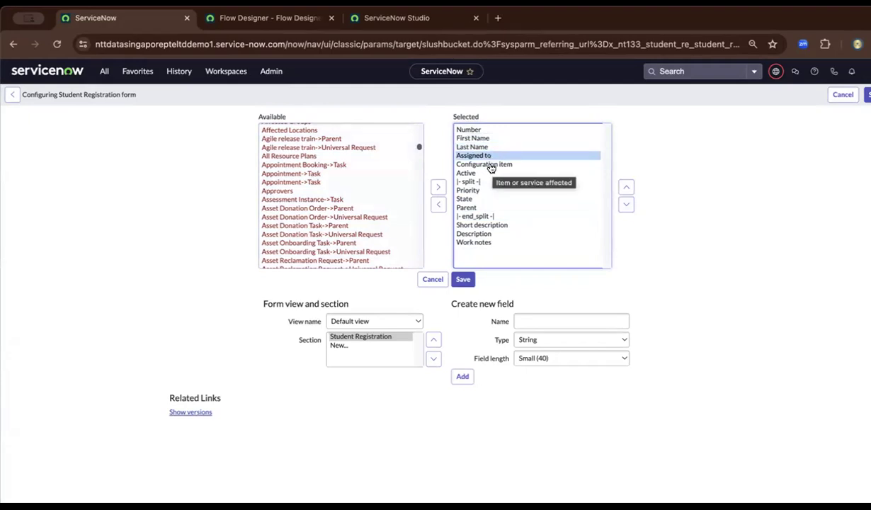
left_click(490, 164)
left_click(438, 205)
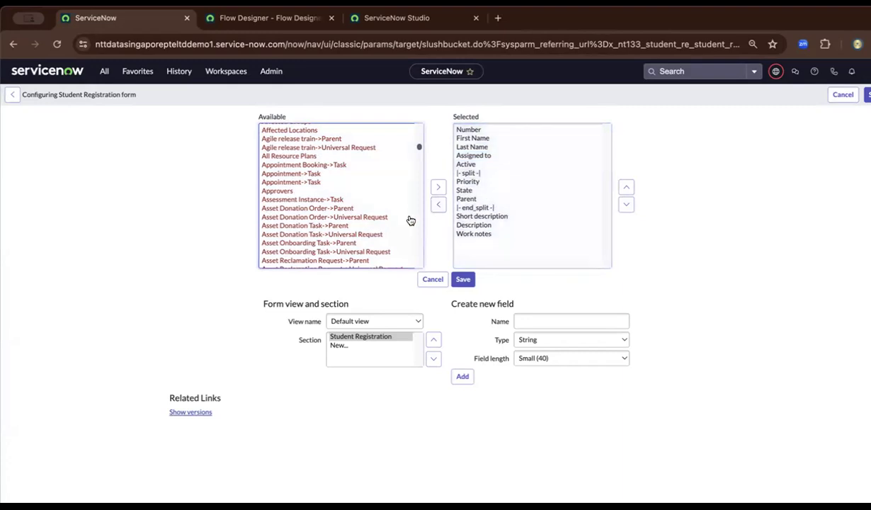
left_click(472, 225)
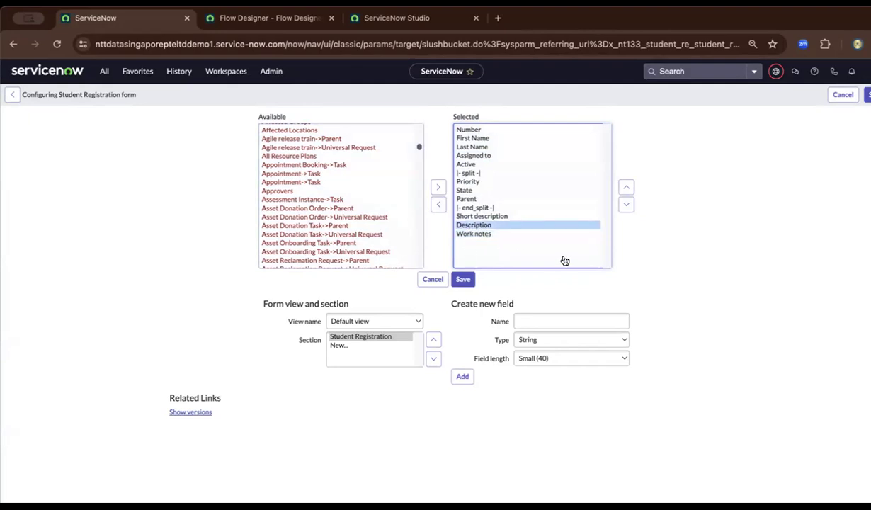
left_click(545, 317)
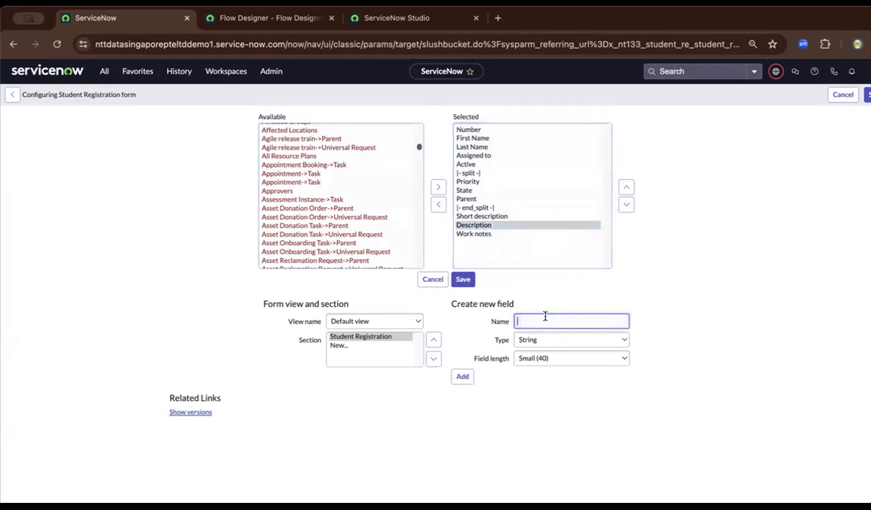
left_click(684, 270)
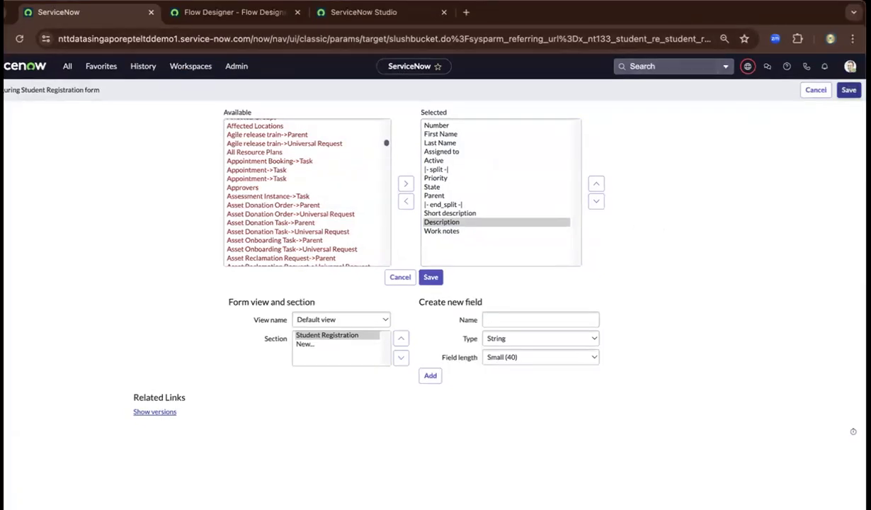
left_click(851, 91)
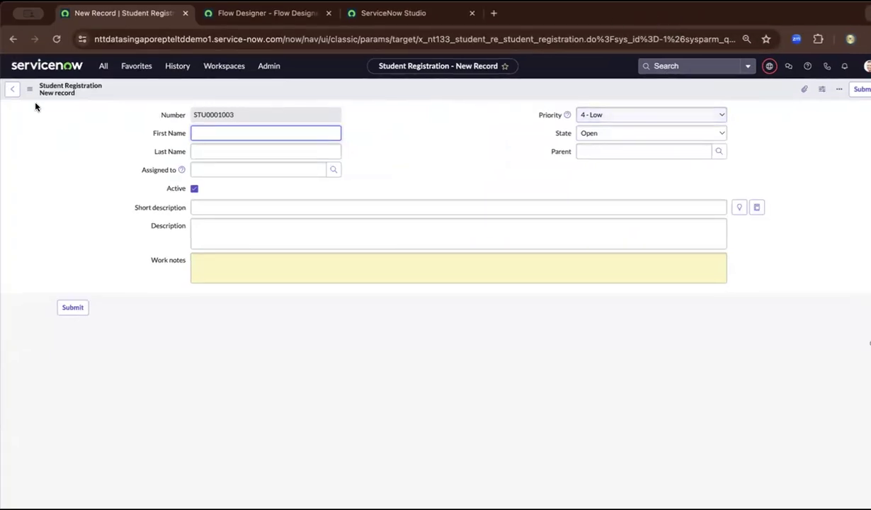
left_click(116, 91)
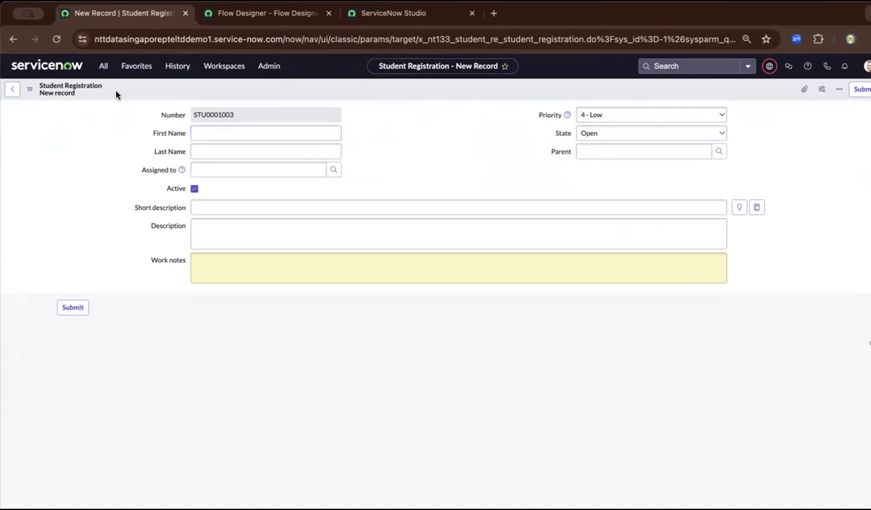
Step: Find the Service Portal portals list through the application navigator and open the Employee Center Demo portal record
left_click(104, 66)
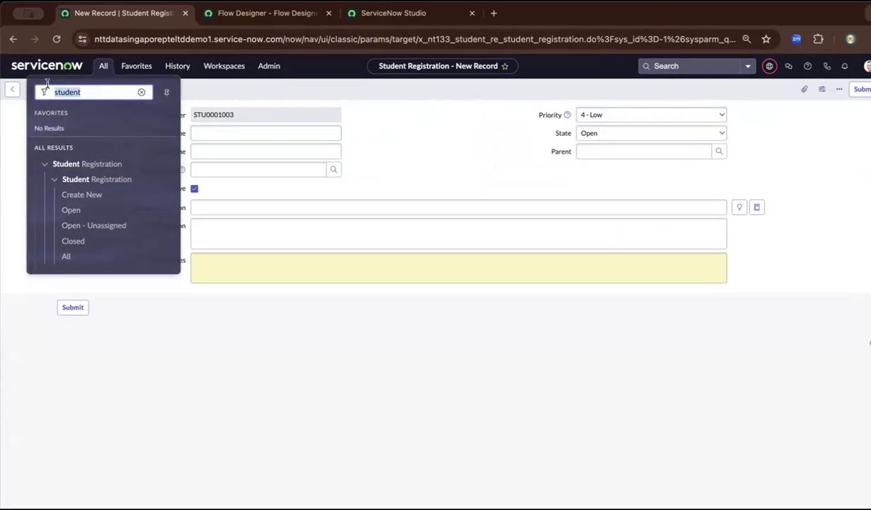
type("portc")
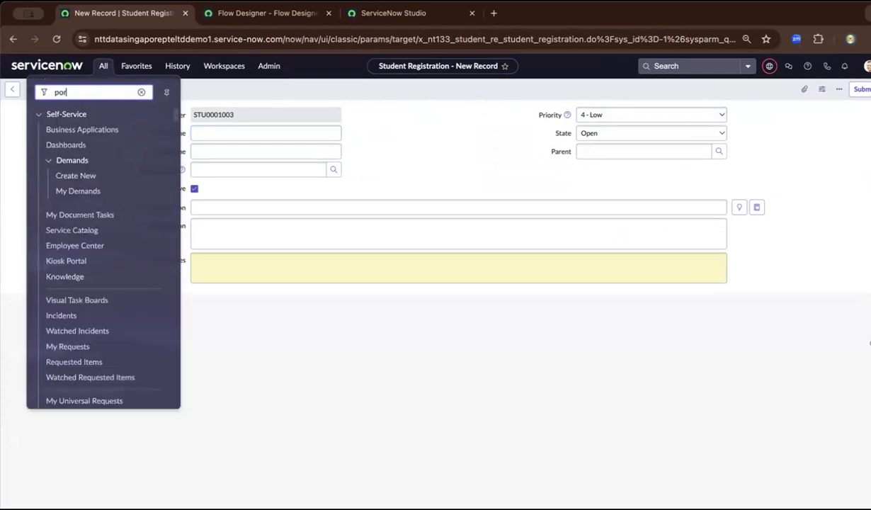
key("BackSpace")
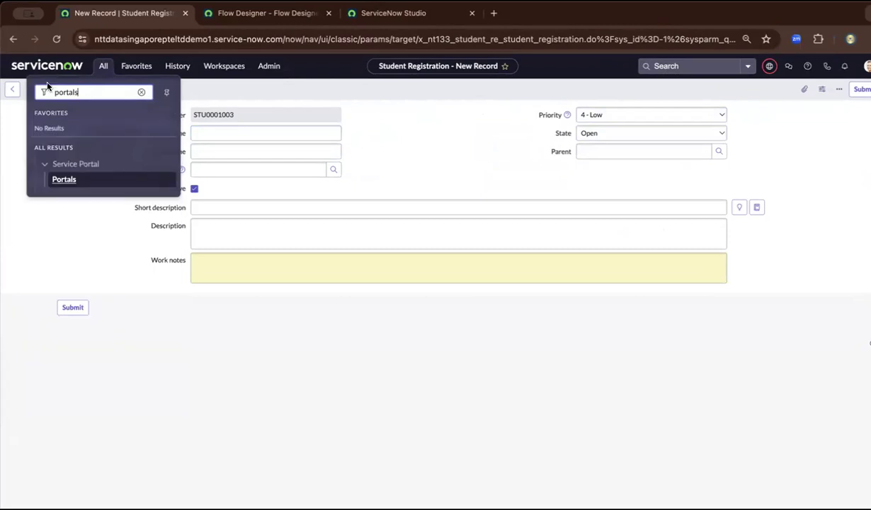
left_click(59, 178)
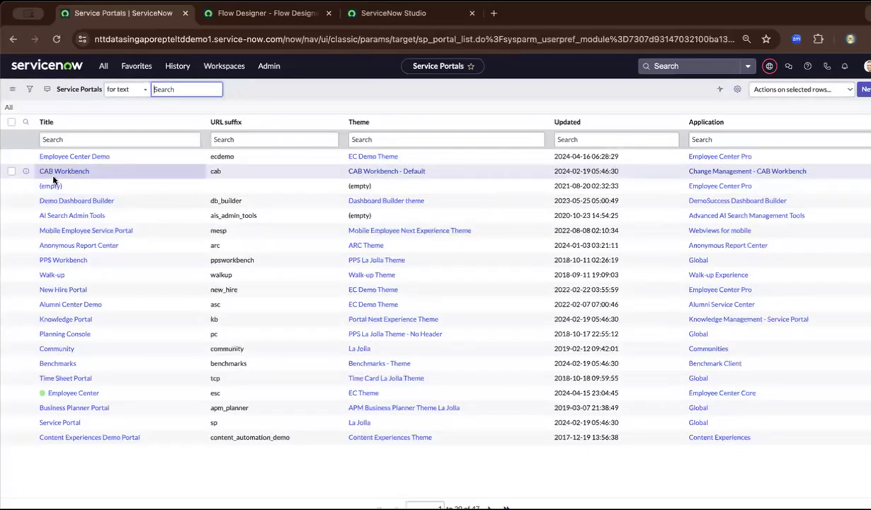
left_click(103, 138)
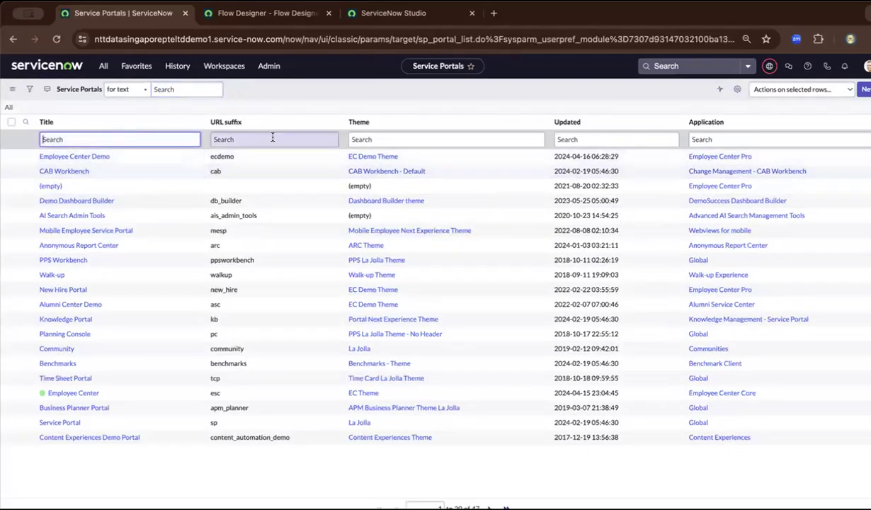
left_click(64, 156)
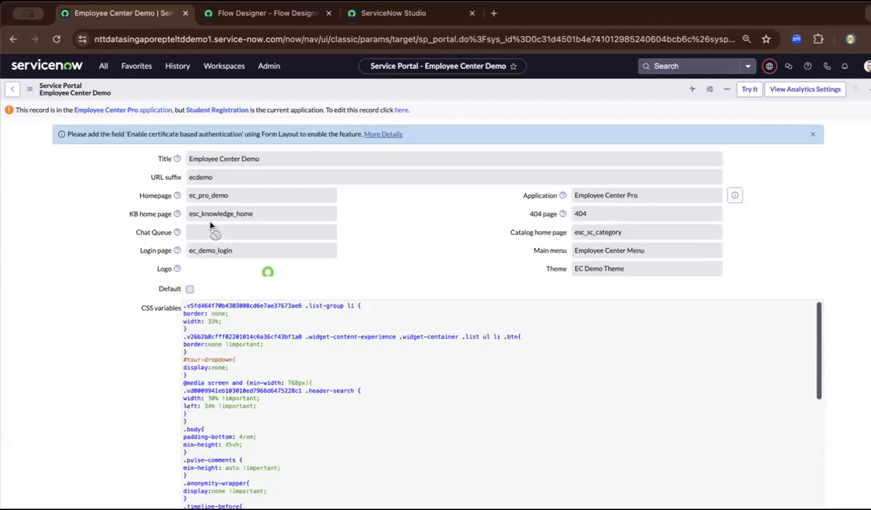
Step: Review the Employee Center Demo record's general settings, CSS variables, AI Search section and related lists
scroll(210, 226, "down", 10)
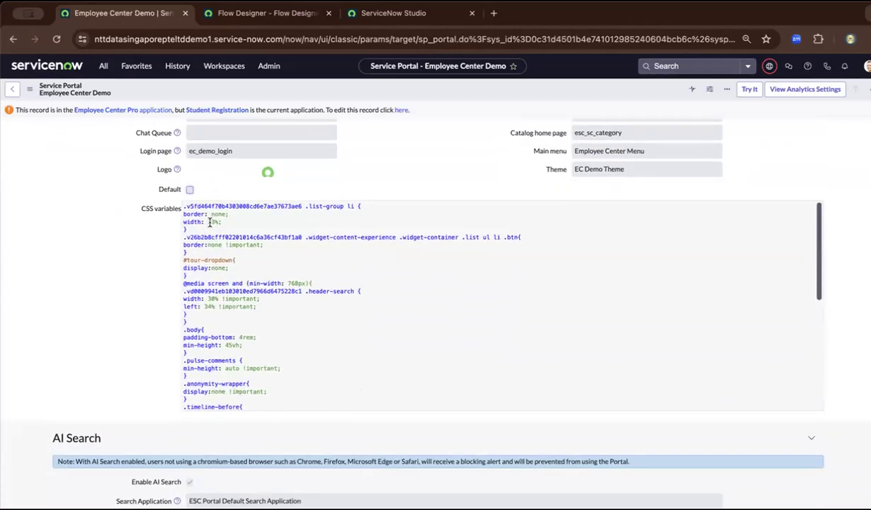
scroll(64, 274, "down", 5)
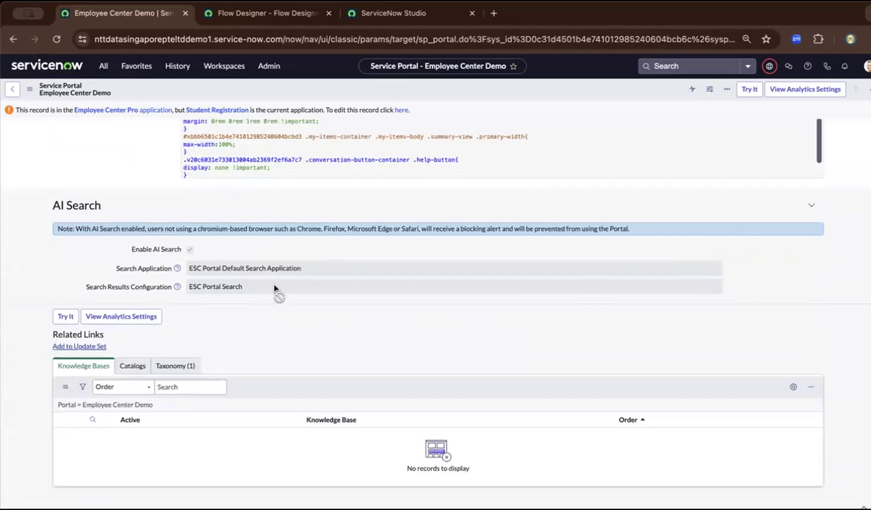
scroll(274, 286, "up", 3)
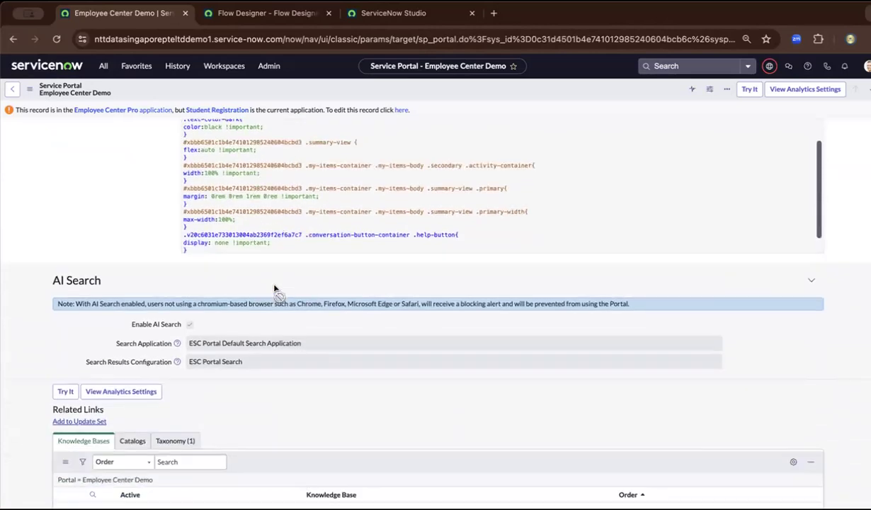
scroll(128, 269, "down", 3)
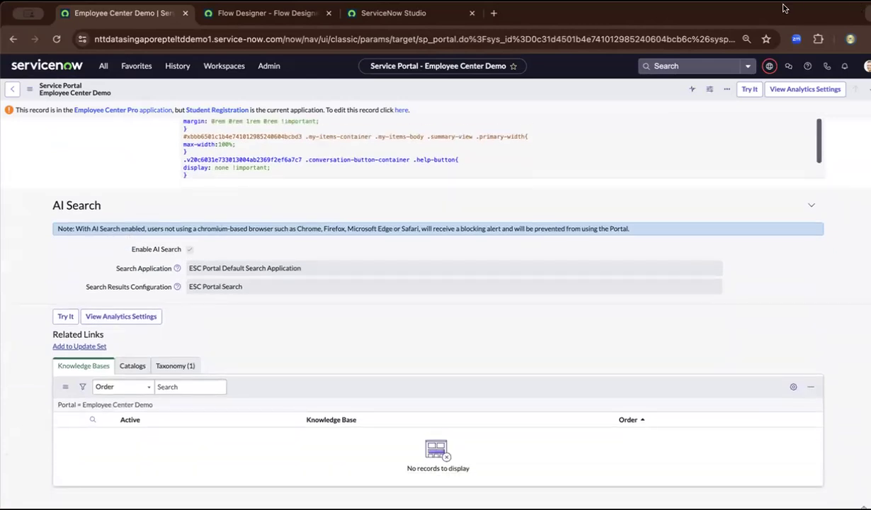
scroll(665, 292, "up", 4)
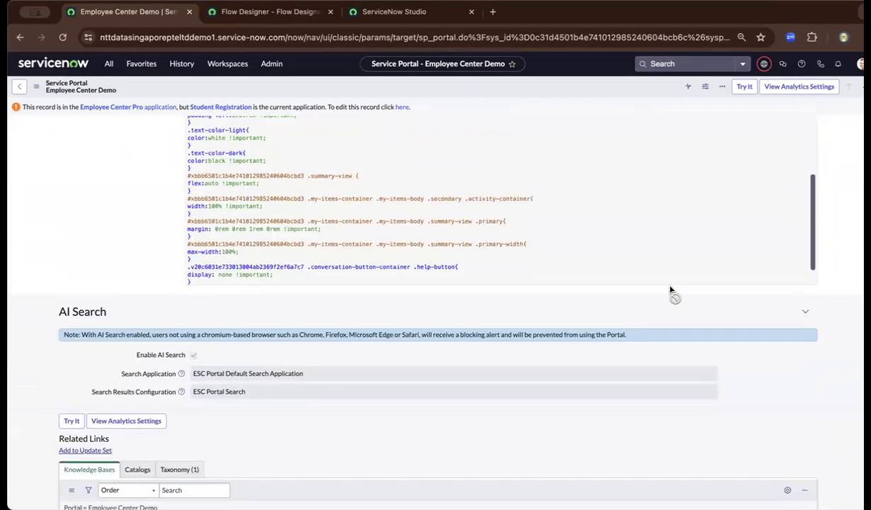
scroll(670, 290, "up", 6)
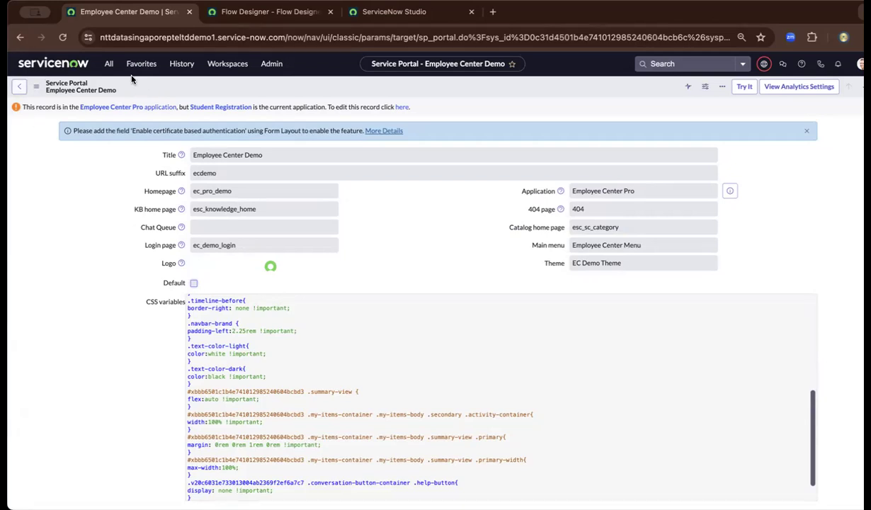
Step: Search the application navigator for "pages" and open the Service Portal Pages list
left_click(109, 65)
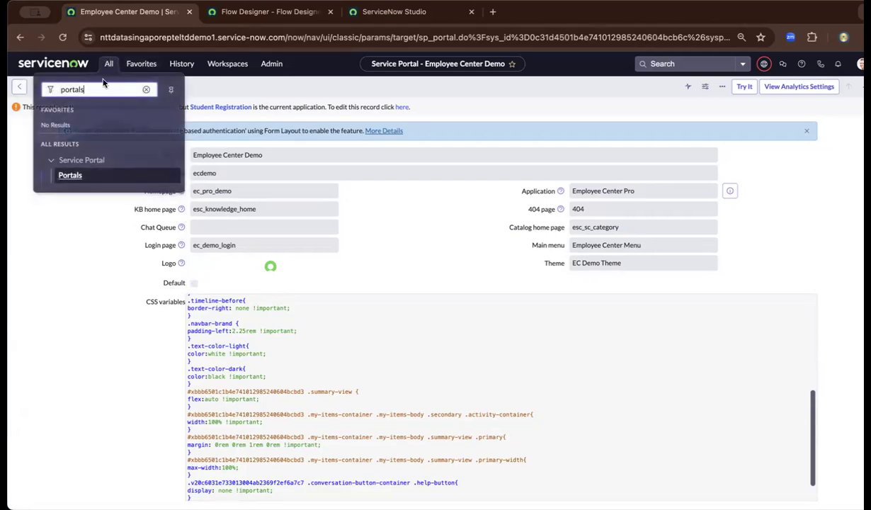
left_click_drag(93, 89, 27, 92)
type("pages")
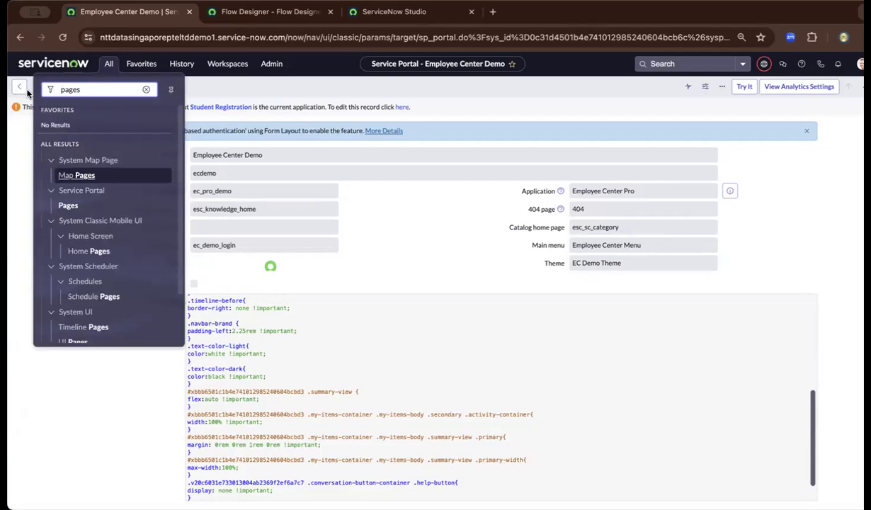
left_click(85, 206)
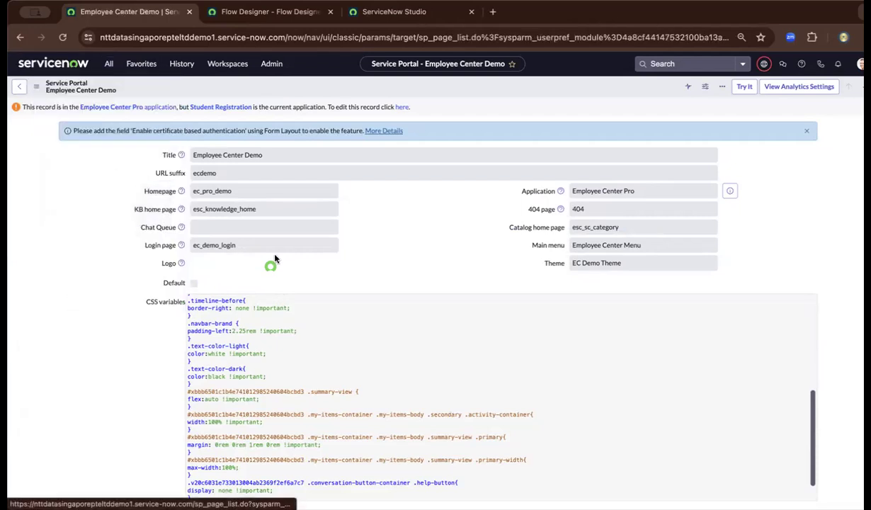
Step: Filter the Pages list by IDs containing "approver"
left_click(231, 137)
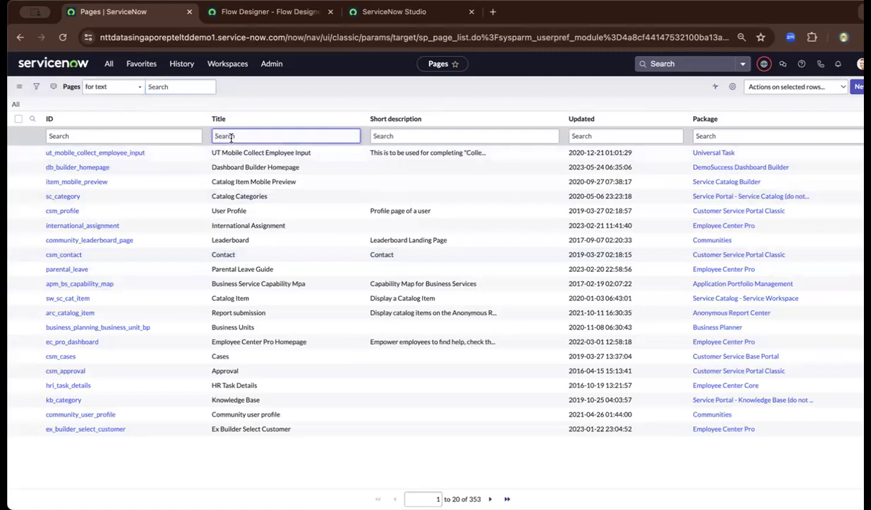
left_click(152, 139)
type("*")
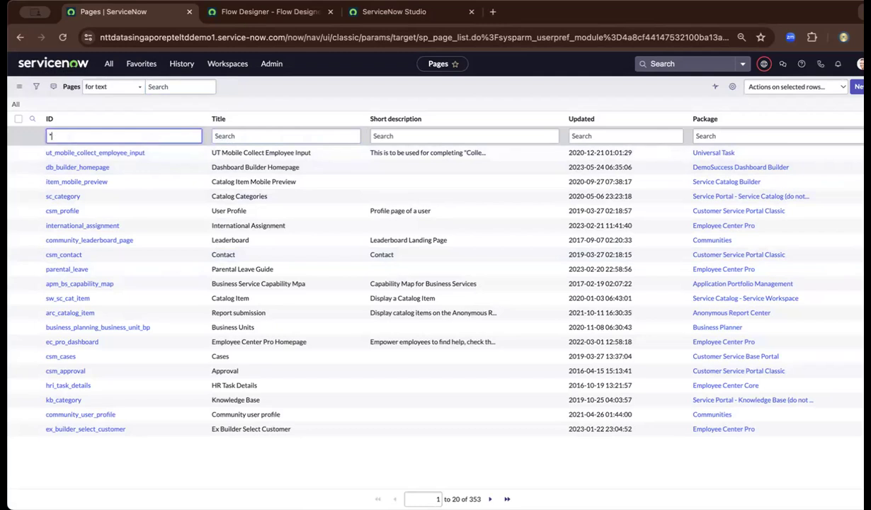
type("approver")
key("Return")
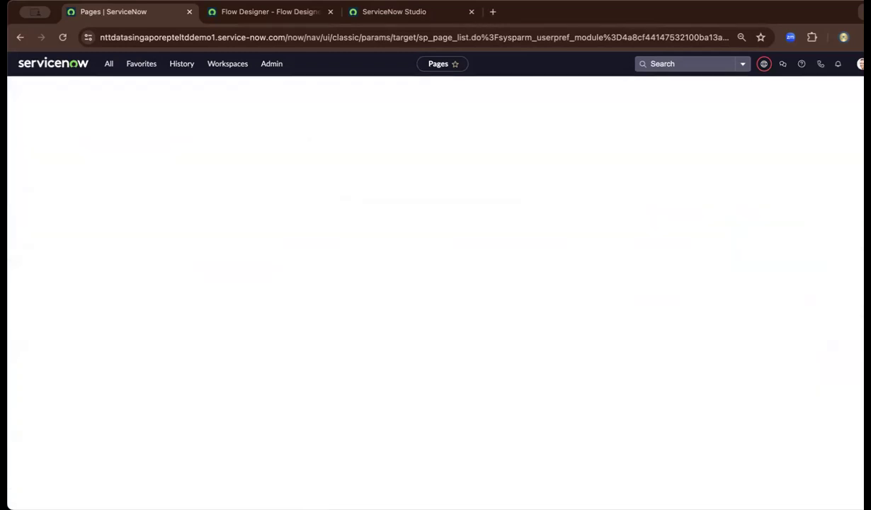
Step: Change the ID filter to "*approval" and open the approval page record titled Approval Form
left_click(136, 137)
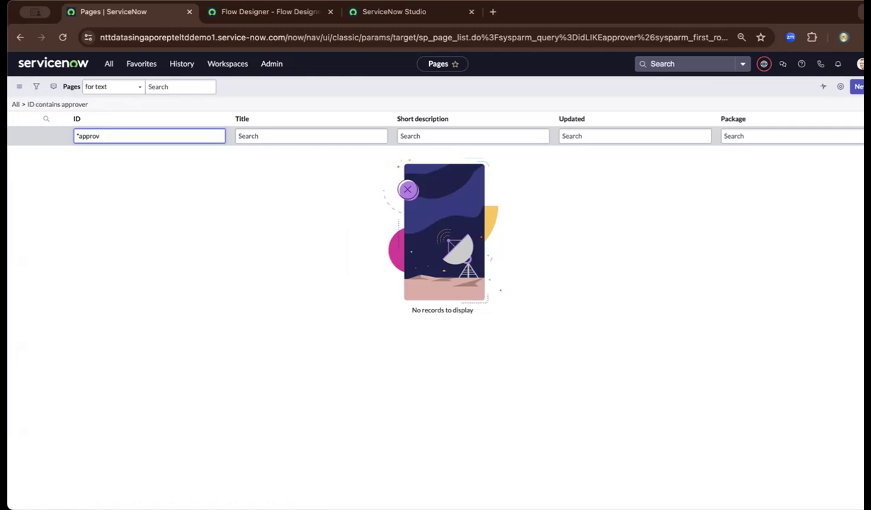
type("al")
key("Return")
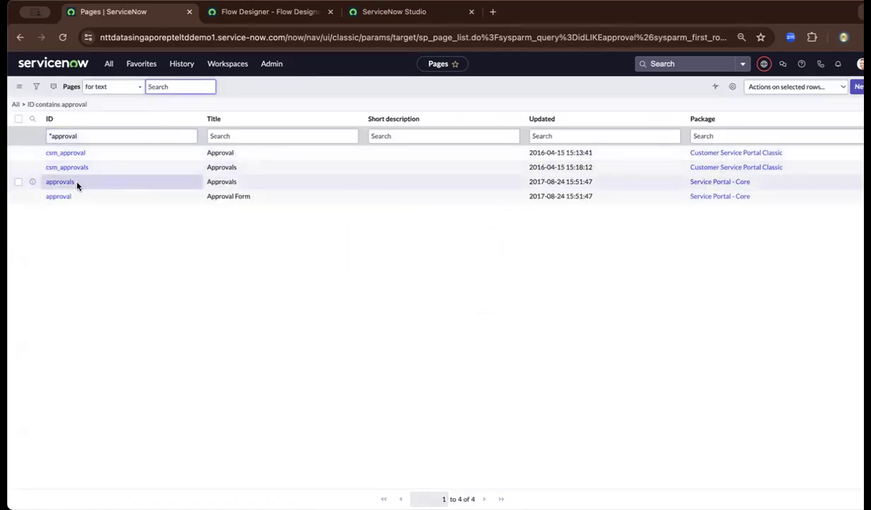
left_click(58, 196)
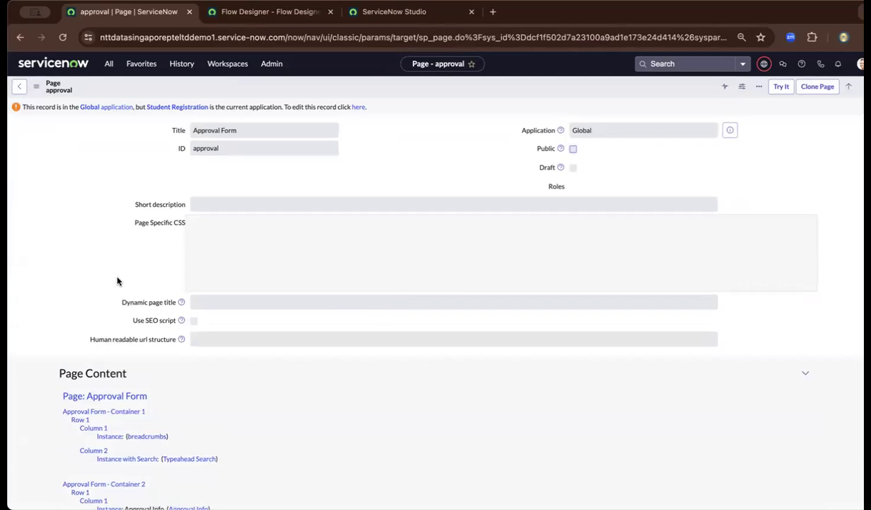
Step: Examine the Approval Form page's containers and widget instances, and open its Approval Info widget record
scroll(118, 281, "down", 3)
scroll(118, 281, "down", 3)
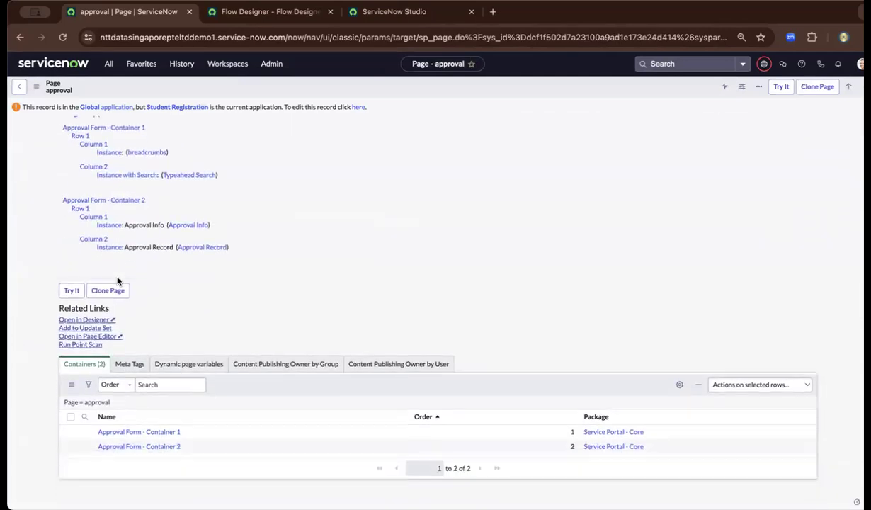
scroll(118, 281, "up", 5)
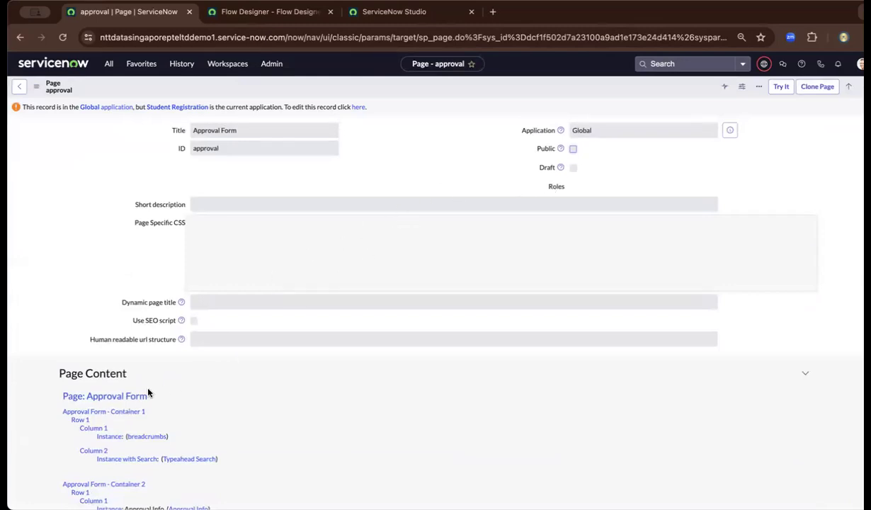
scroll(147, 373, "down", 2)
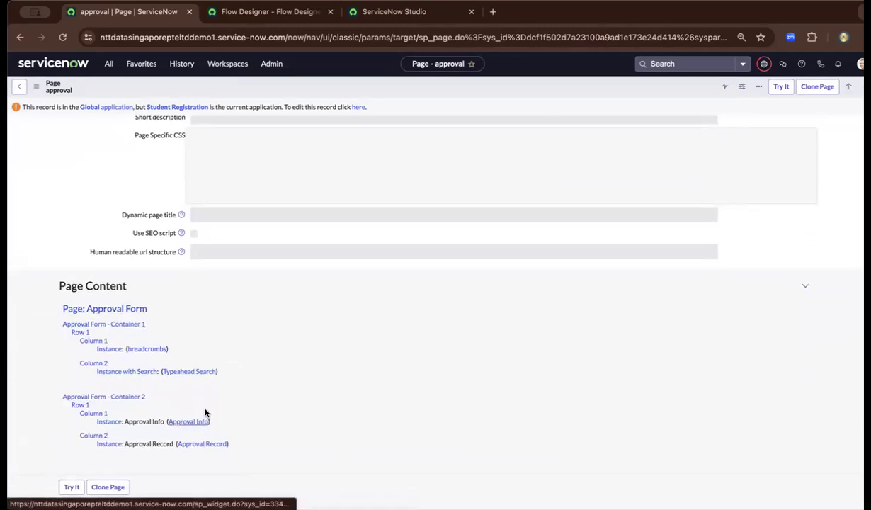
scroll(208, 352, "up", 2)
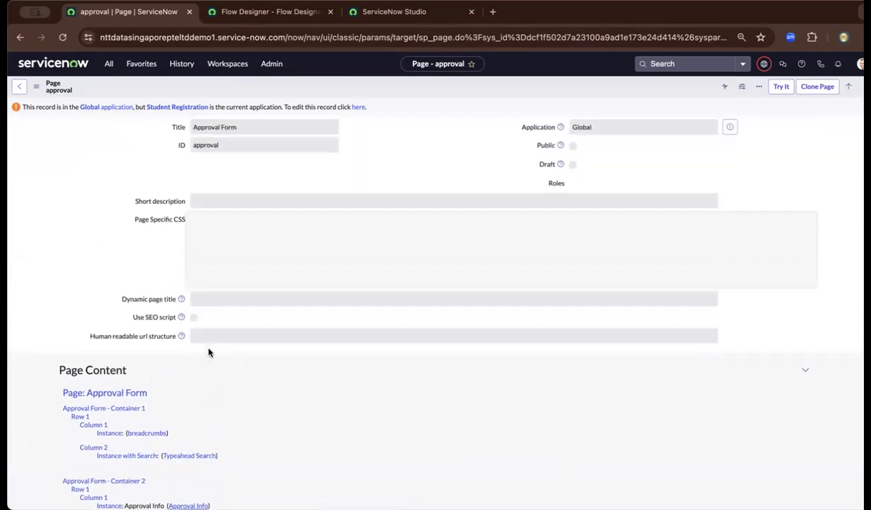
scroll(208, 352, "down", 2)
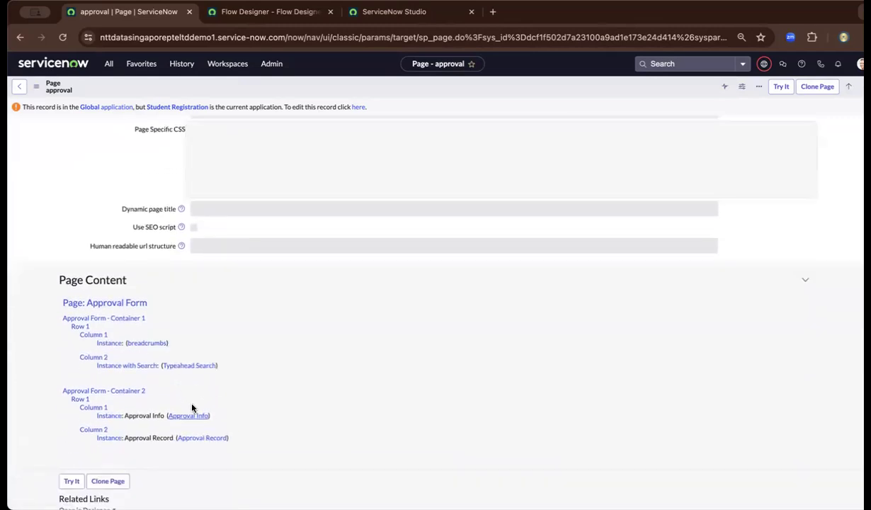
scroll(204, 330, "up", 2)
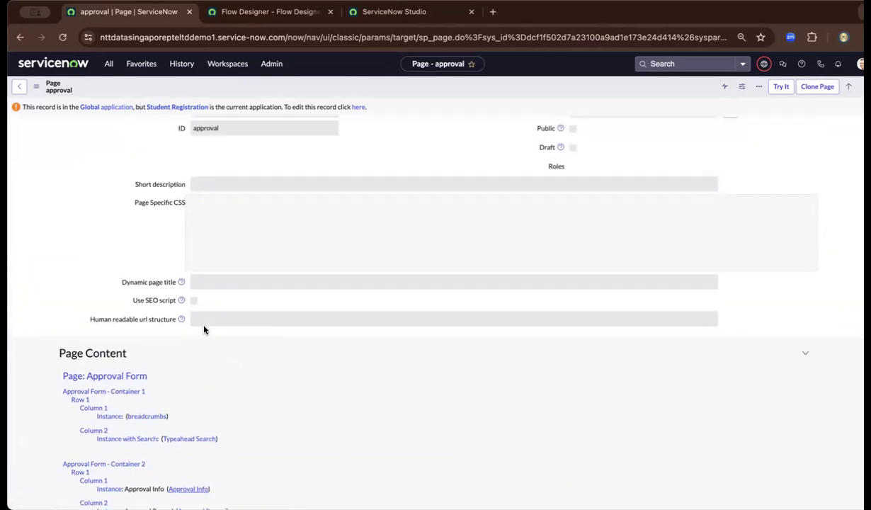
scroll(203, 330, "down", 2)
scroll(204, 329, "down", 4)
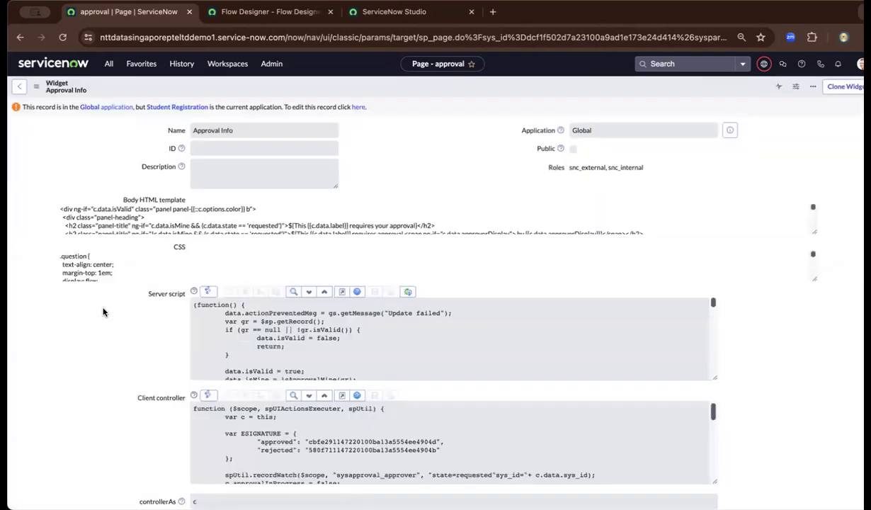
Step: Examine the Approval Info widget's roles, HTML template and scripts
left_click_drag(551, 168, 638, 169)
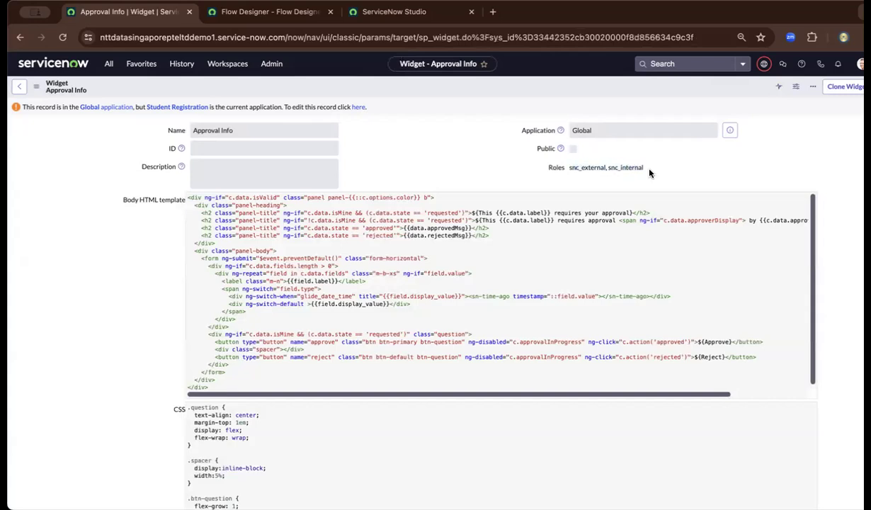
double_click(630, 168)
scroll(138, 284, "down", 10)
scroll(136, 282, "up", 10)
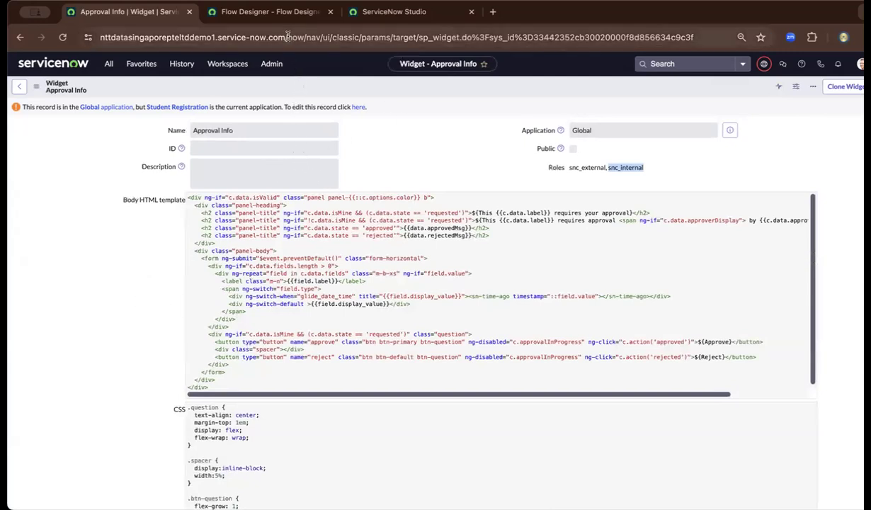
Step: Open the Employee Center Demo portal in place of the Flow Designer page, using the instance's base URL followed by "ecdemo"
left_click_drag(288, 35, 54, 33)
key("super+c")
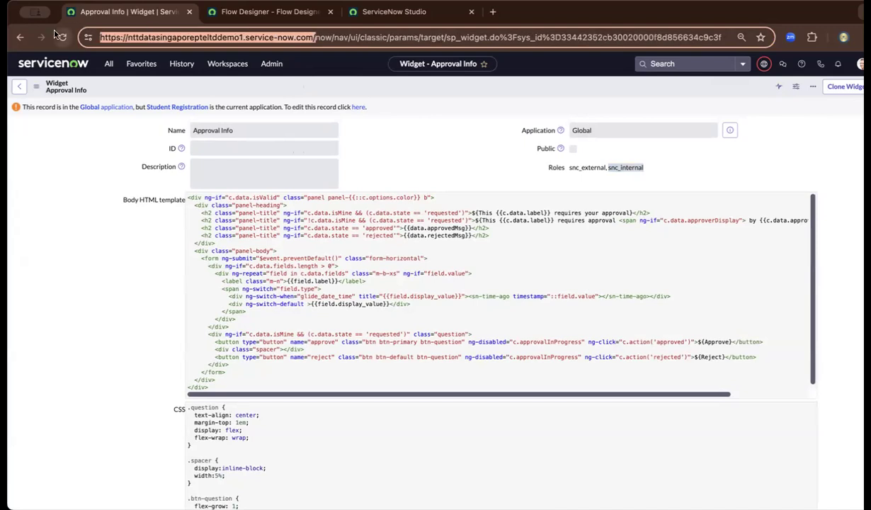
left_click(393, 12)
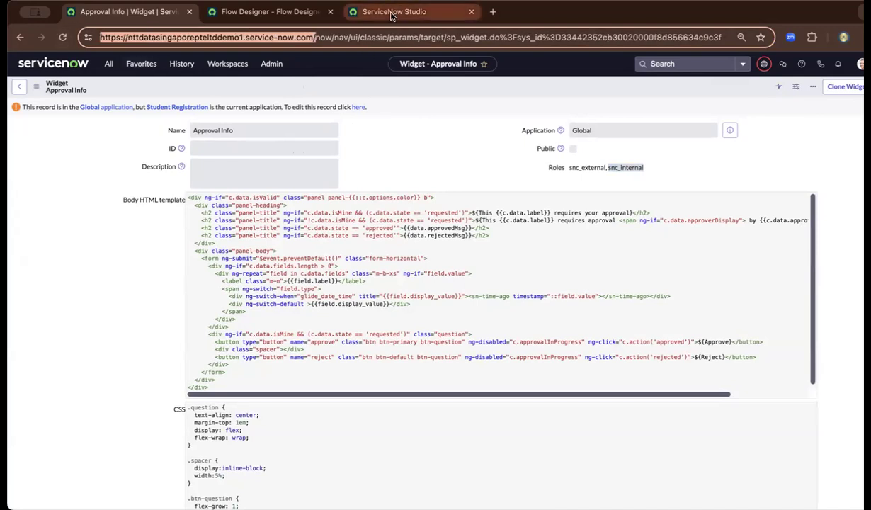
left_click(234, 13)
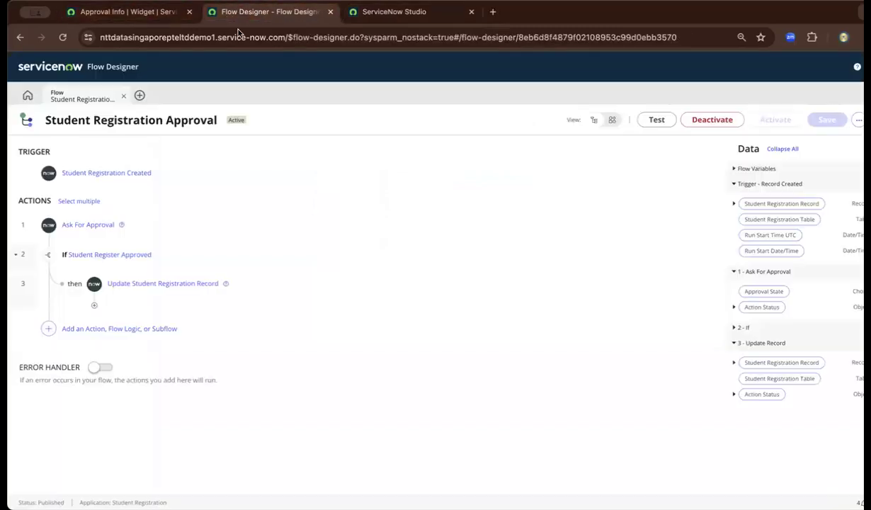
left_click(235, 34)
key("super+v")
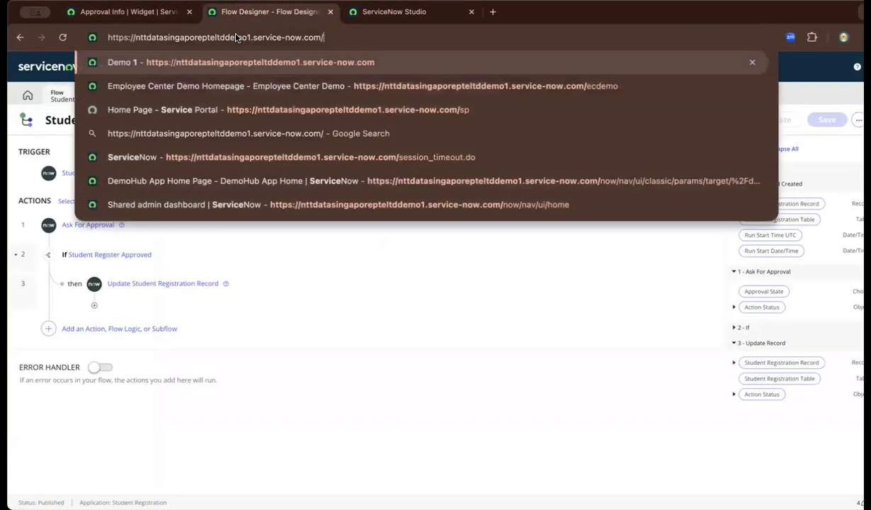
type("ecdemo")
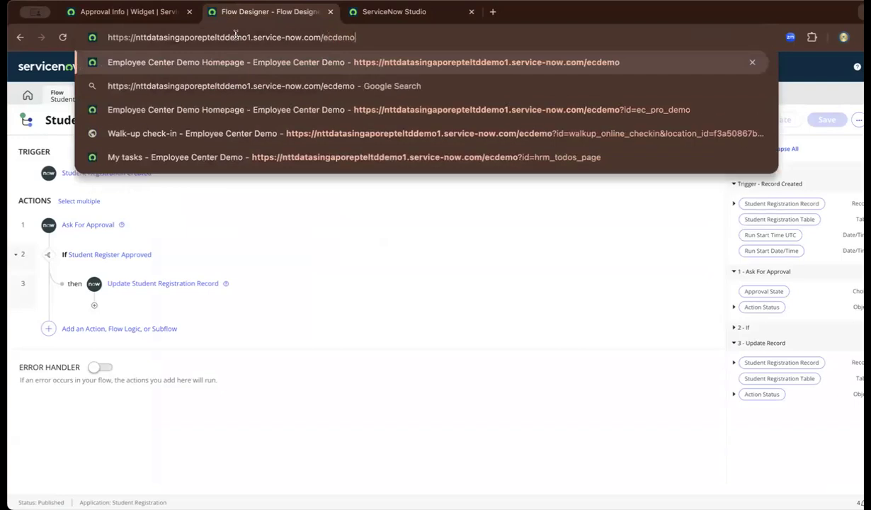
key("Return")
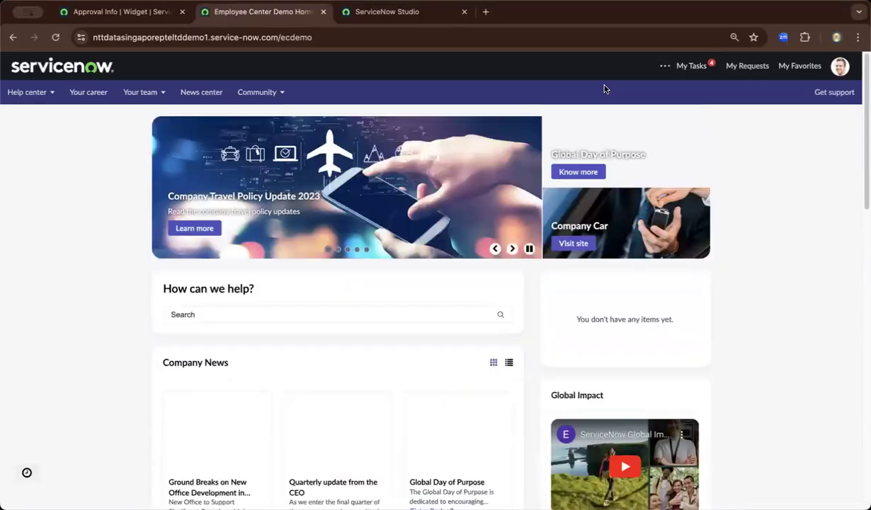
Step: Search the portal for "student register" and open the Request to Student Register catalog item
left_click(286, 313)
type("stud")
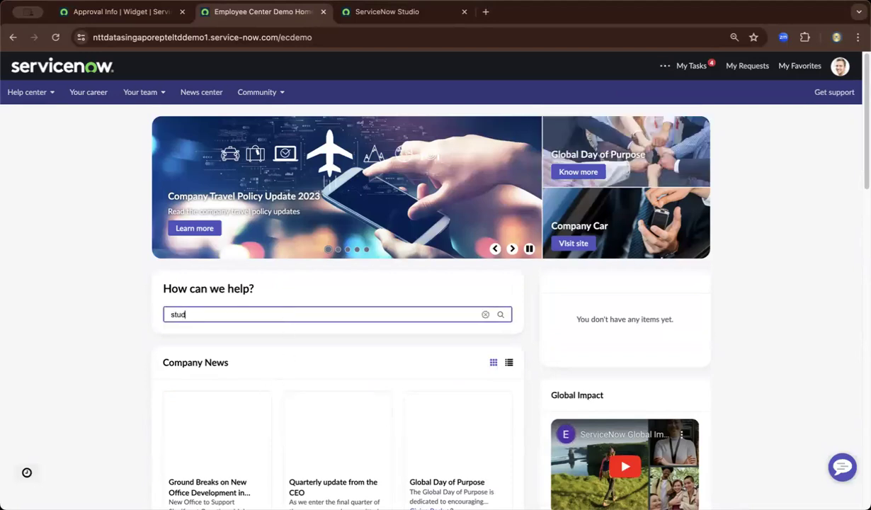
type("ent register")
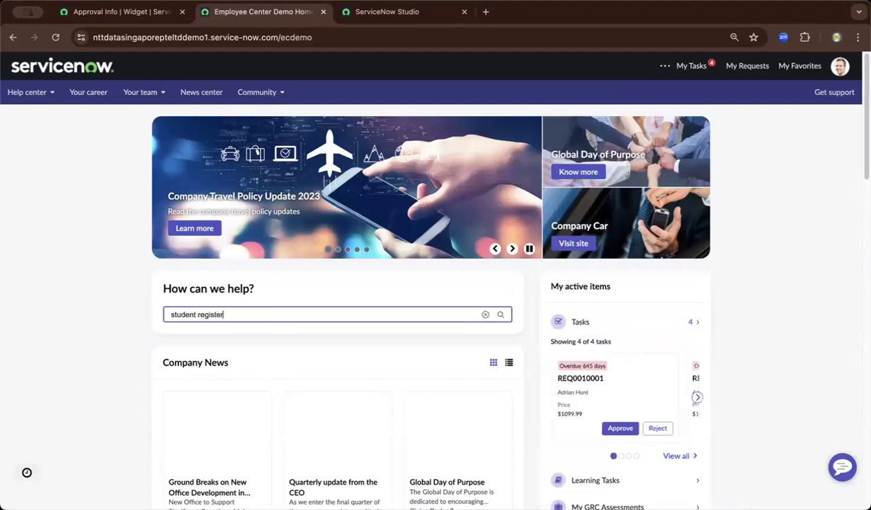
key("Return")
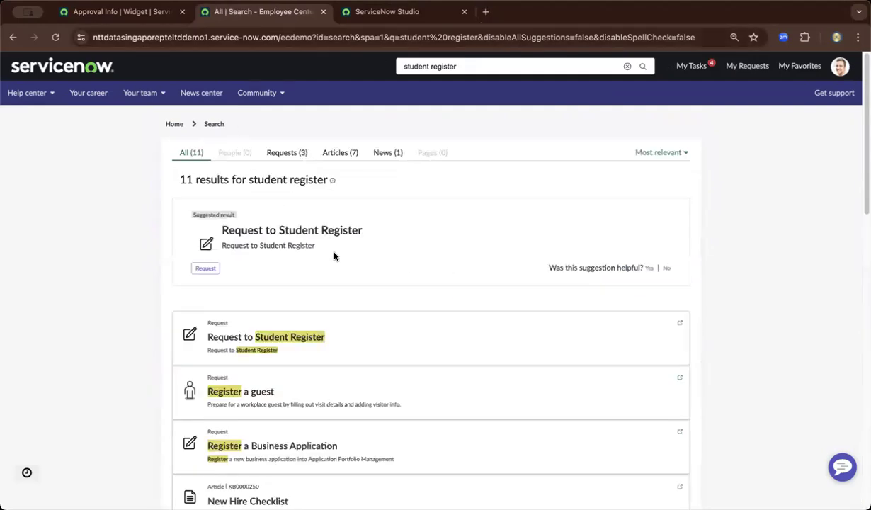
scroll(329, 249, "down", 1)
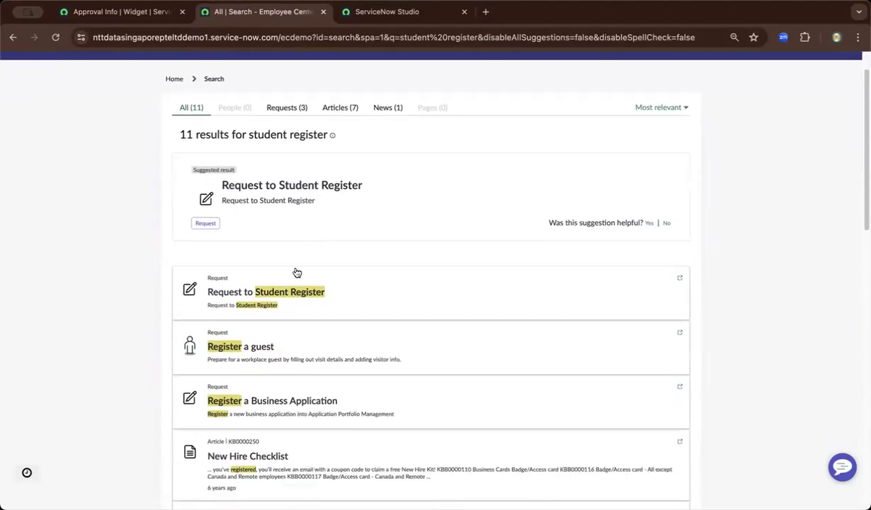
left_click(289, 295)
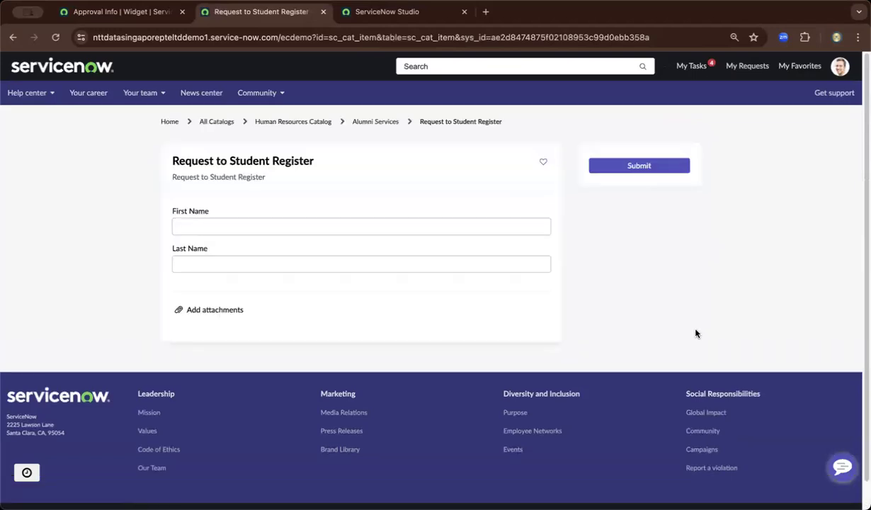
Step: Enter the student's first and last name in the Request to Student Register form and submit it
left_click(249, 225)
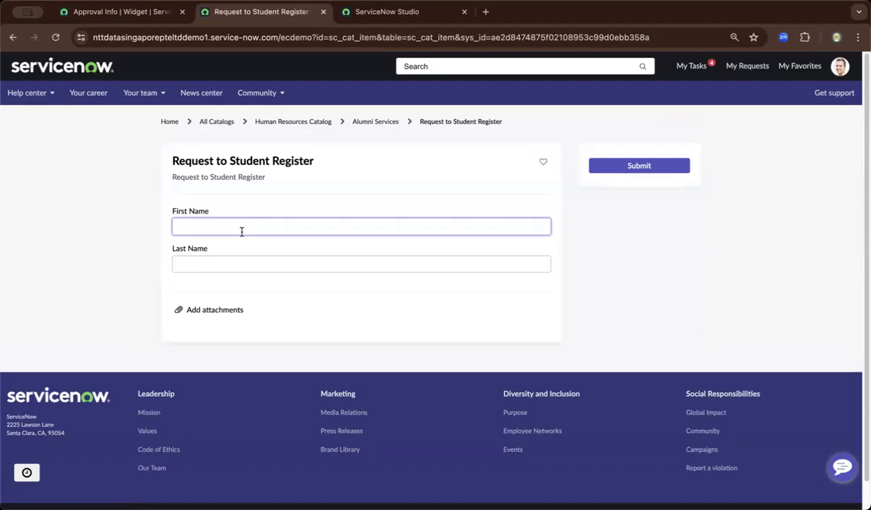
type("Clark")
key("Tab")
type("Kent")
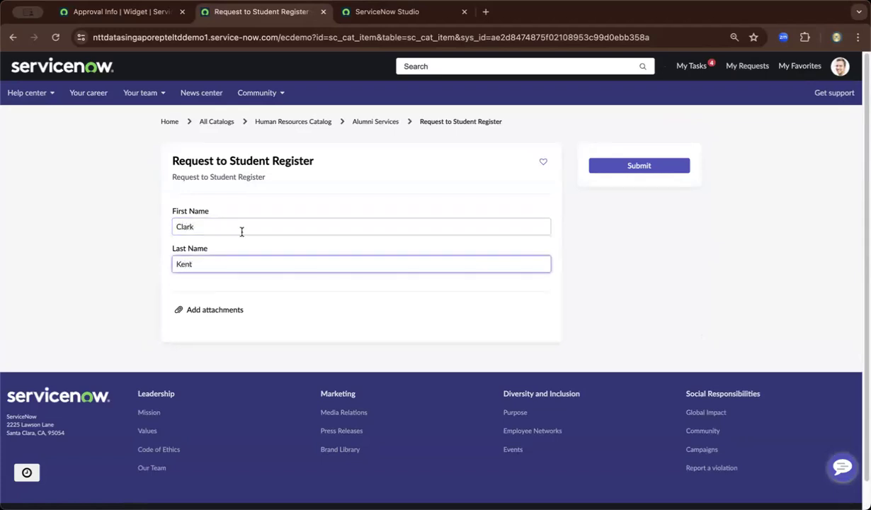
left_click(641, 167)
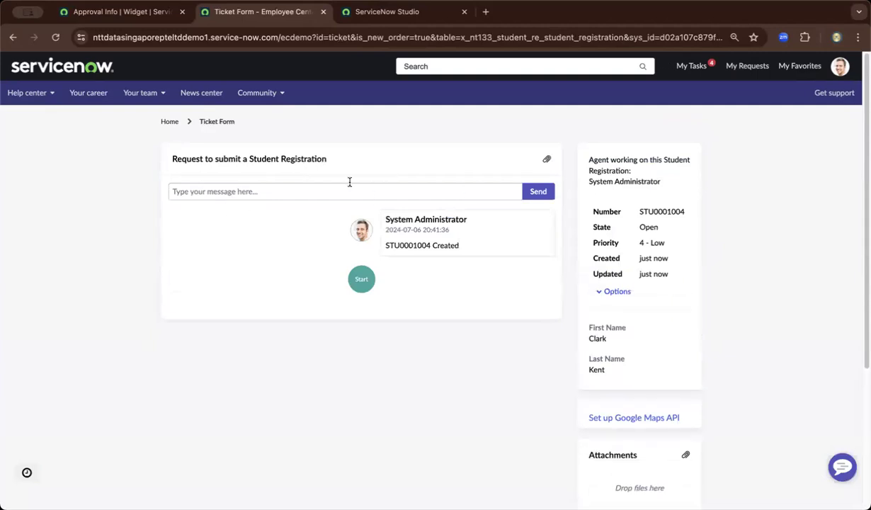
Step: Impersonate the approver, the first user in the recent impersonations
left_click(840, 65)
left_click(815, 153)
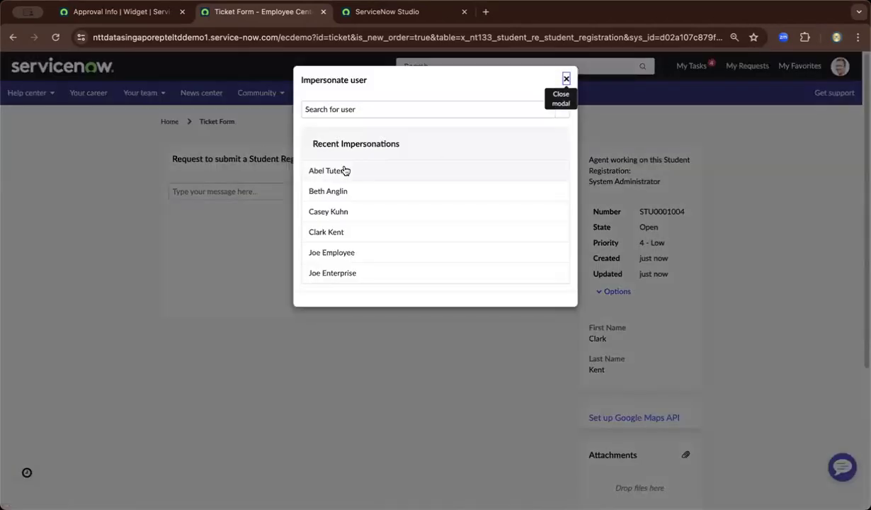
left_click(344, 170)
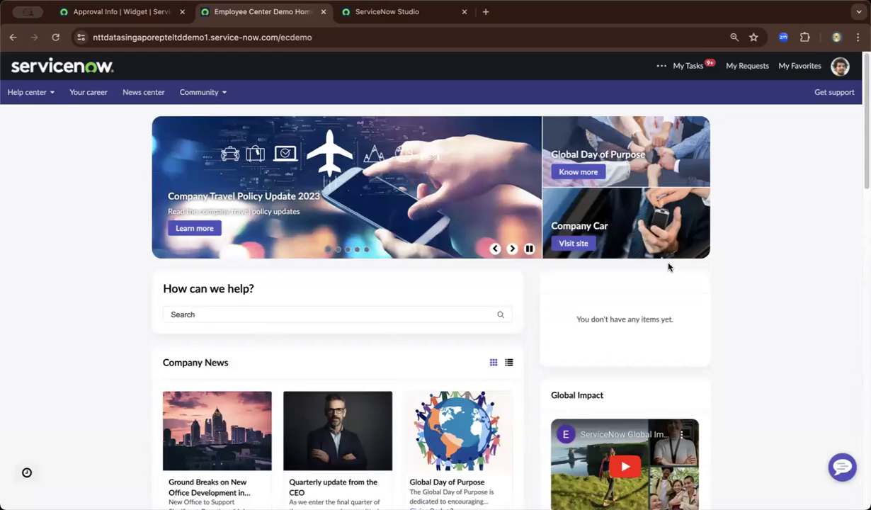
Step: Open the approver's My Tasks page and select the open approval task for the newly submitted student registration
left_click(688, 71)
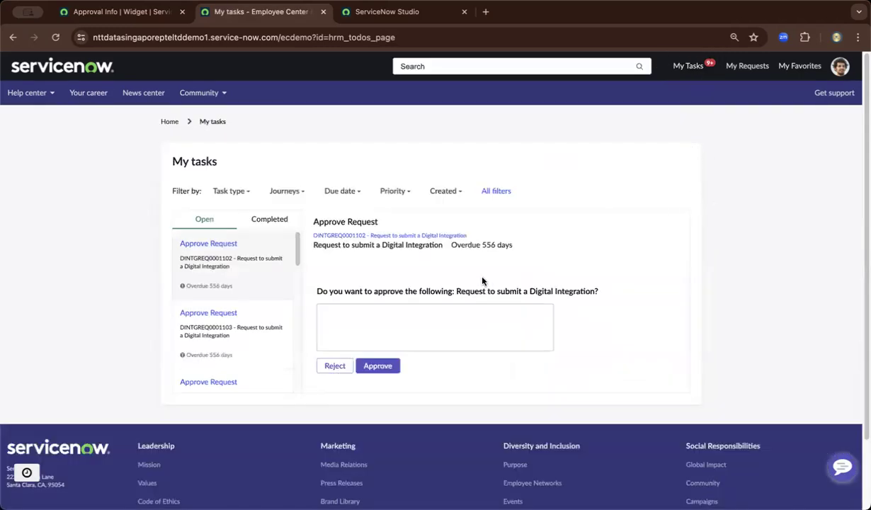
scroll(238, 299, "down", 5)
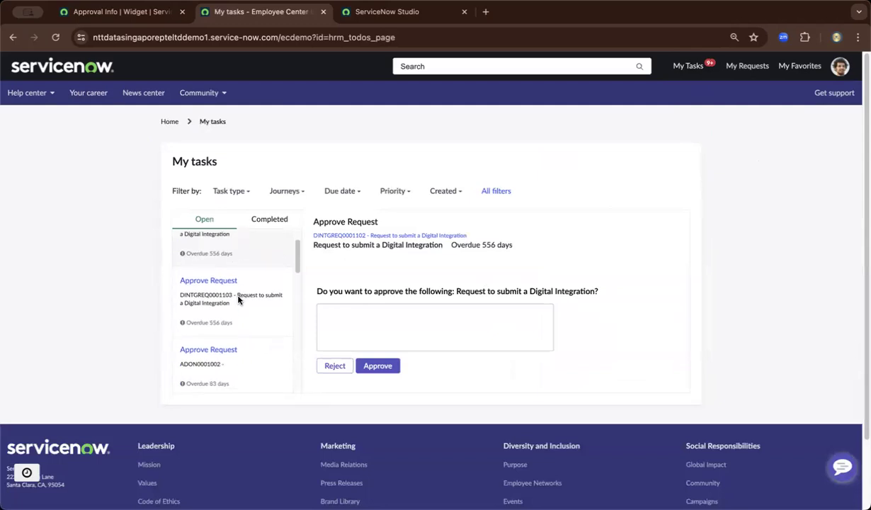
scroll(238, 299, "down", 6)
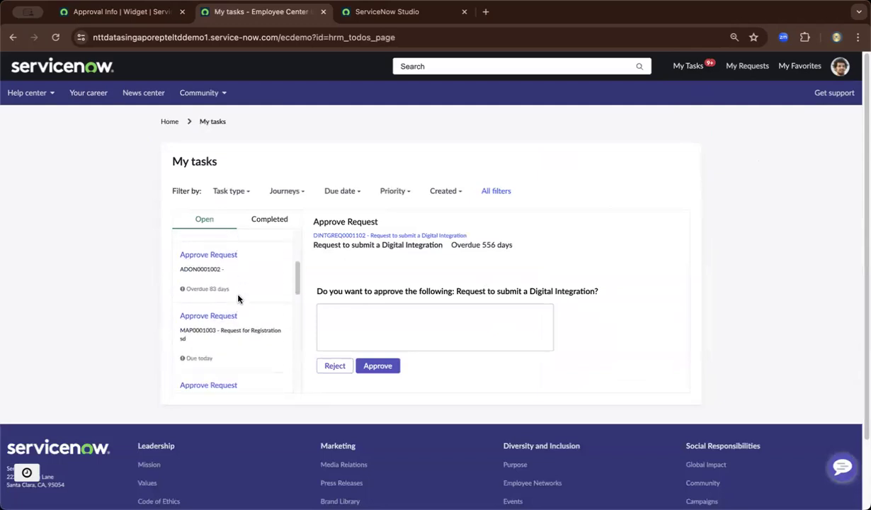
scroll(238, 299, "down", 2)
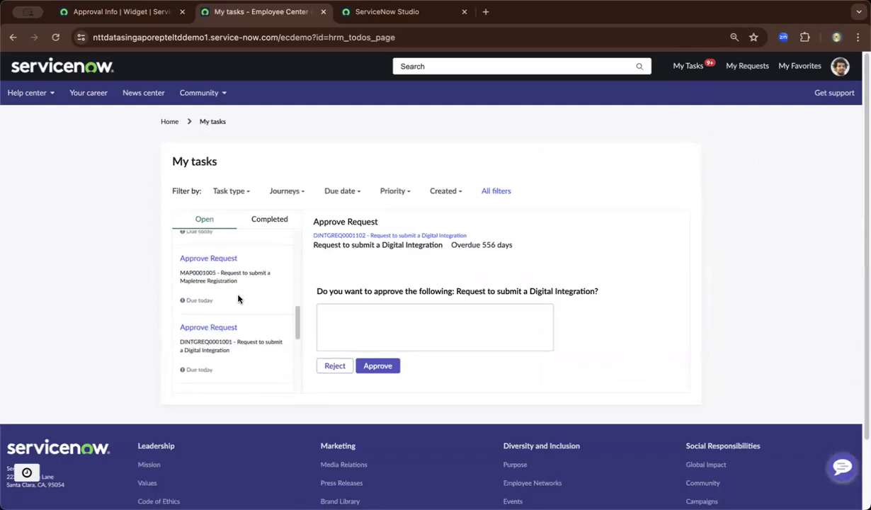
scroll(240, 290, "down", 2)
left_click(249, 350)
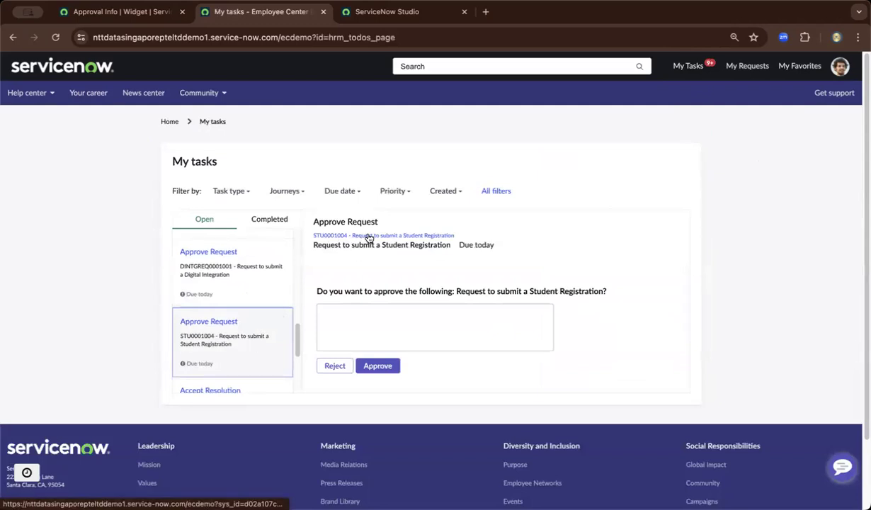
Step: View the student registration's ticket page from its approval task, and return to that task in the open list
left_click(370, 310)
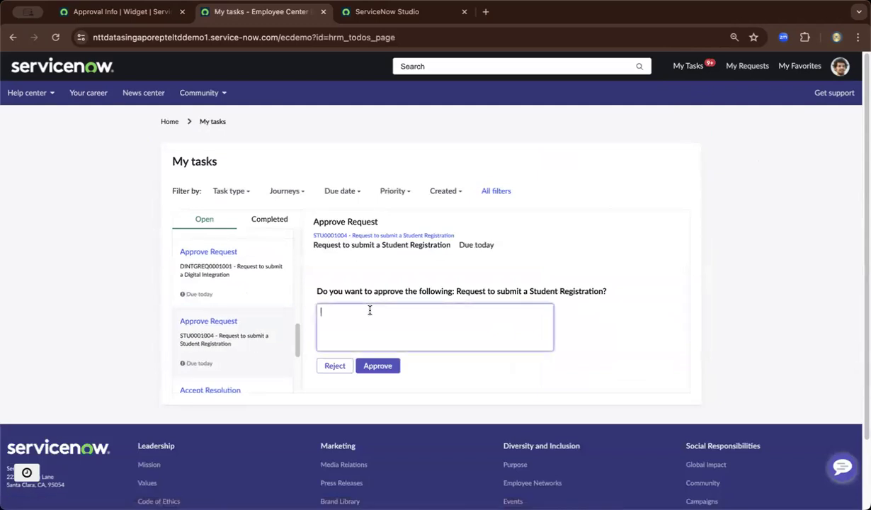
left_click(372, 237)
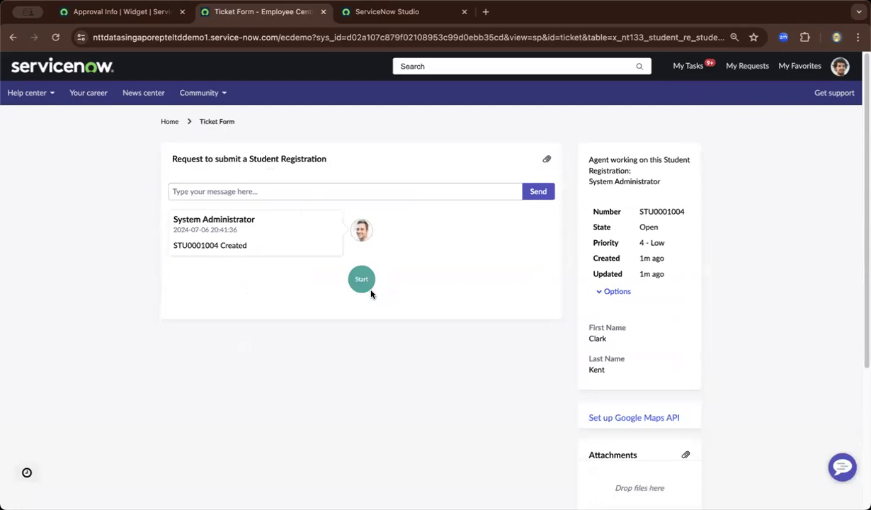
left_click(12, 40)
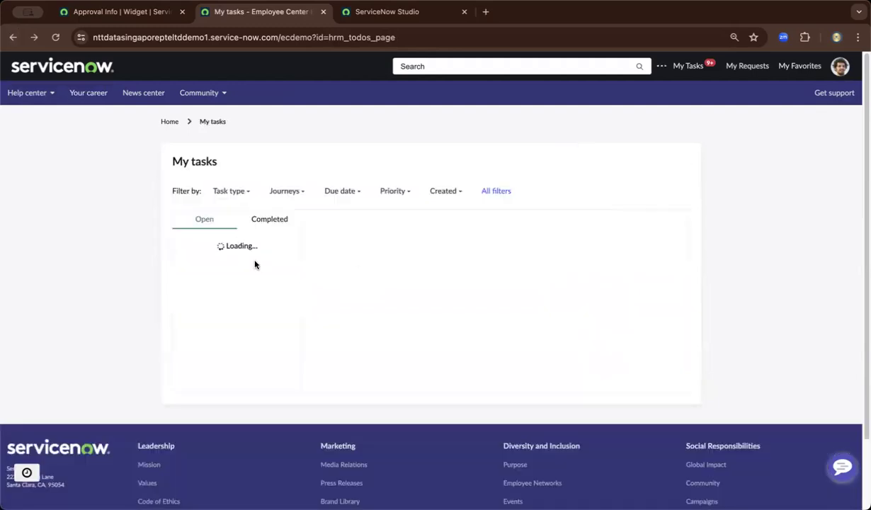
scroll(280, 300, "down", 5)
scroll(267, 306, "down", 8)
scroll(267, 306, "down", 4)
left_click(252, 312)
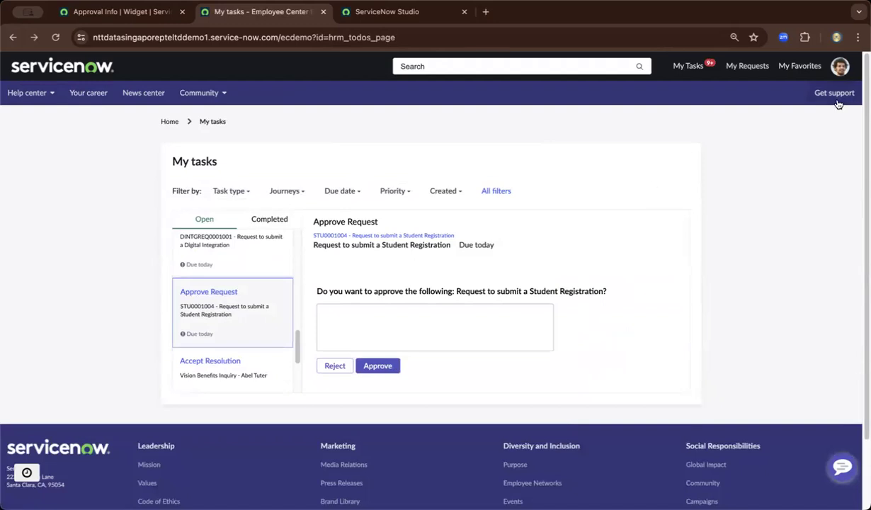
Step: End the impersonation and inspect the new student registration record, opened from the Open list under Student Registration
left_click(835, 67)
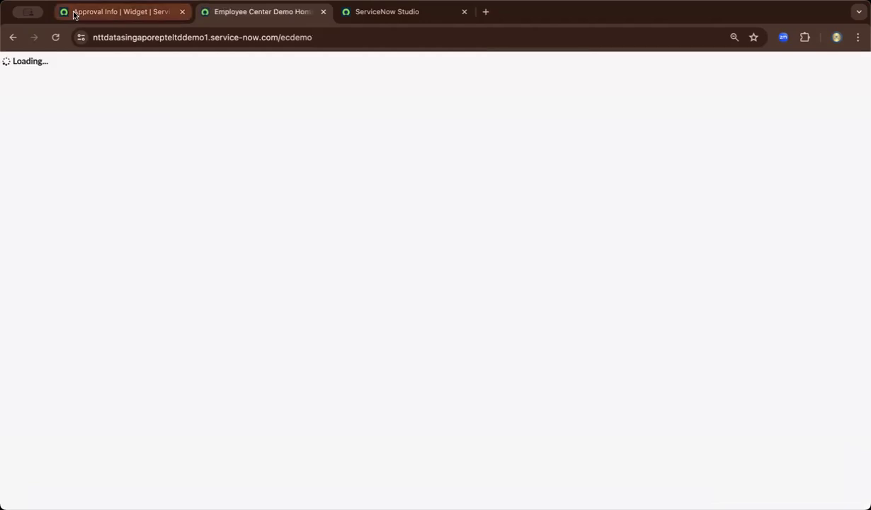
left_click(74, 14)
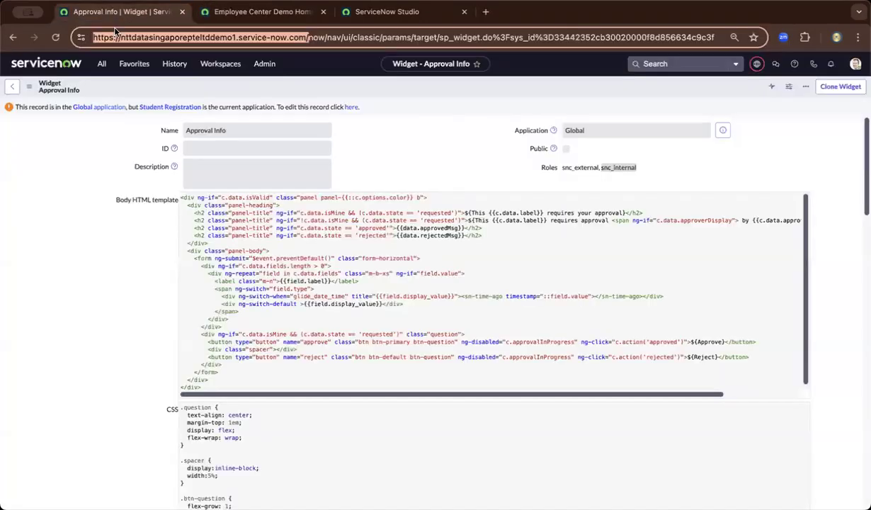
left_click(102, 63)
key("super+a")
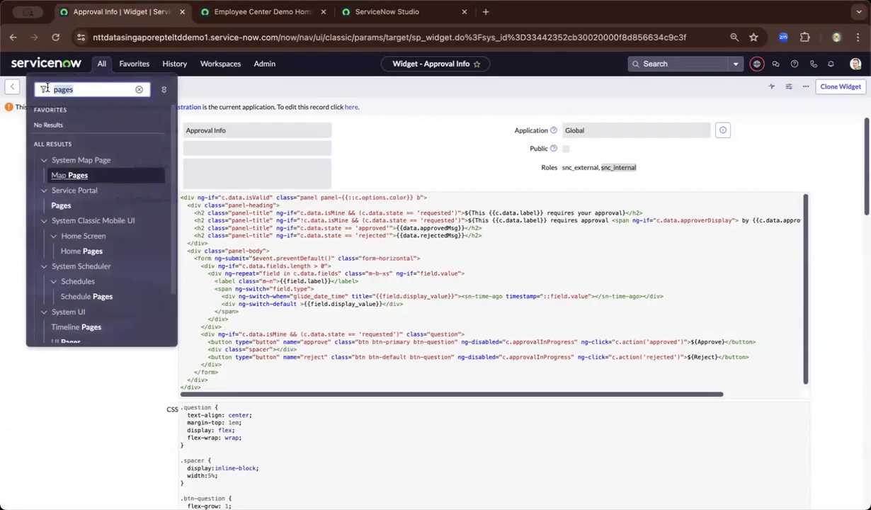
type("student reg")
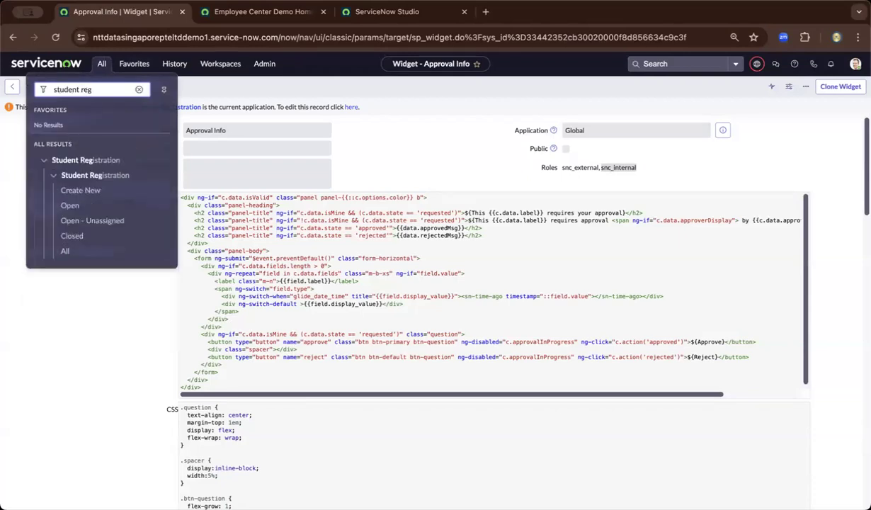
left_click(70, 204)
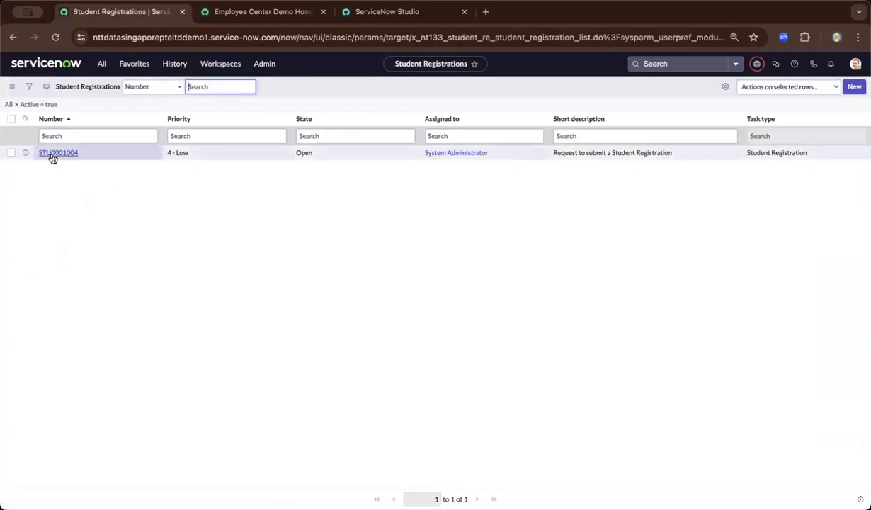
left_click(52, 157)
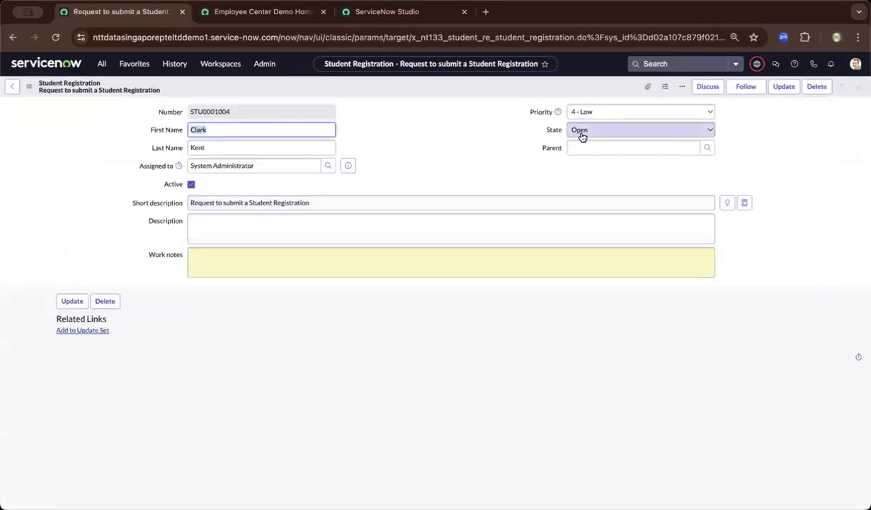
Step: Return to the Employee Center Demo portal and impersonate the approver again from the recent impersonations
left_click(242, 14)
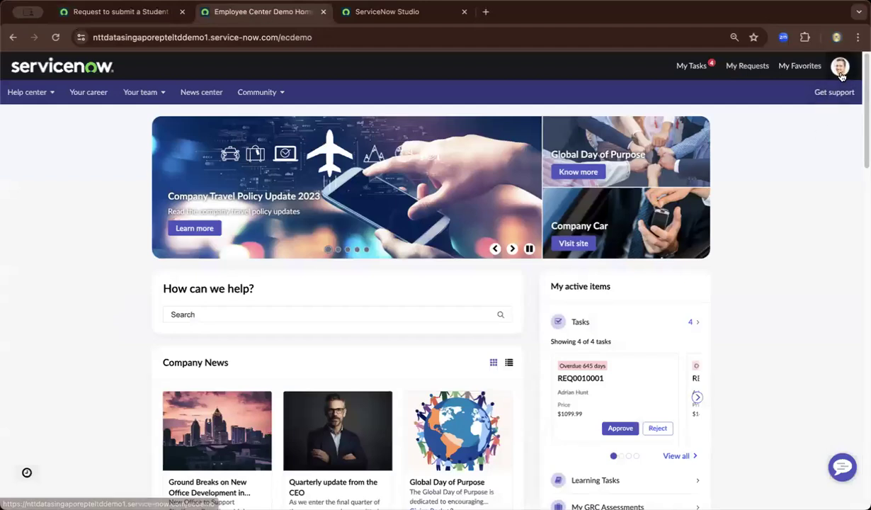
left_click(841, 71)
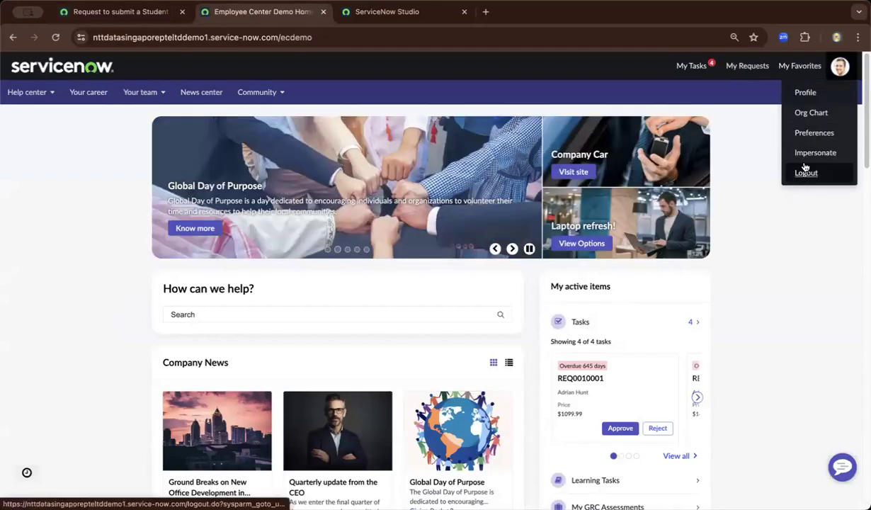
left_click(809, 155)
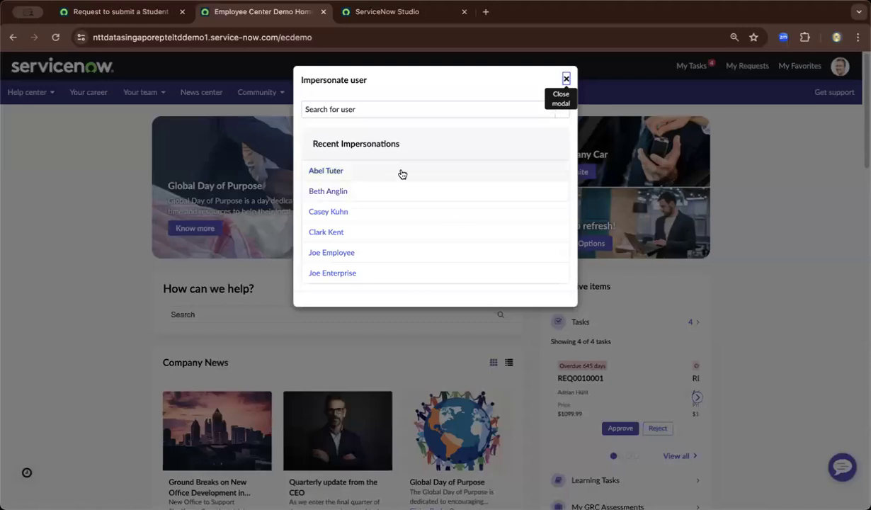
left_click(462, 204)
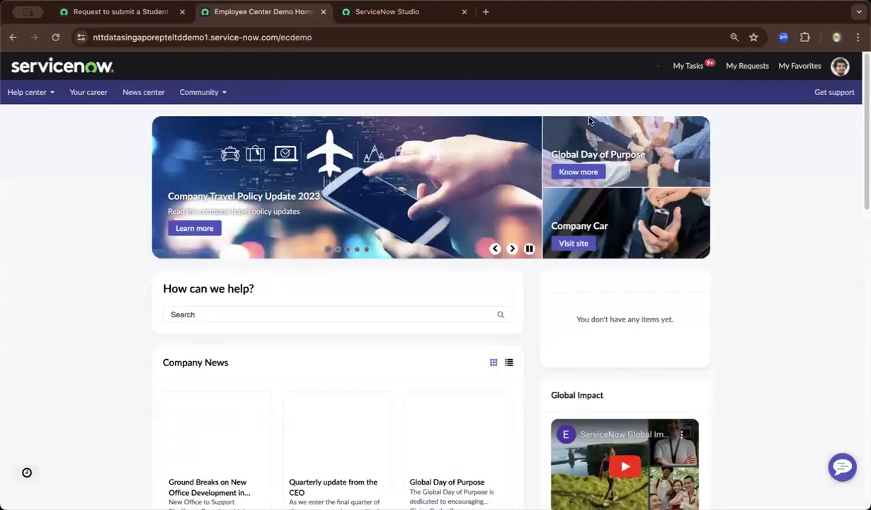
Step: Approve the open student registration request from the approver's My Tasks page, leaving the comment empty
left_click(684, 70)
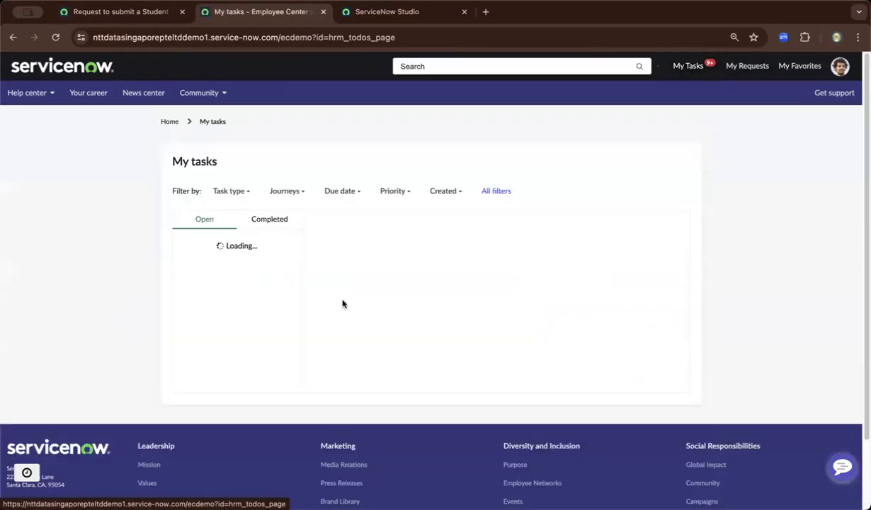
scroll(237, 306, "down", 3)
scroll(243, 304, "down", 4)
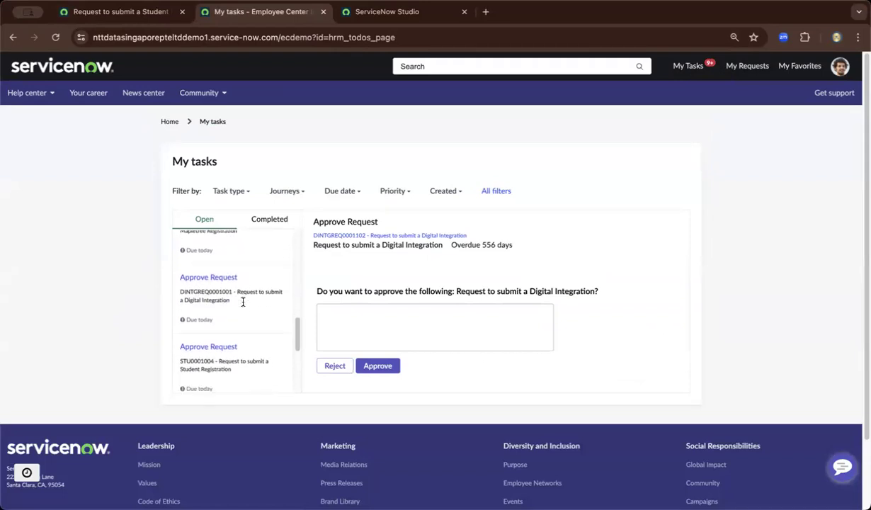
scroll(243, 301, "down", 2)
left_click(241, 301)
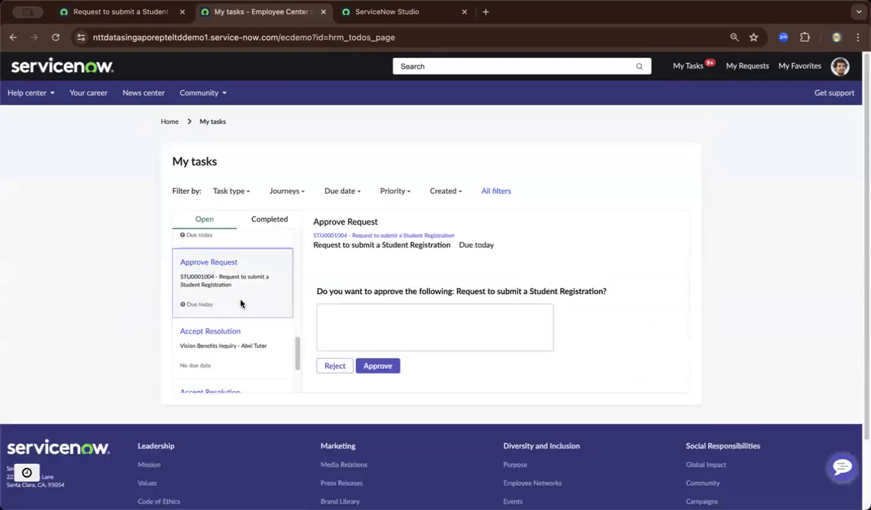
left_click(381, 368)
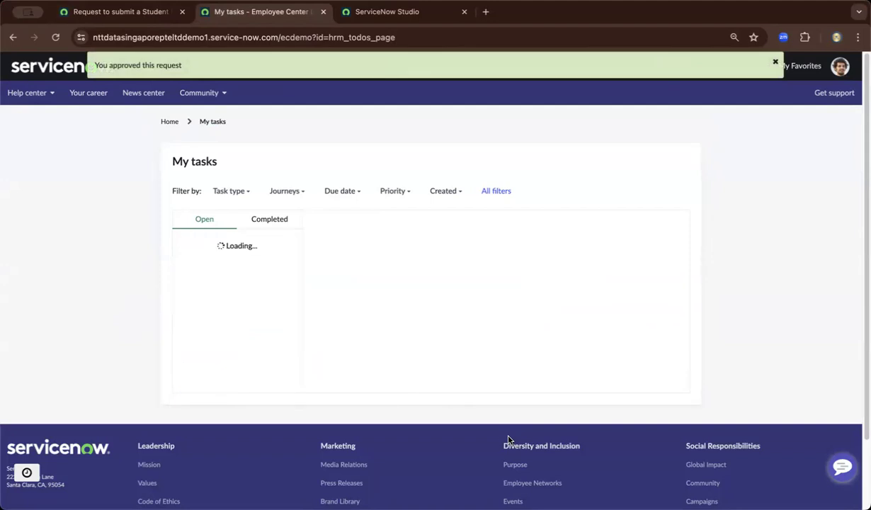
Step: End the approver's impersonation and check the state of the student registration record
left_click(841, 67)
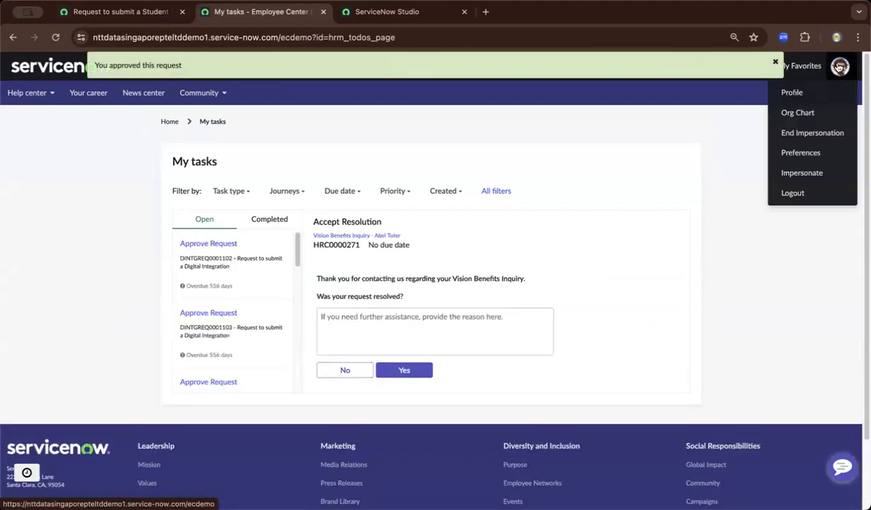
left_click(821, 135)
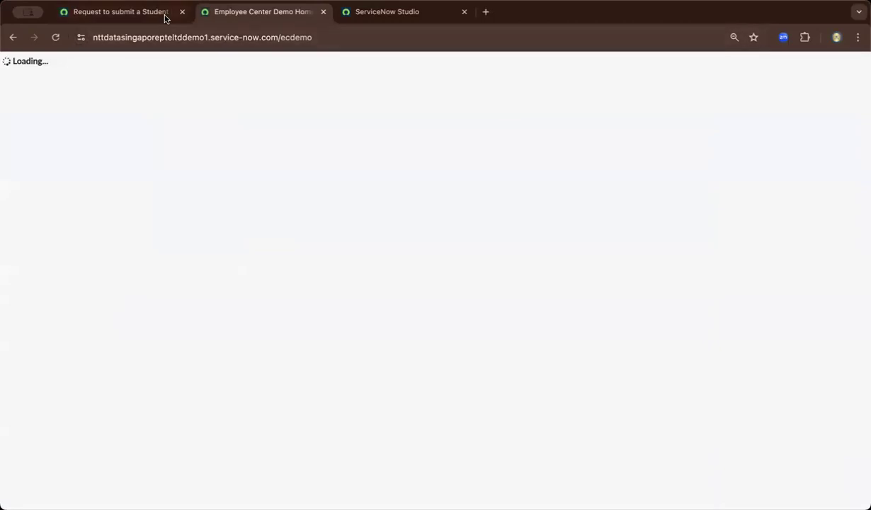
left_click(164, 16)
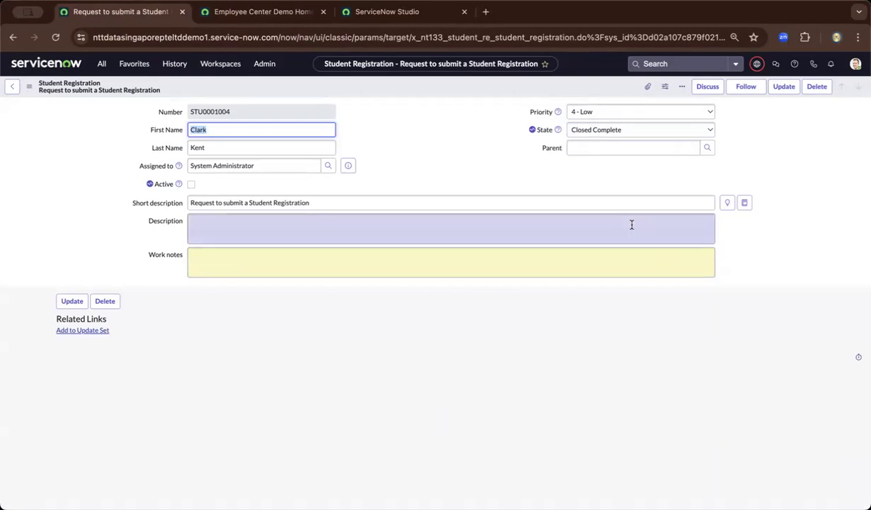
Step: Switch to ServiceNow Studio and view the student registration table's create and delete access controls and the x_nt133_student_re.sr-admin role
left_click(357, 14)
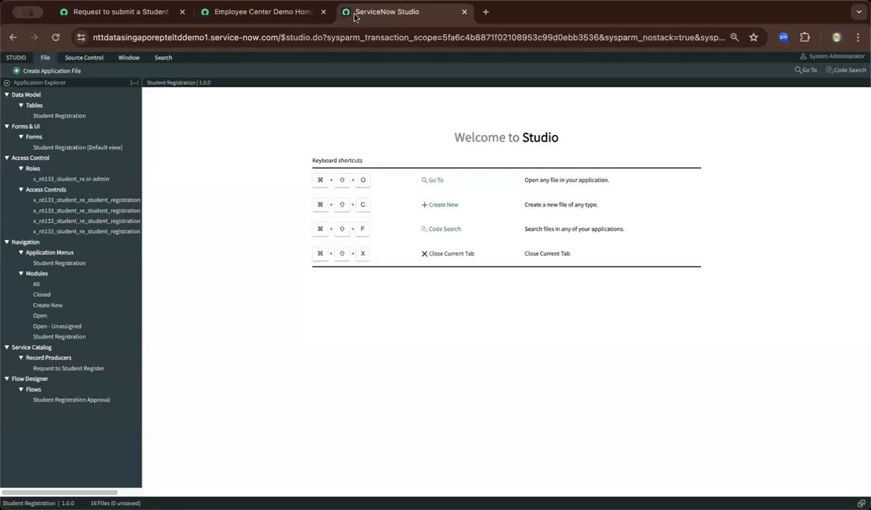
left_click(110, 202)
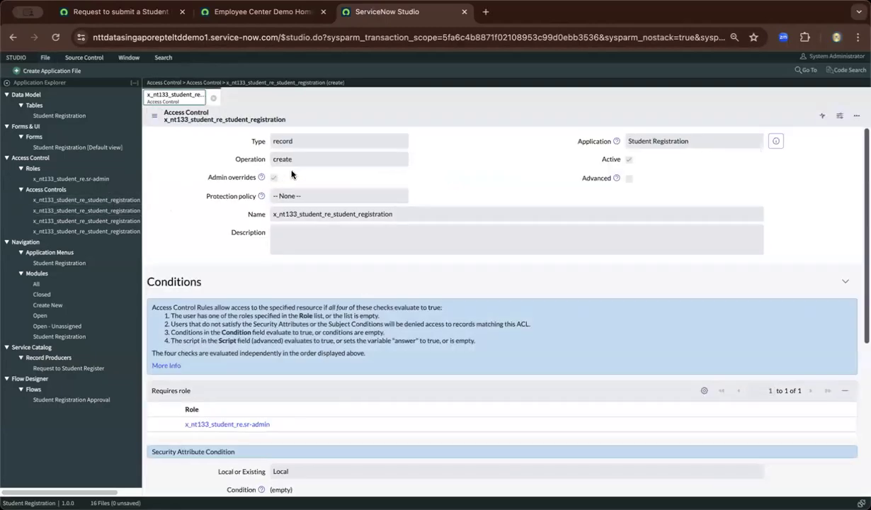
left_click(123, 211)
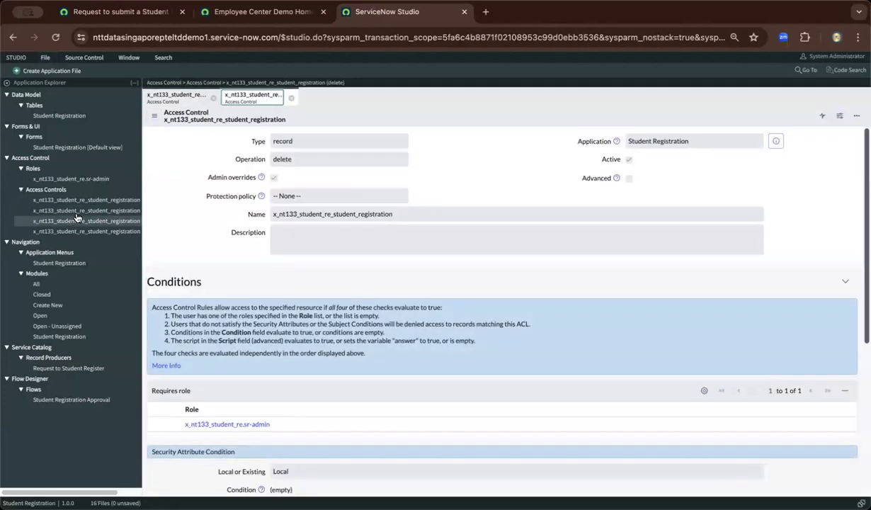
left_click(76, 179)
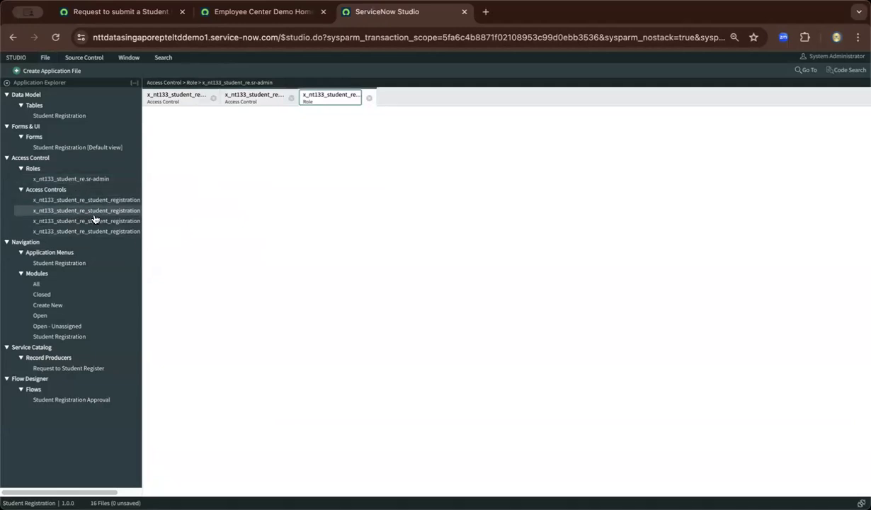